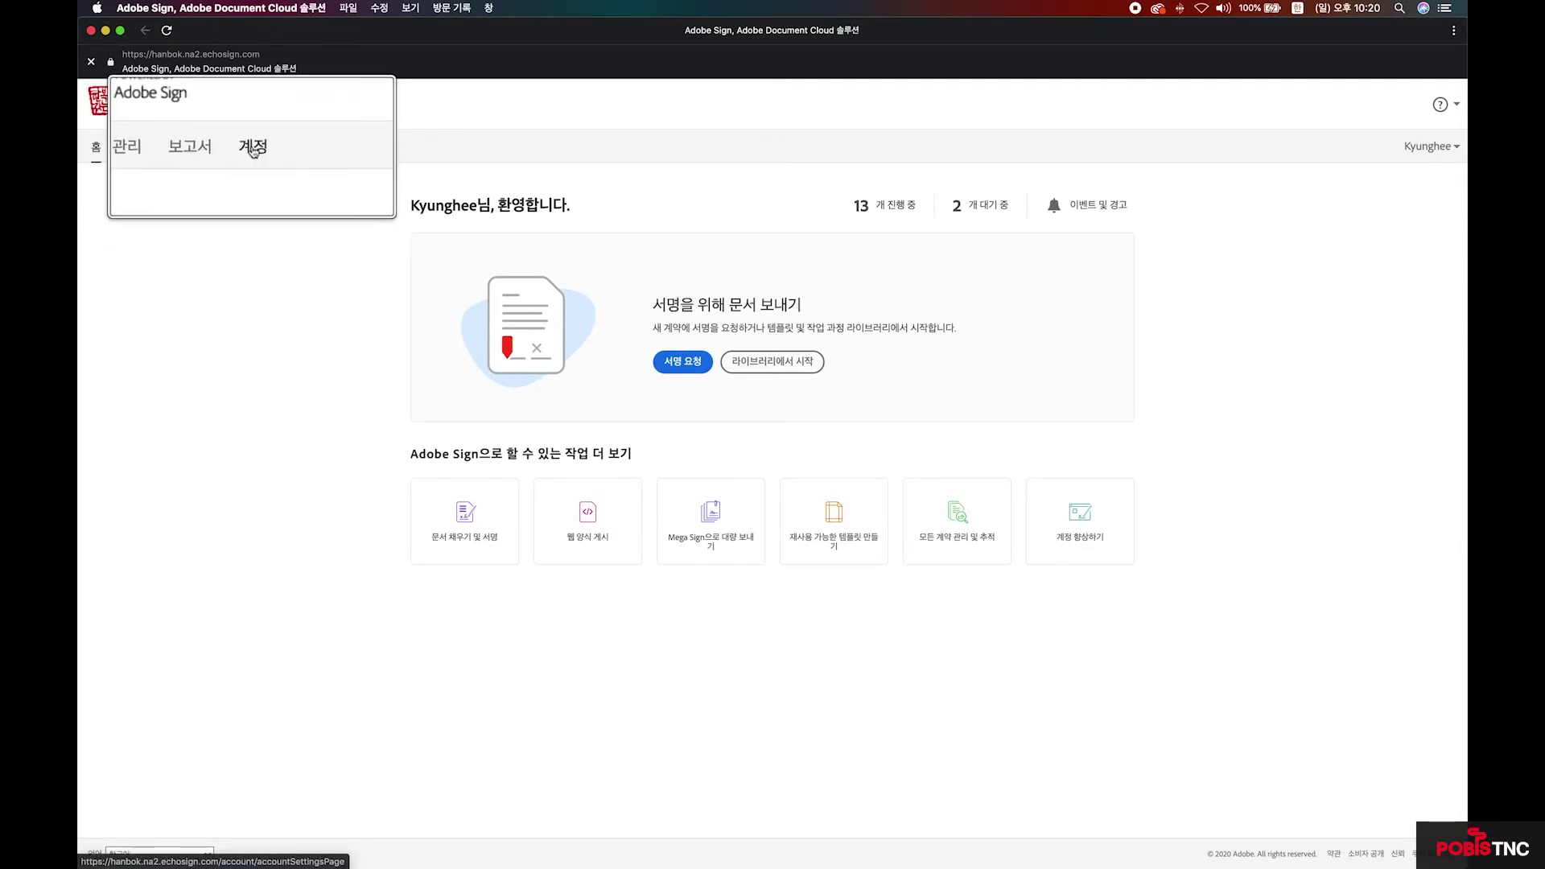
Open the account's workflow list (작업 과정) and create a new workflow.
{"action": "left_click", "coordinate": [253, 151]}
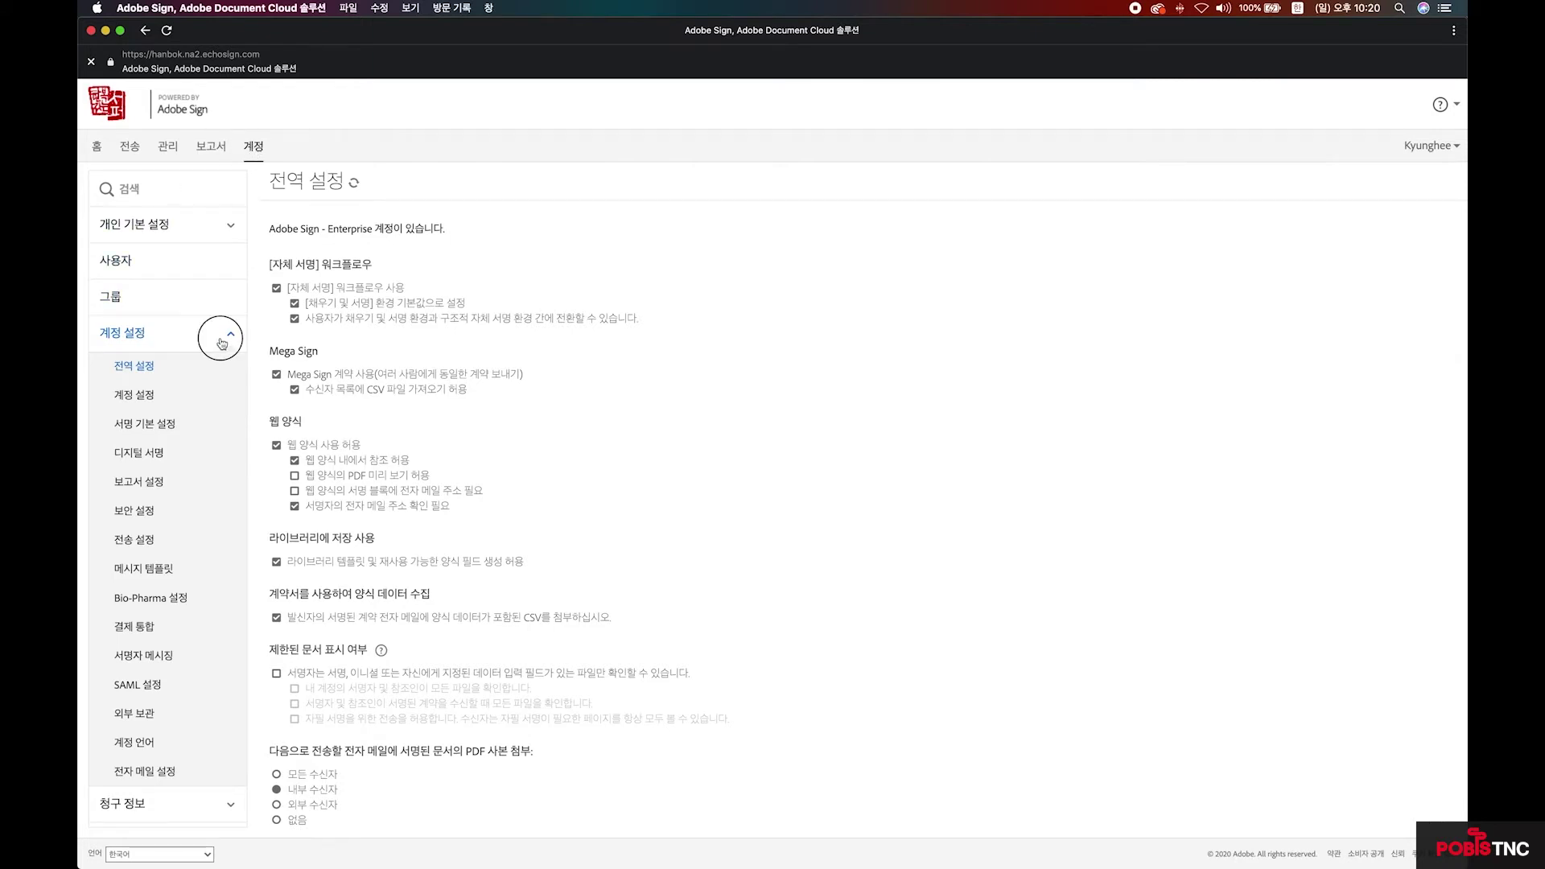
{"action": "left_click", "coordinate": [231, 334]}
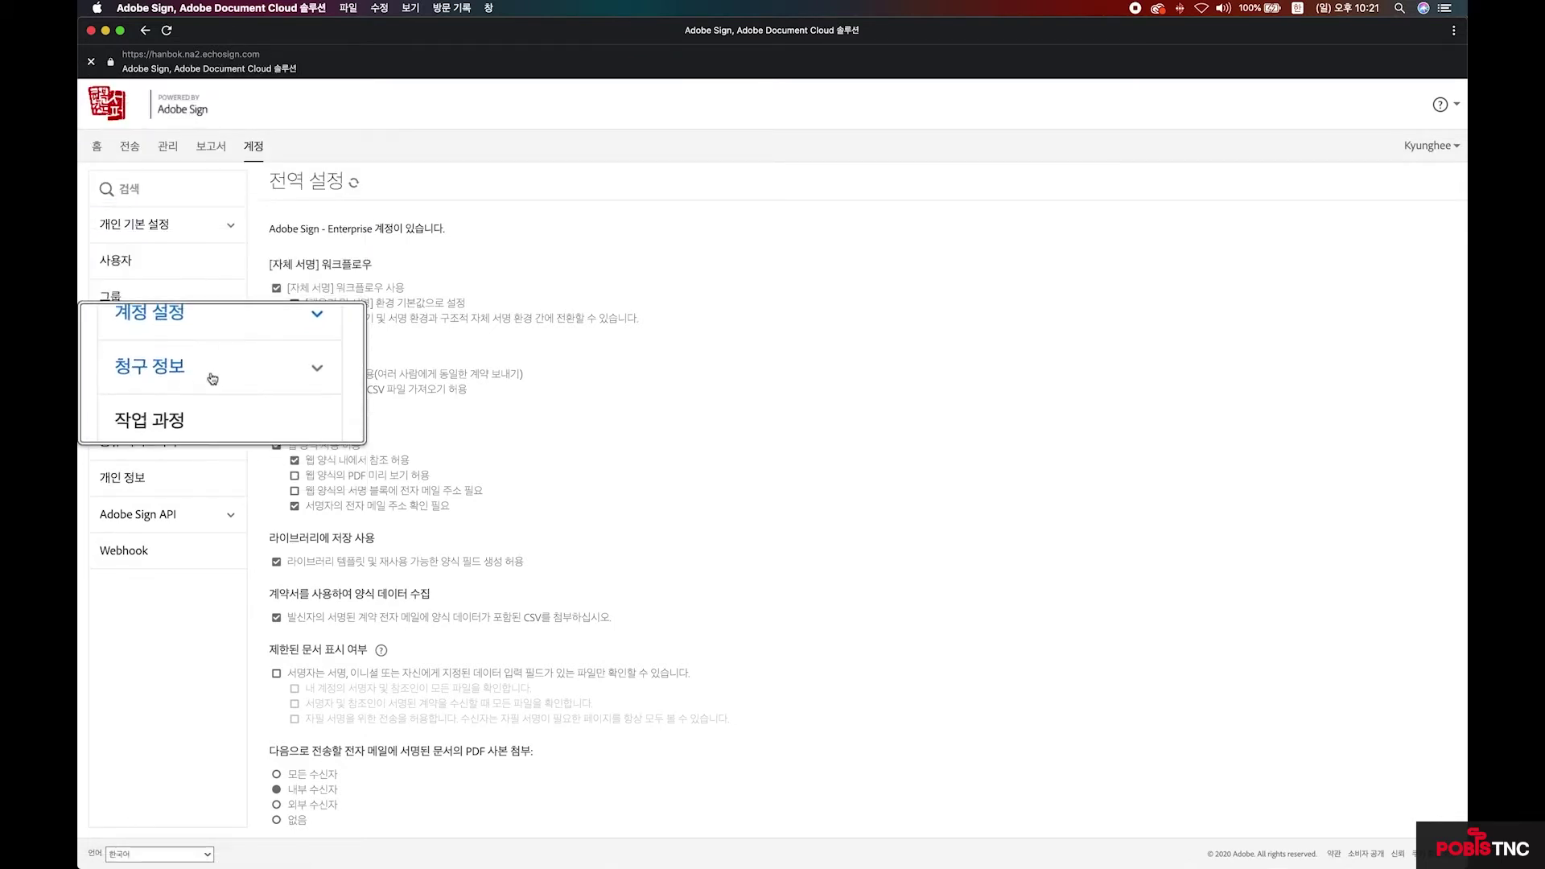
{"action": "left_click", "coordinate": [171, 410]}
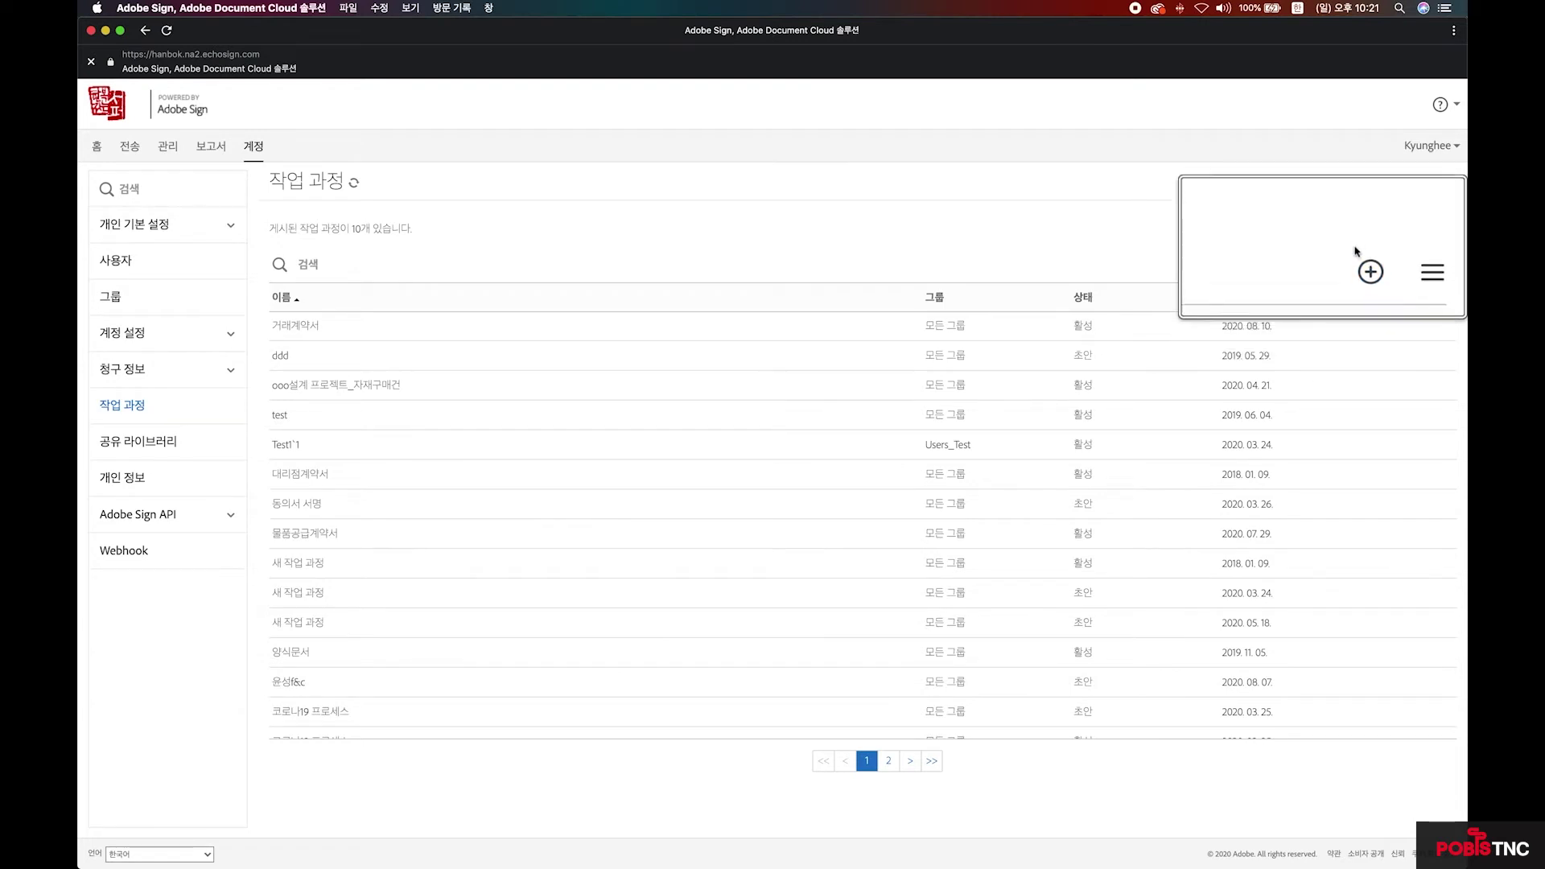
{"action": "left_click", "coordinate": [1413, 264]}
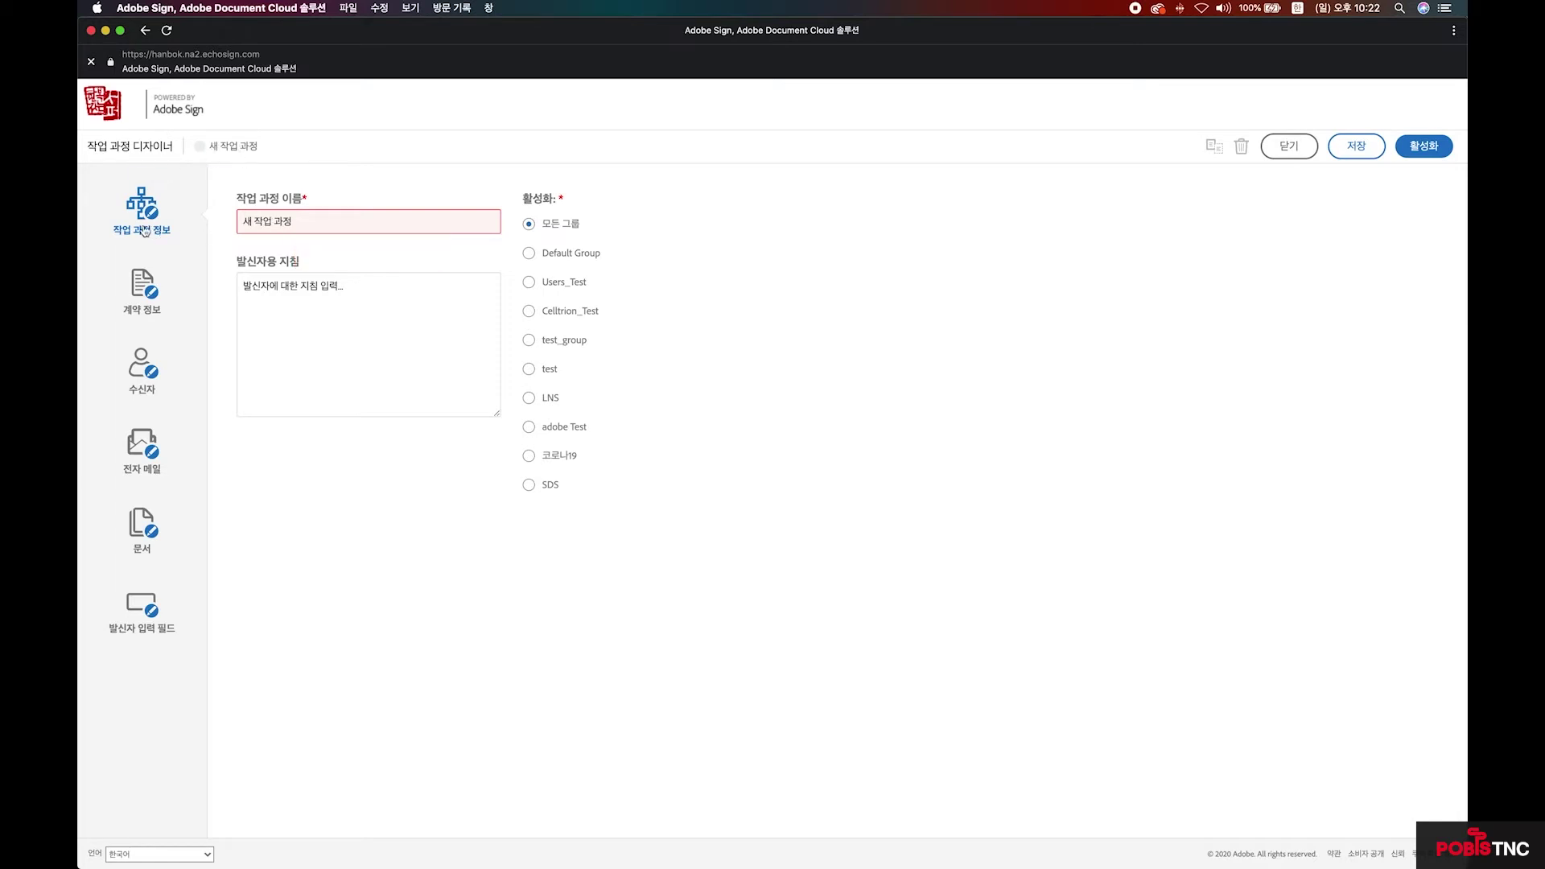
Replace the default workflow name with 물품공급계약서.
{"action": "left_click", "coordinate": [335, 225]}
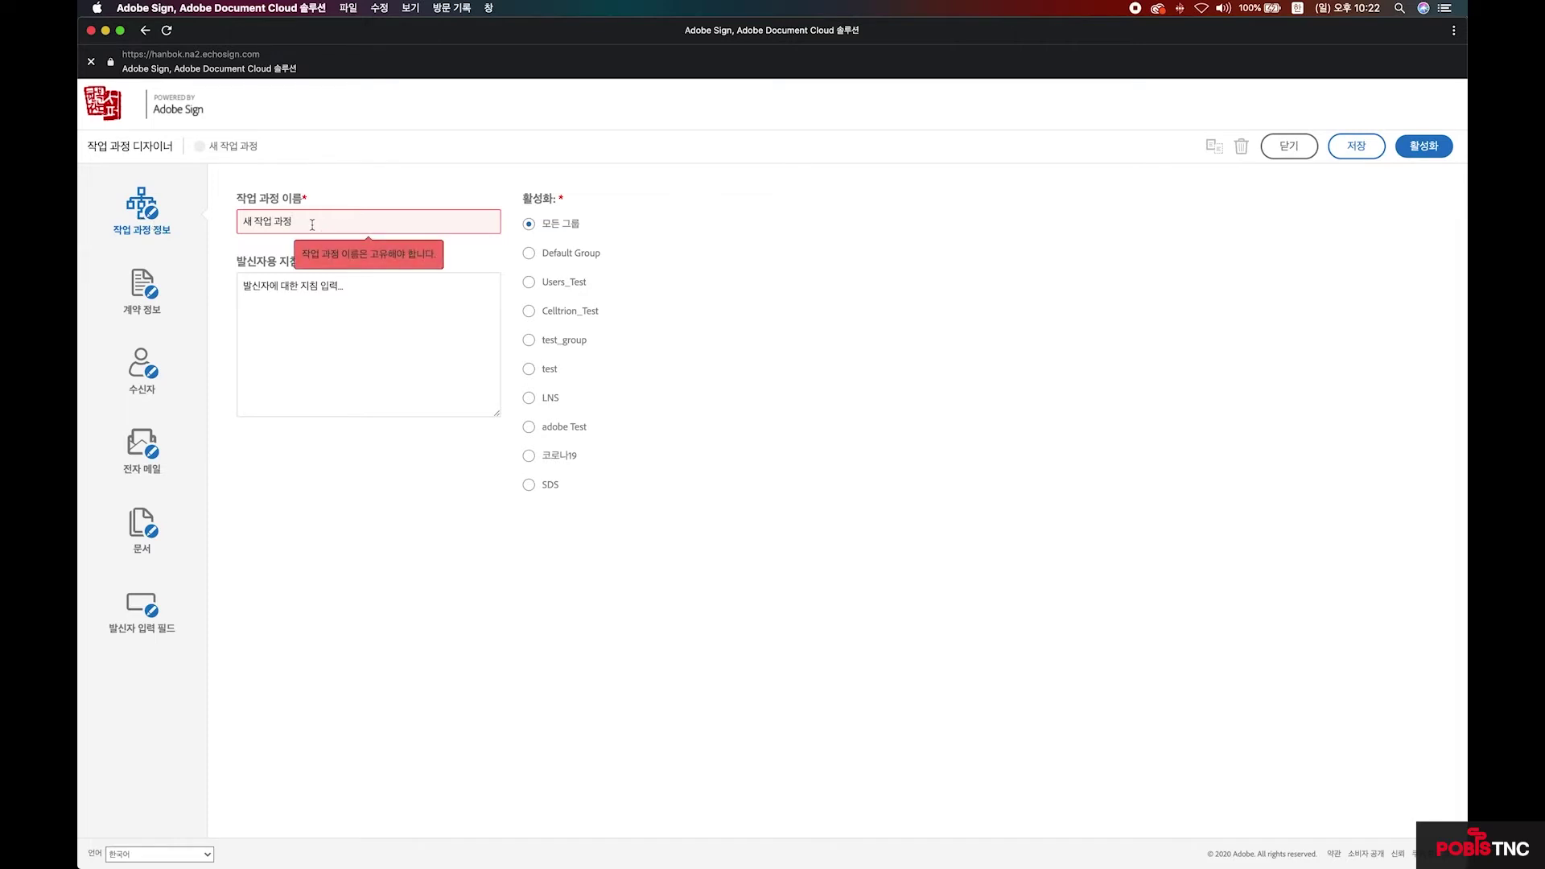
{"action": "key", "text": "BackSpace"}
{"action": "key", "text": "BackSpace"}
{"action": "key", "text": "BackSpace"}
{"action": "key", "text": "BackSpace"}
{"action": "key", "text": "BackSpace"}
{"action": "key", "text": "BackSpace"}
{"action": "key", "text": "BackSpace"}
{"action": "type", "text": "물"}
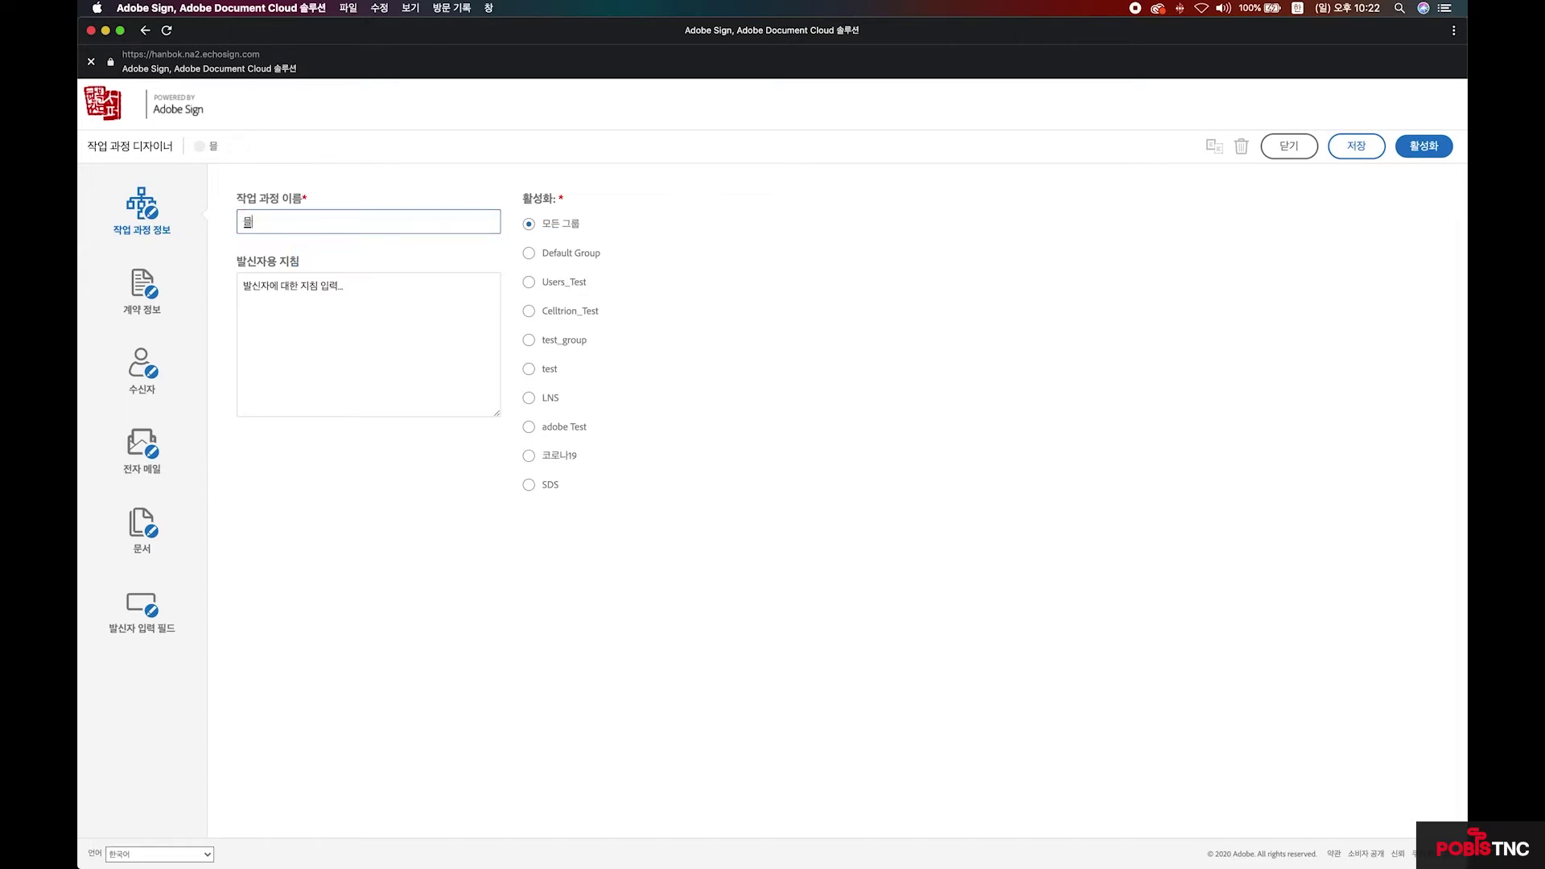
{"action": "type", "text": "품공ㄱ"}
{"action": "type", "text": "급계약서"}
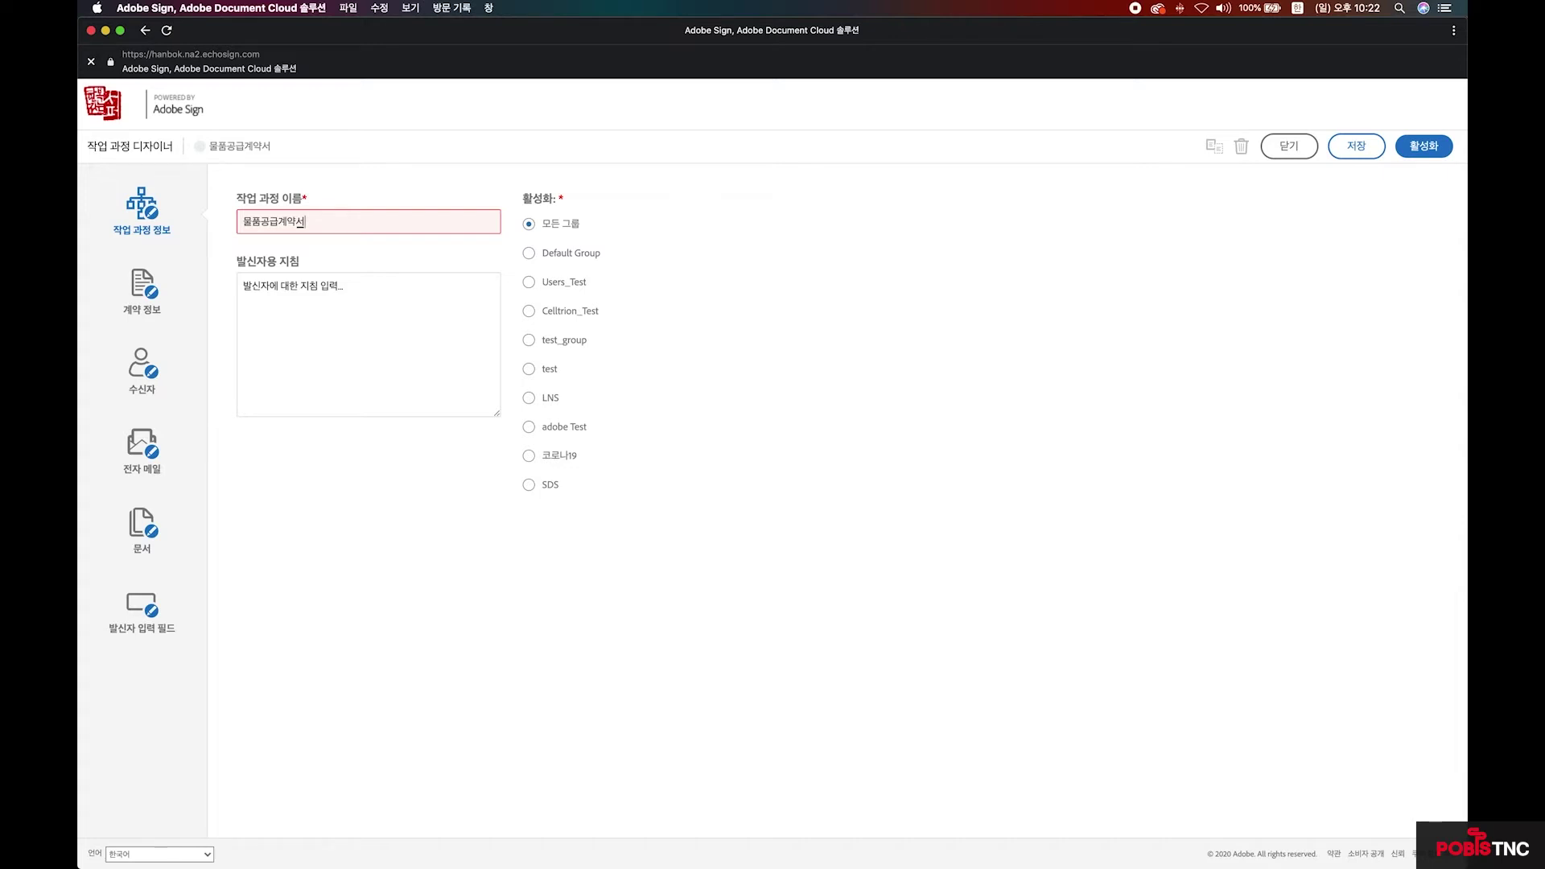
Make the workflow available to the 코로나19 group and try to save and activate it.
{"action": "left_click", "coordinate": [327, 300]}
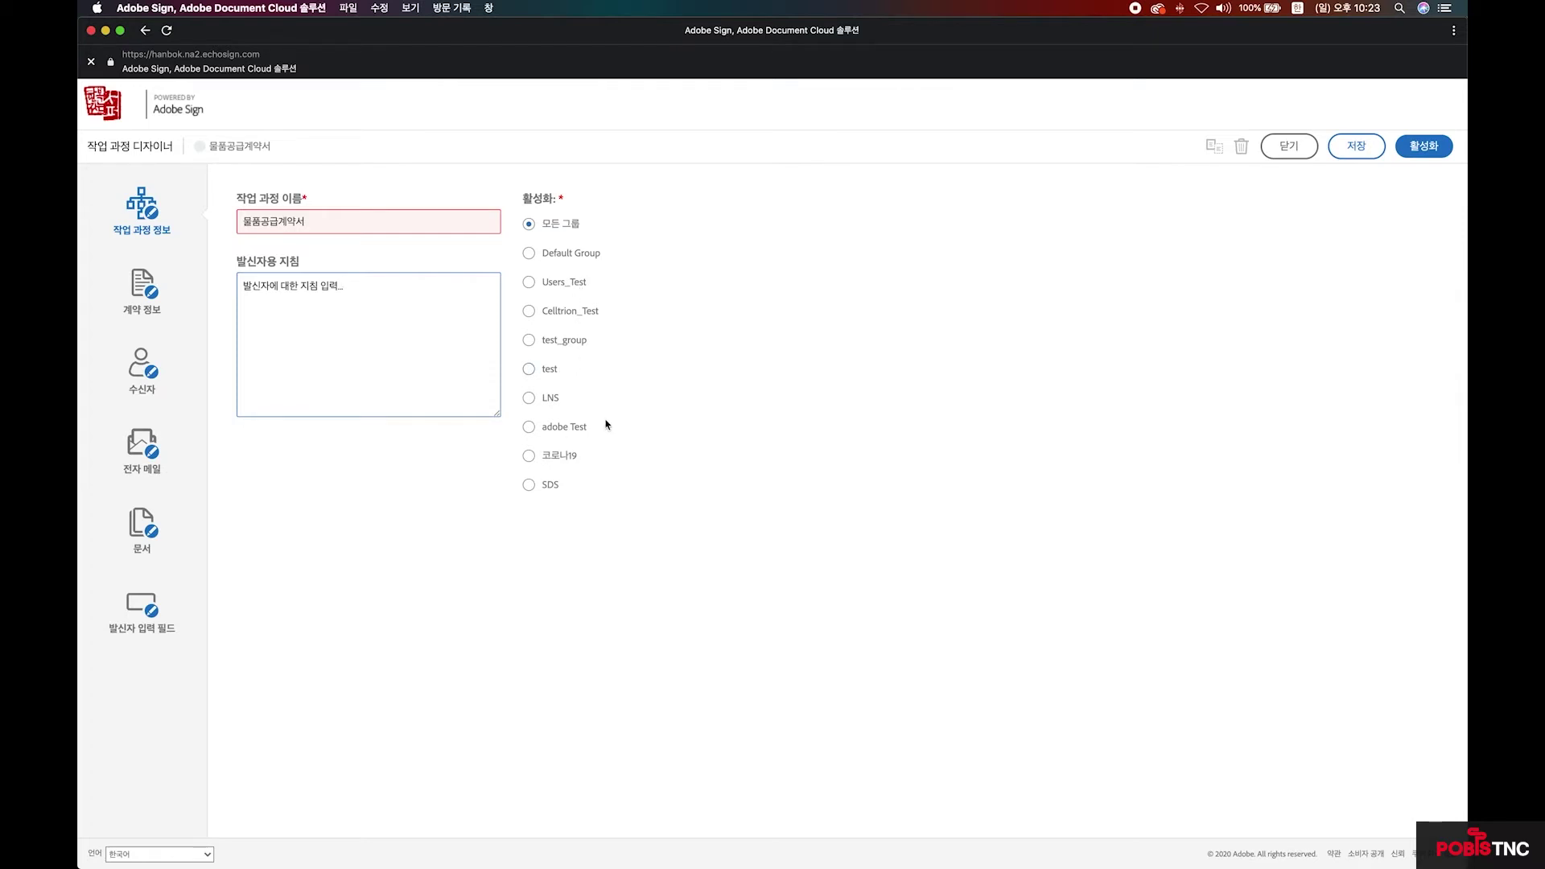
{"action": "left_click", "coordinate": [529, 456]}
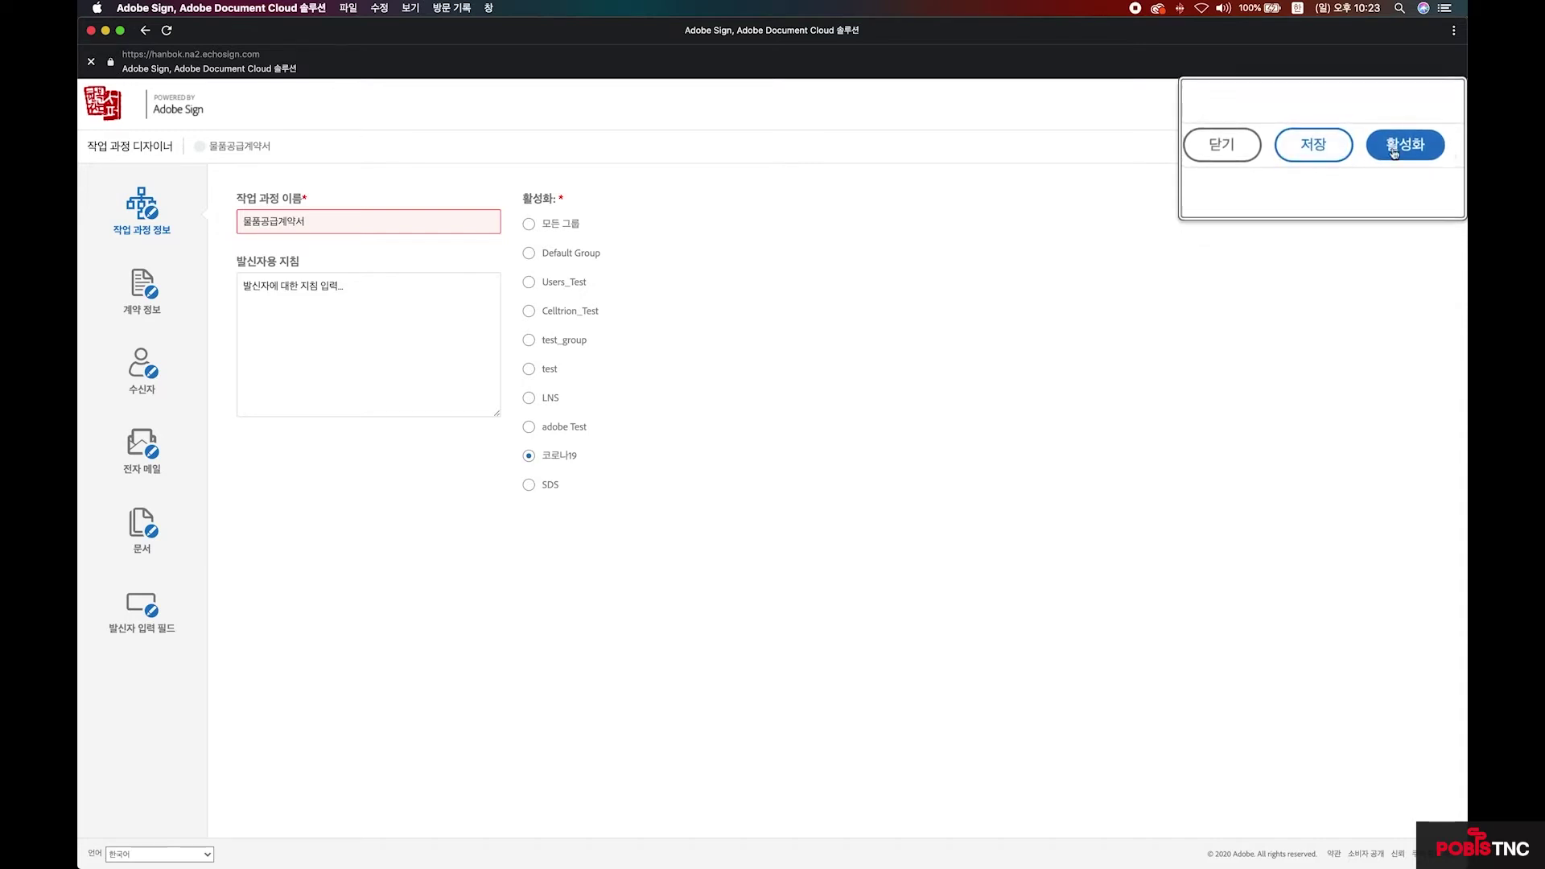
{"action": "left_click", "coordinate": [1323, 150]}
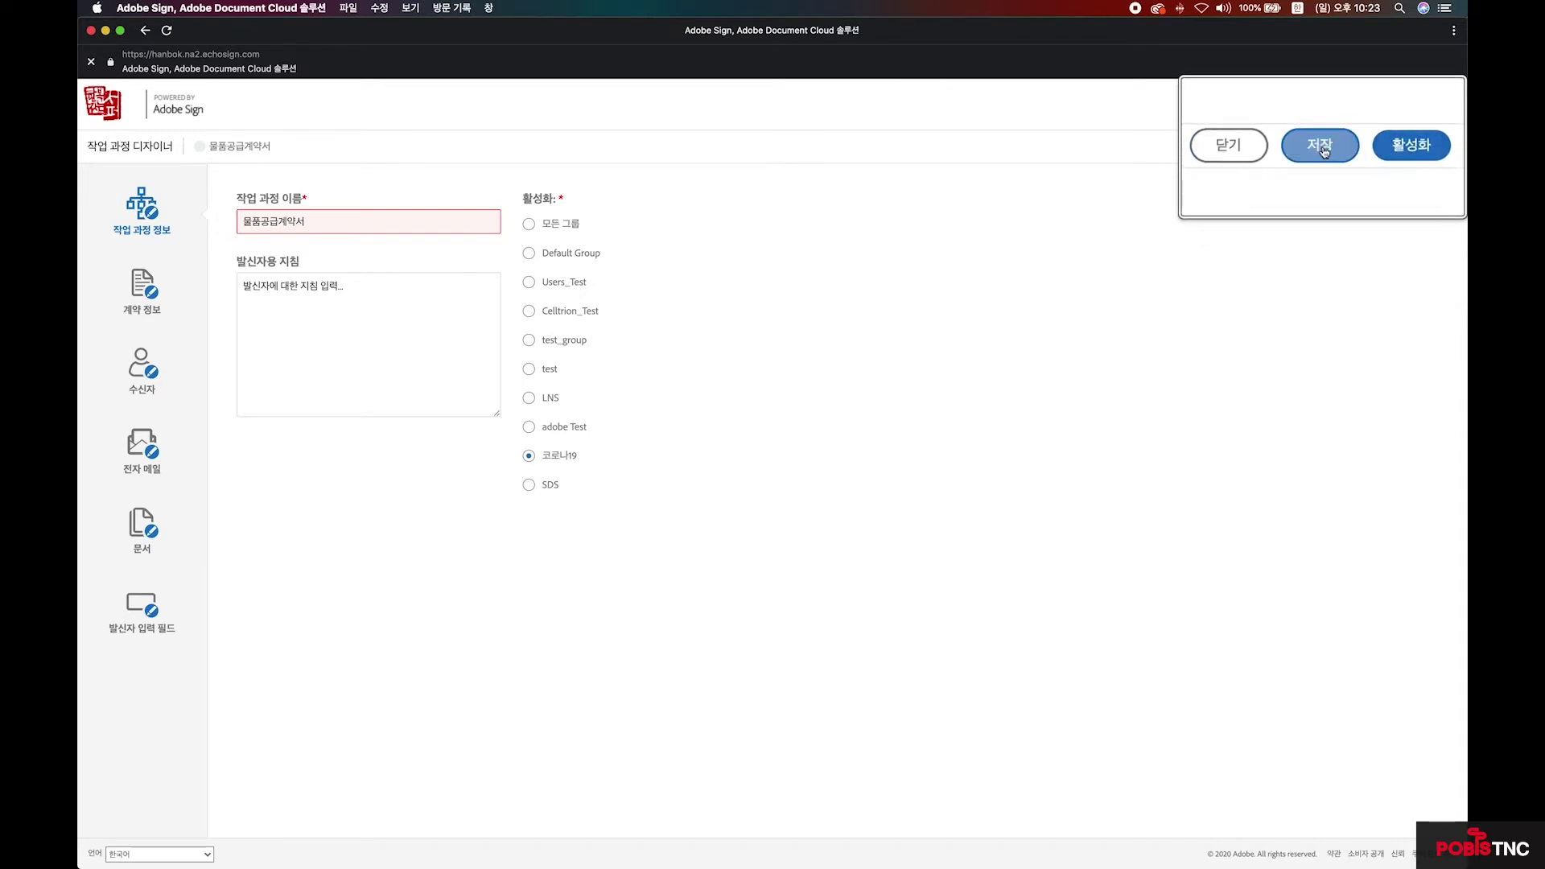
{"action": "left_click", "coordinate": [1392, 149]}
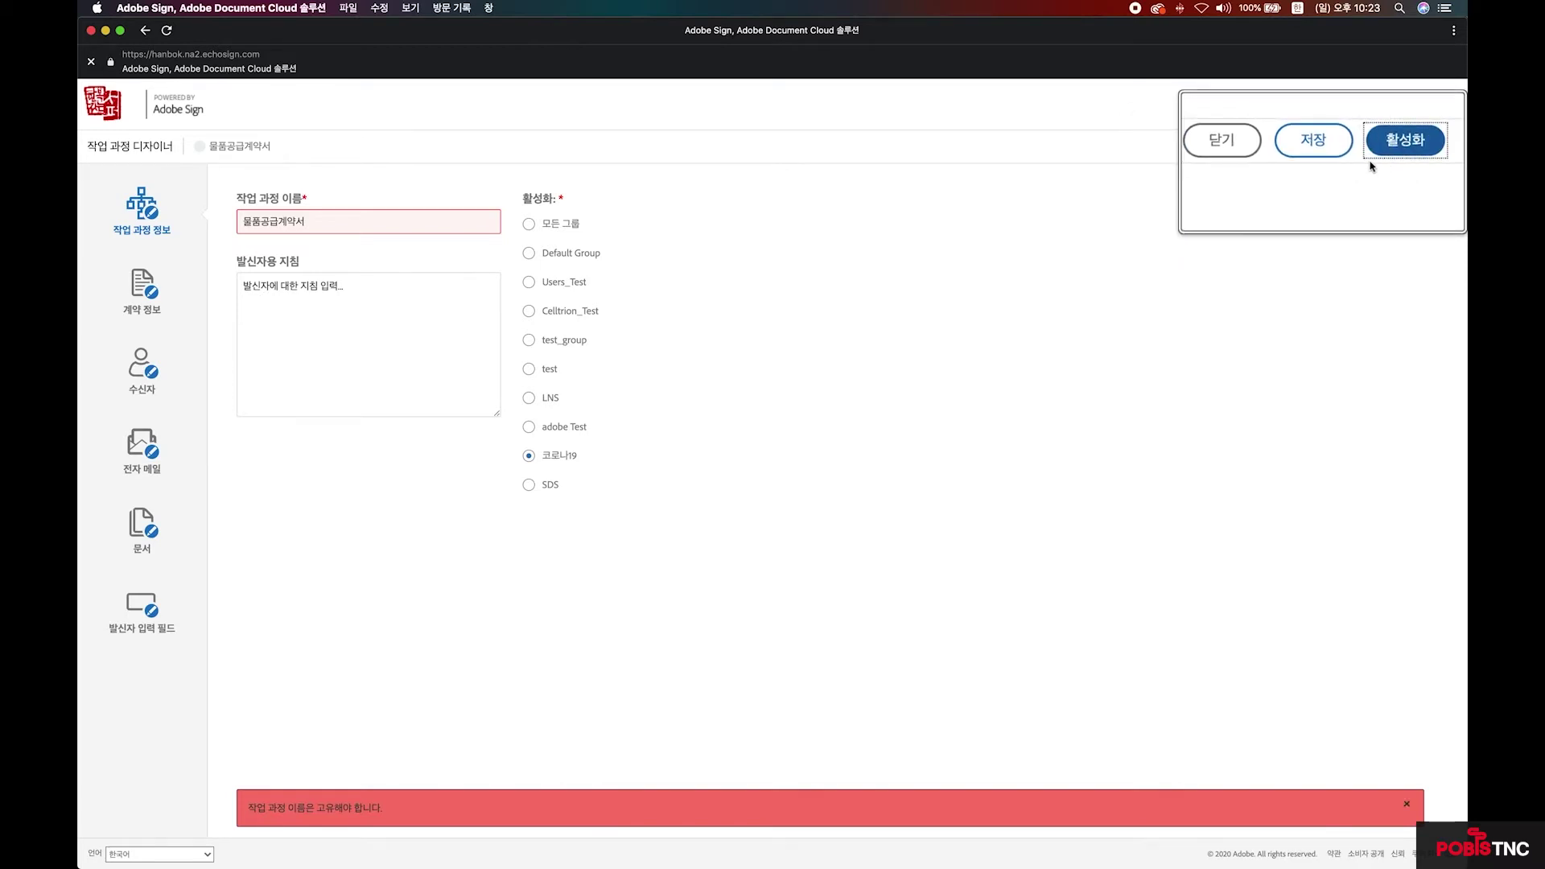
Extend the workflow name to 물품공급계약서_코로나19.
{"action": "left_click", "coordinate": [351, 221]}
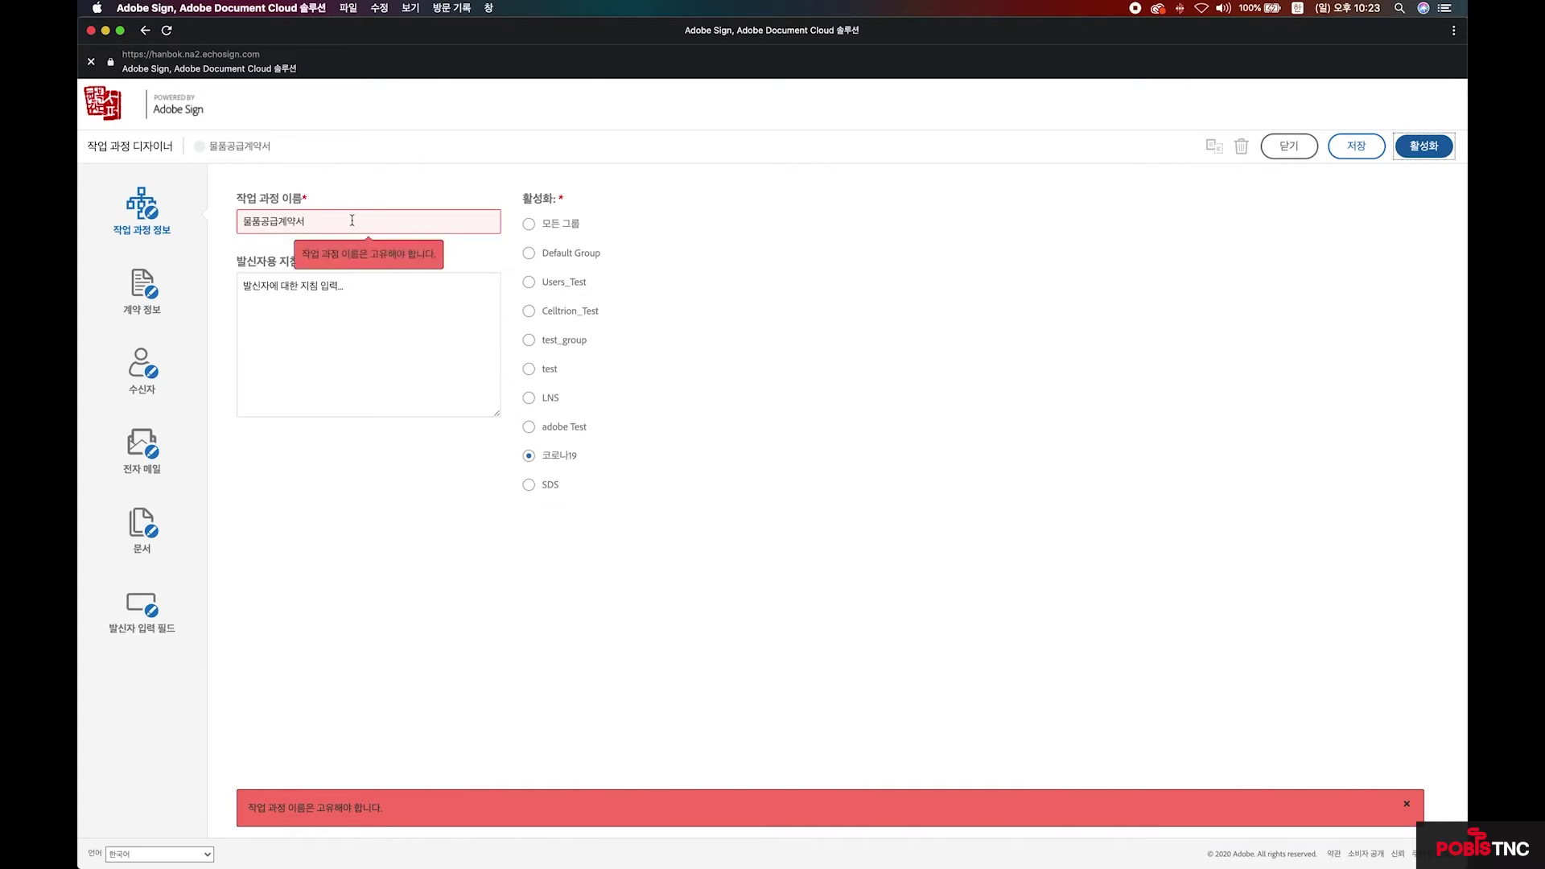
{"action": "type", "text": "_"}
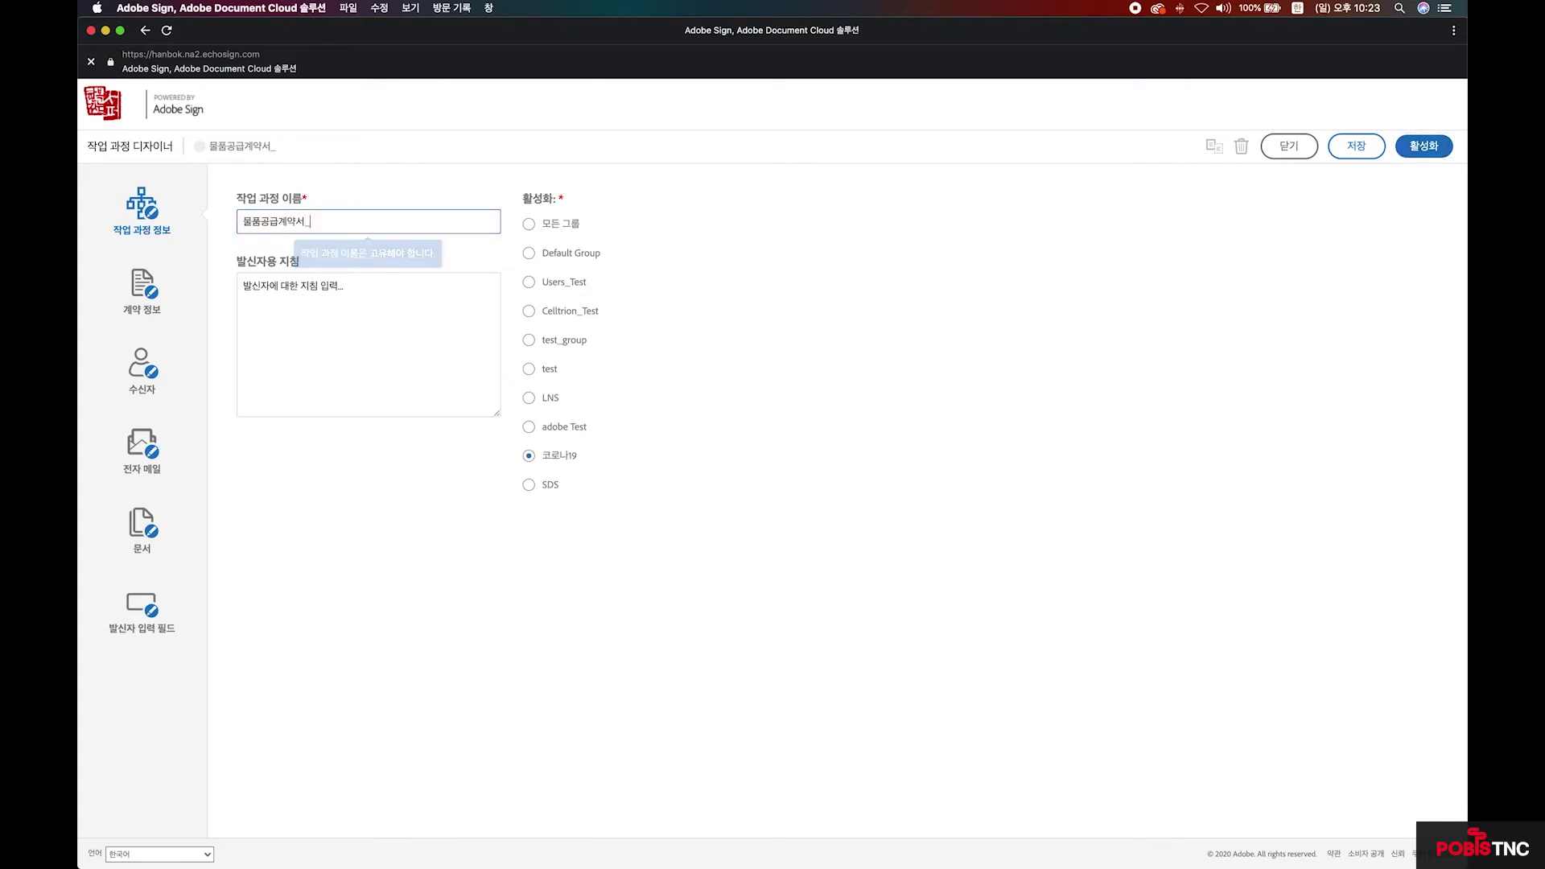
{"action": "type", "text": "코론나19"}
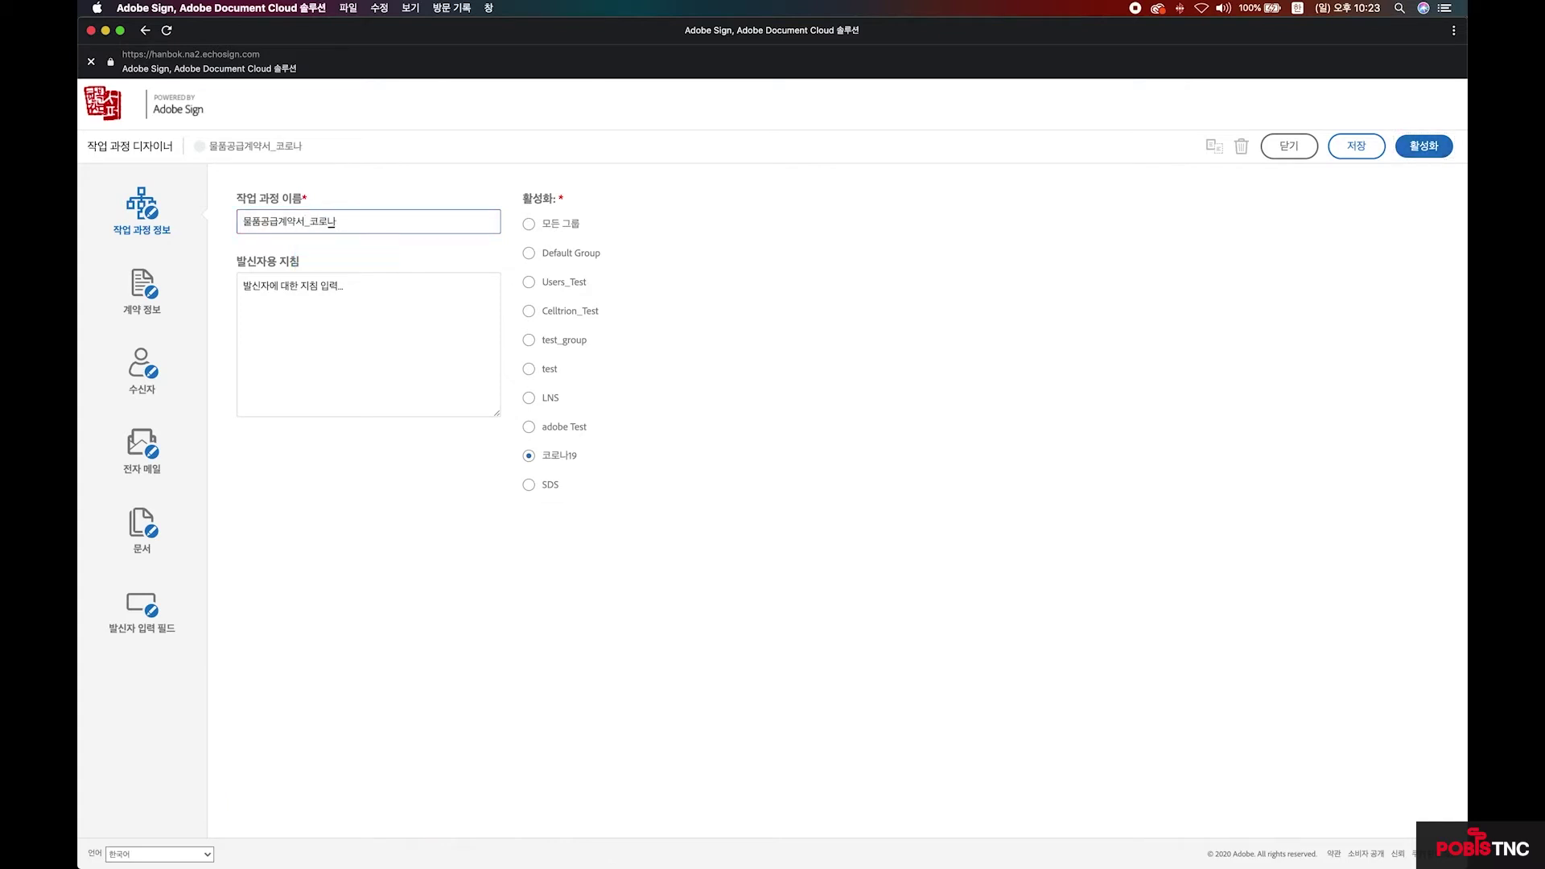
{"action": "left_click", "coordinate": [405, 290]}
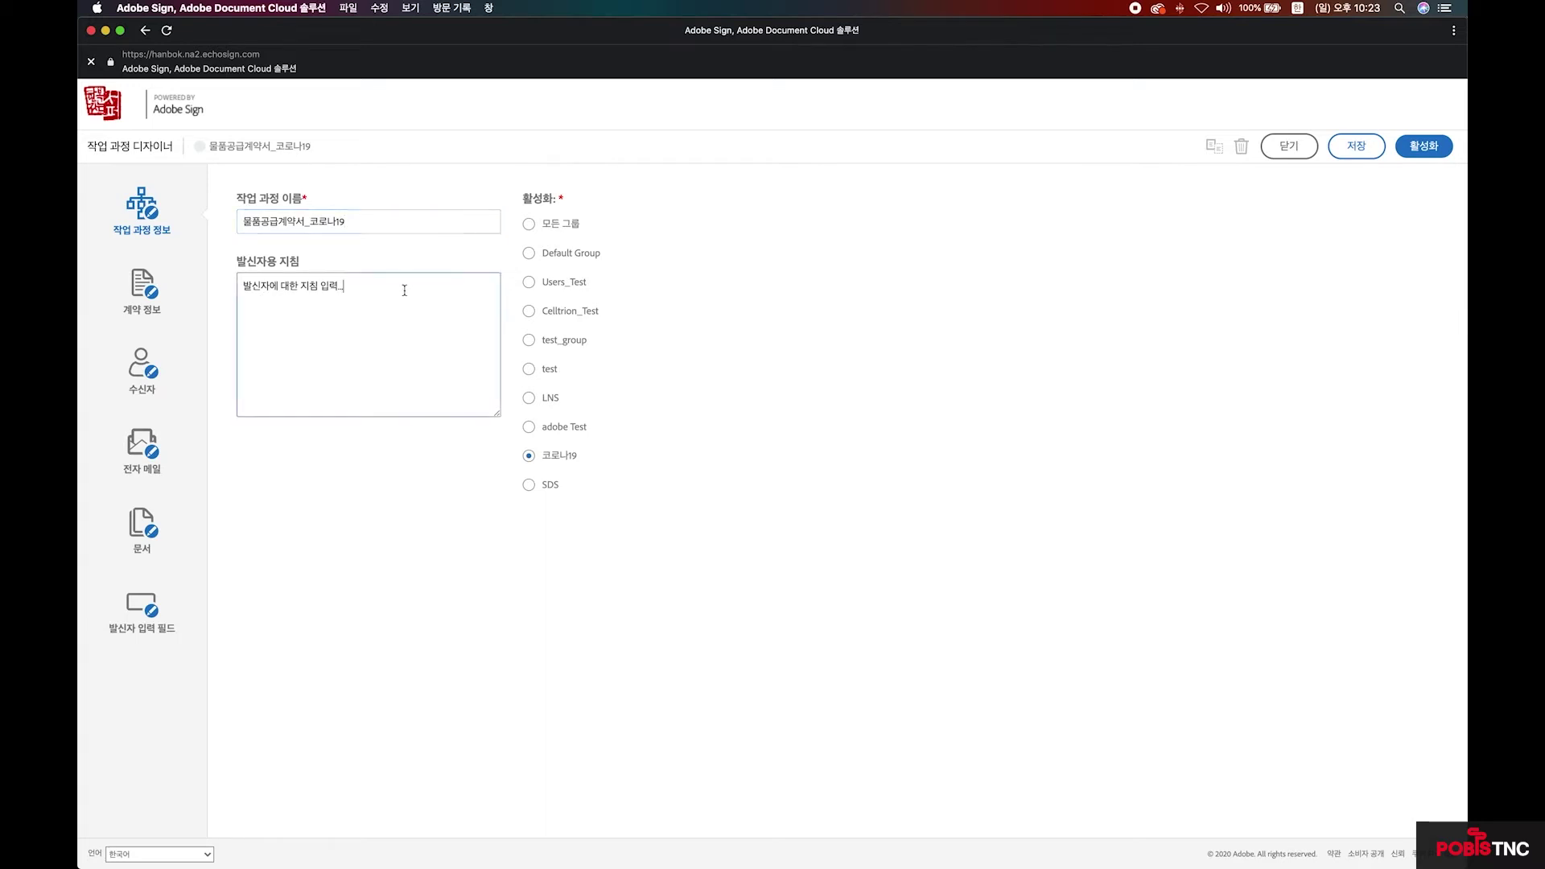
Save the workflow and activate it, confirming the status change.
{"action": "left_click", "coordinate": [1356, 149]}
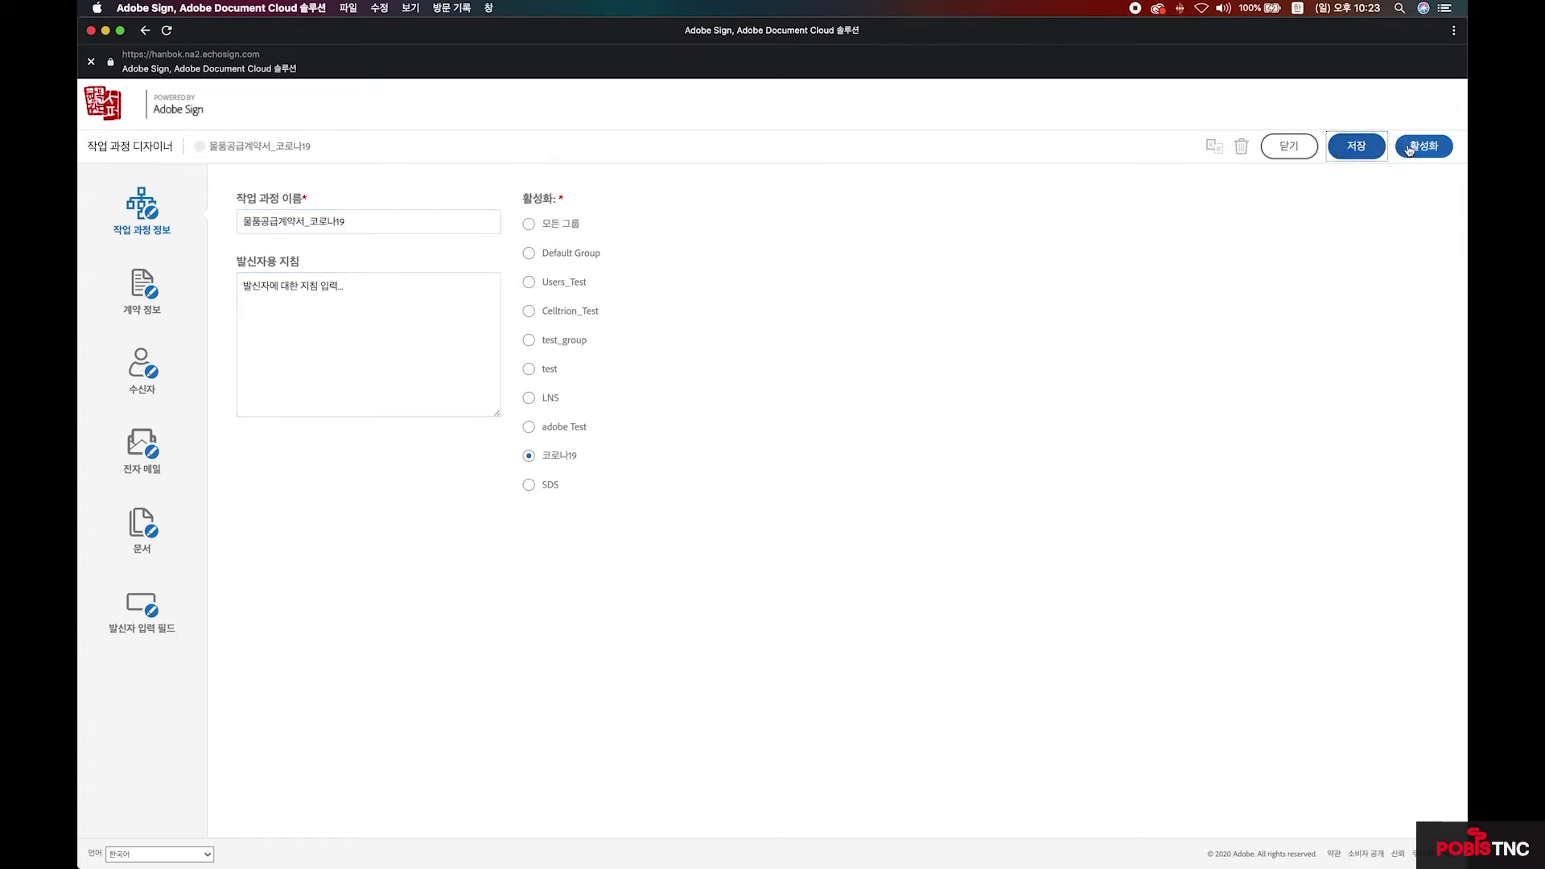
{"action": "left_click", "coordinate": [1411, 150]}
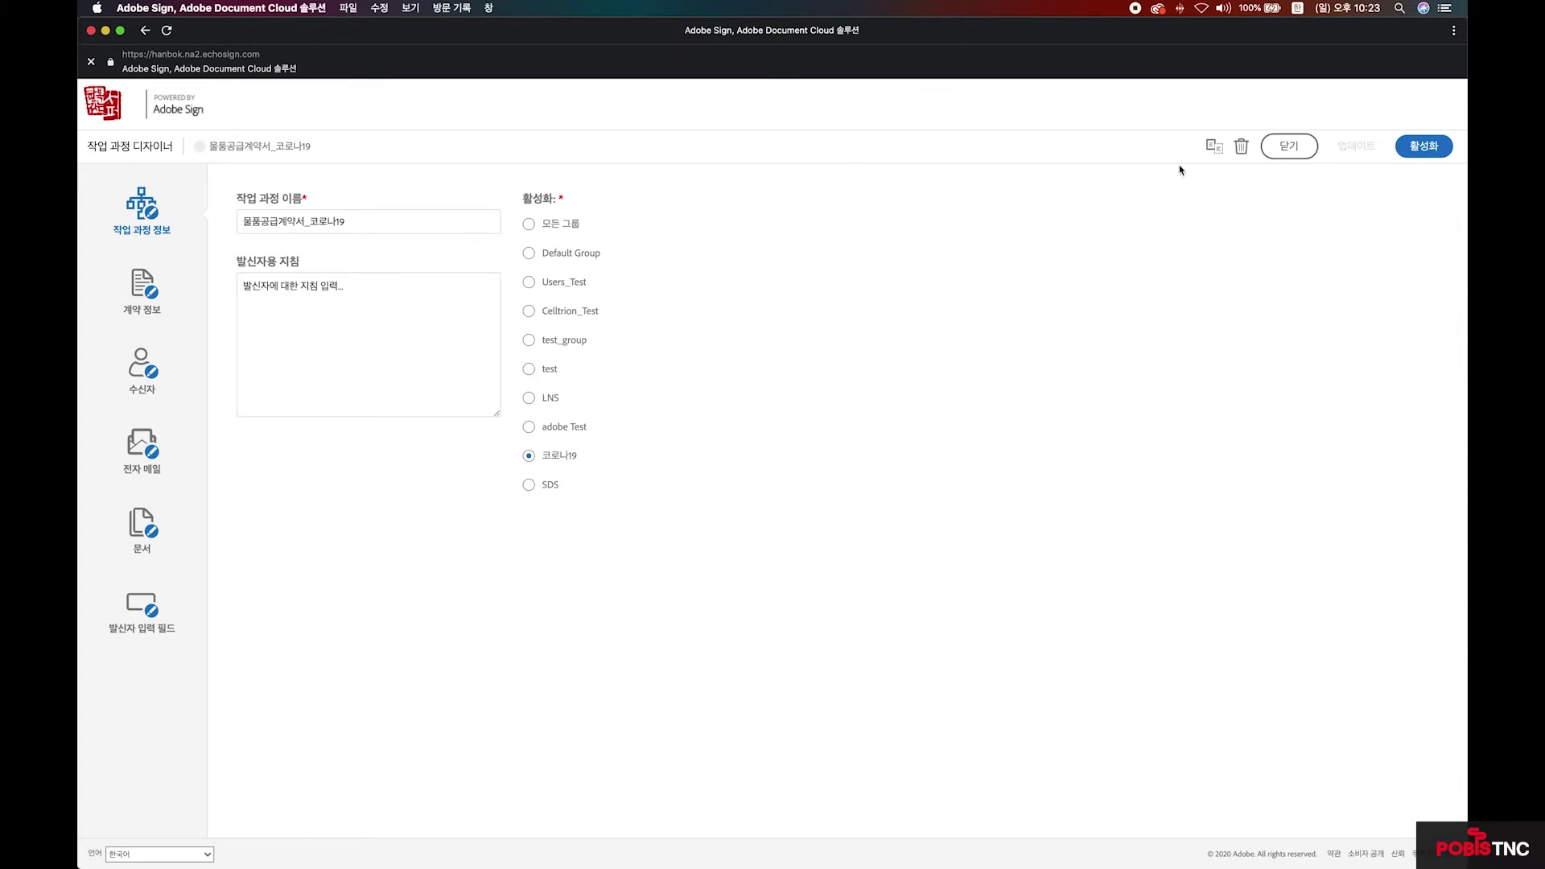
{"action": "left_click", "coordinate": [1438, 150]}
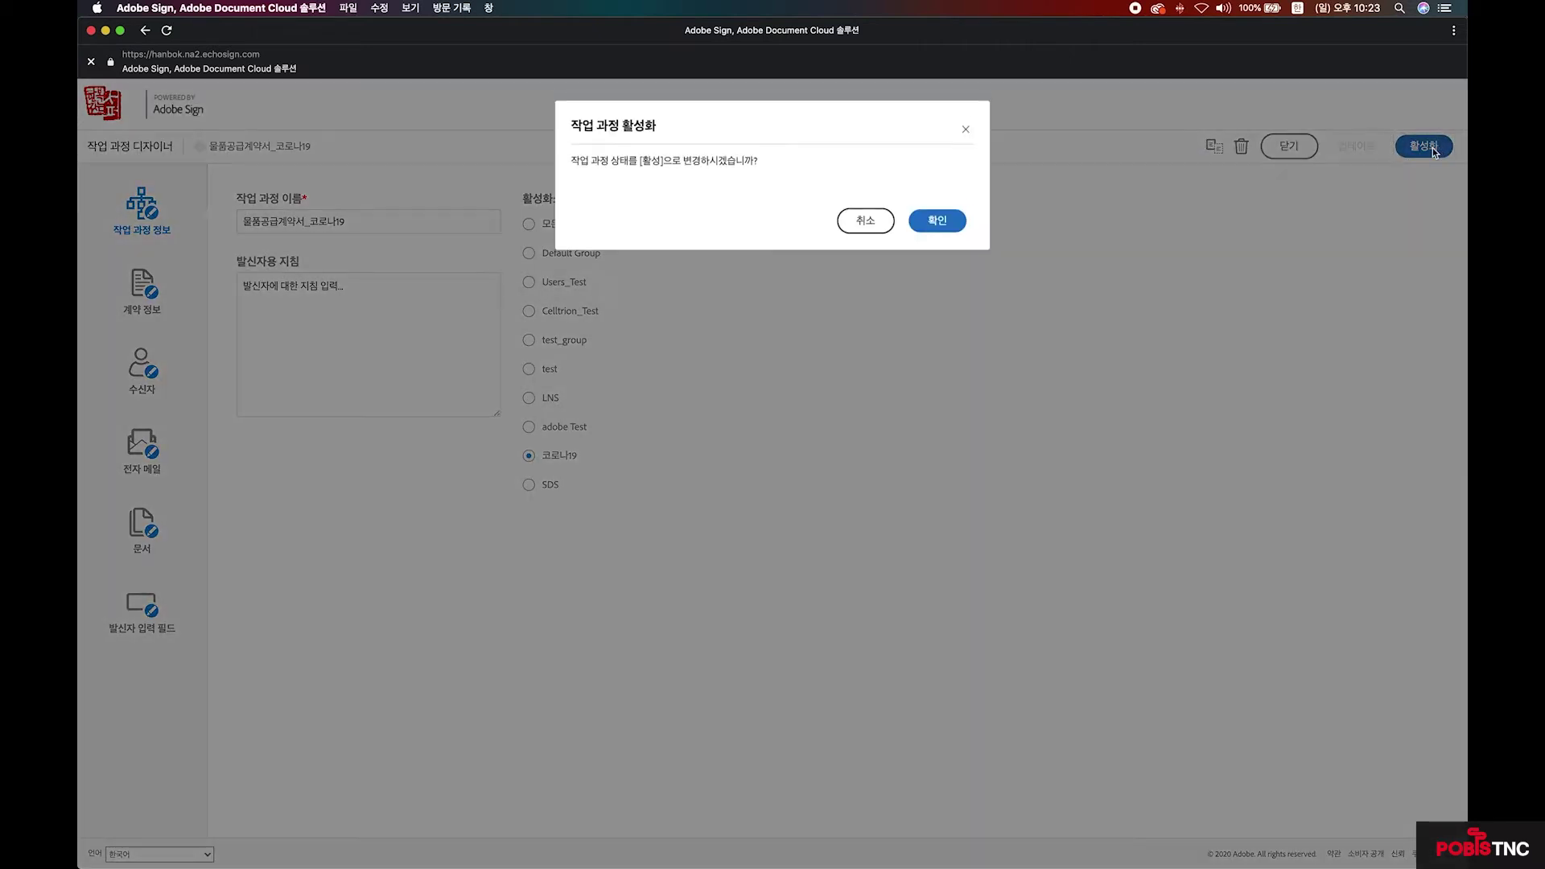
{"action": "left_click", "coordinate": [952, 221]}
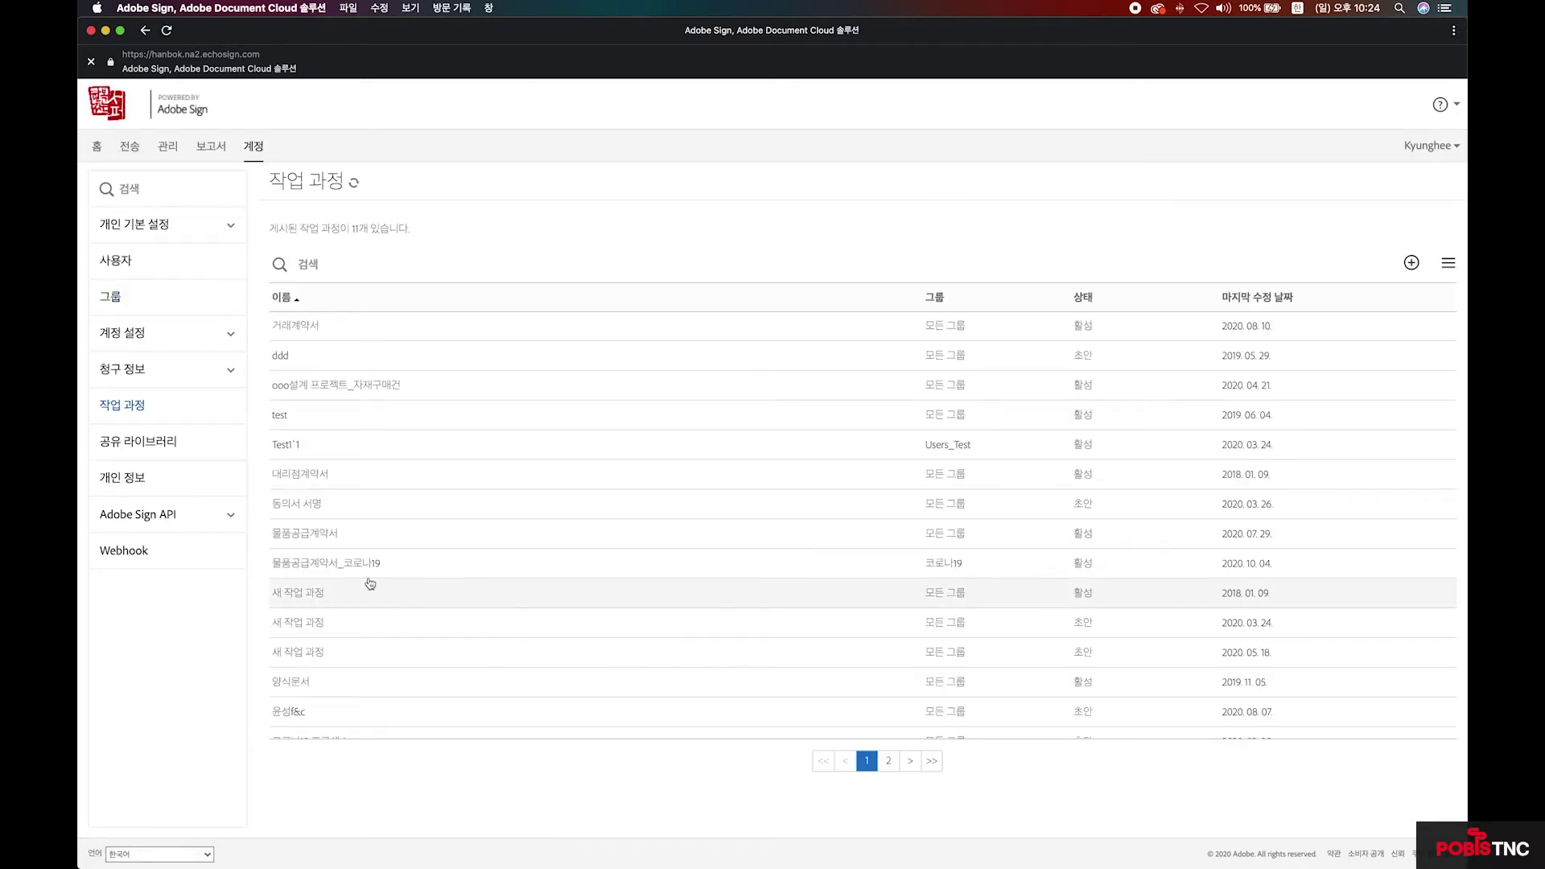
Reopen the 물품공급계약서_코로나19 workflow from the list and show its agreement information (계약 정보).
{"action": "scroll", "coordinate": [369, 583], "scroll_direction": "down", "scroll_amount": 1}
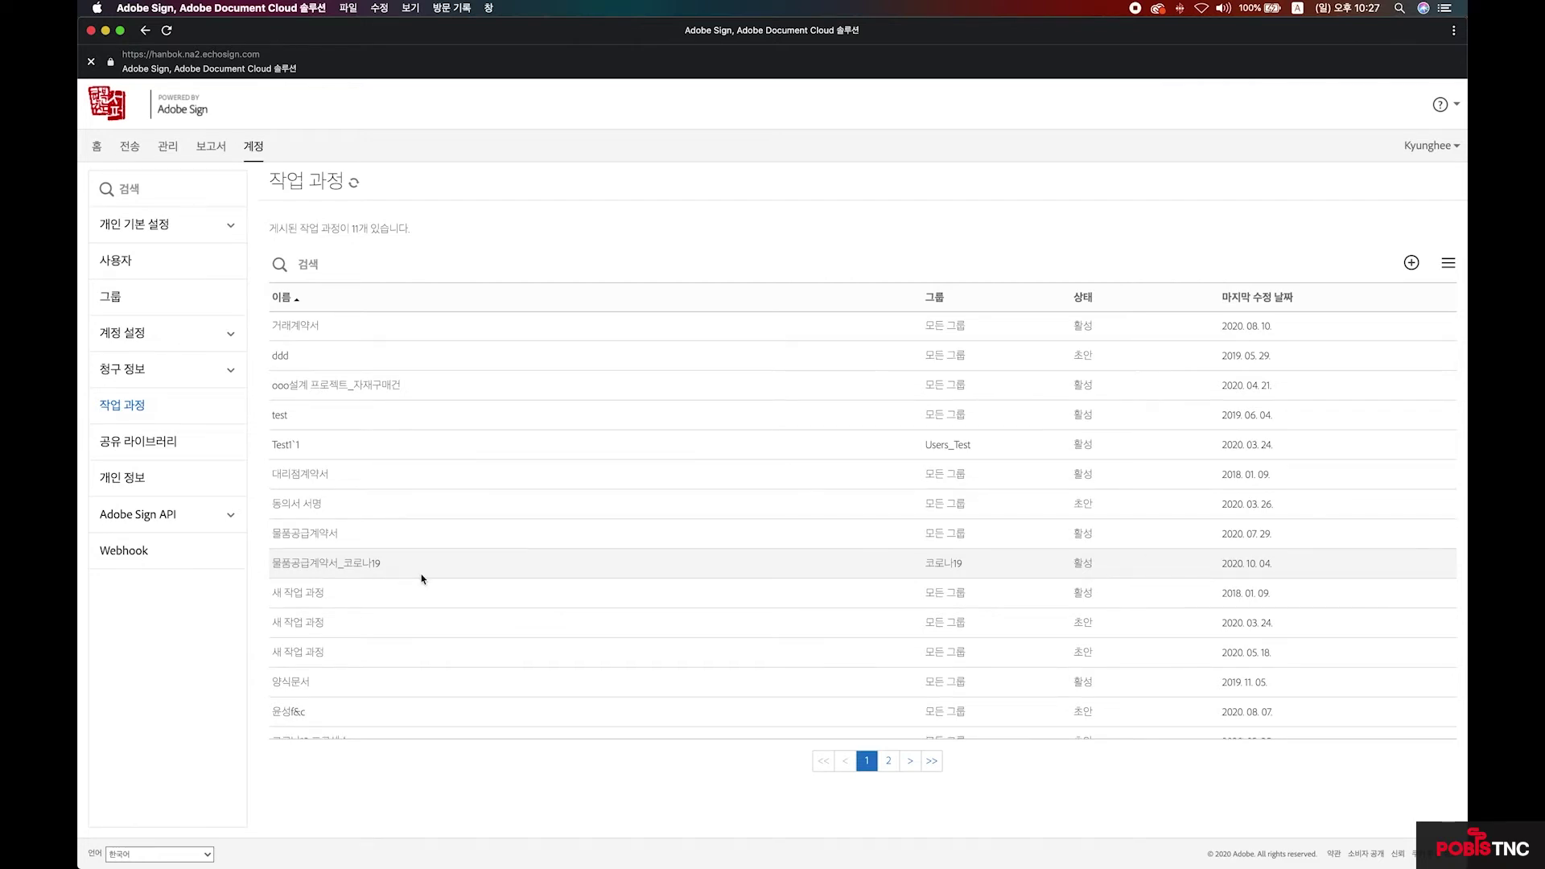
{"action": "double_click", "coordinate": [320, 570]}
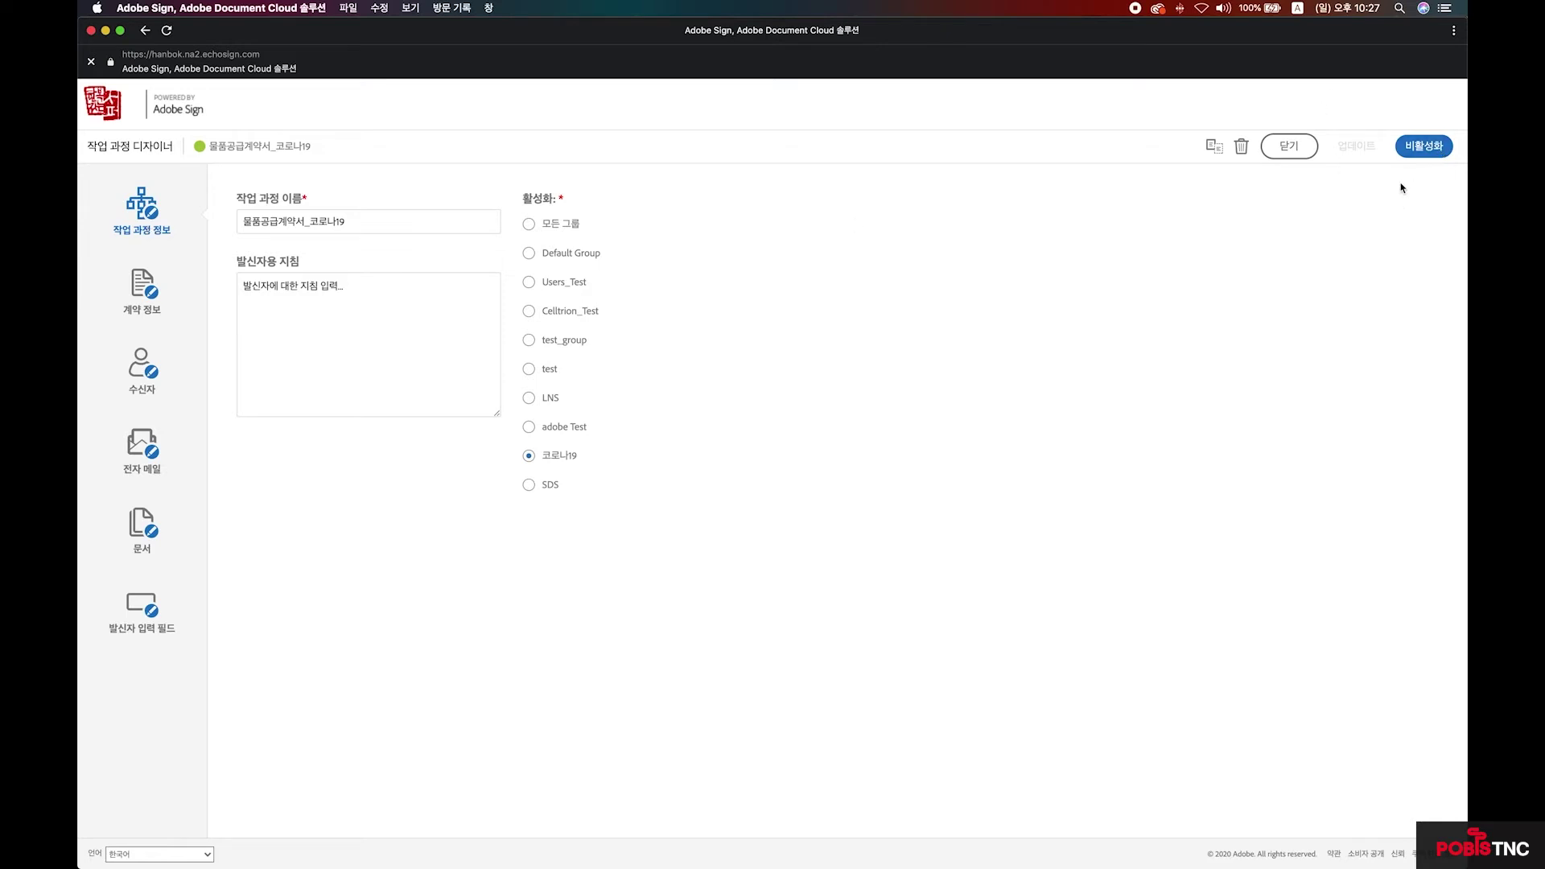
{"action": "left_click", "coordinate": [153, 291]}
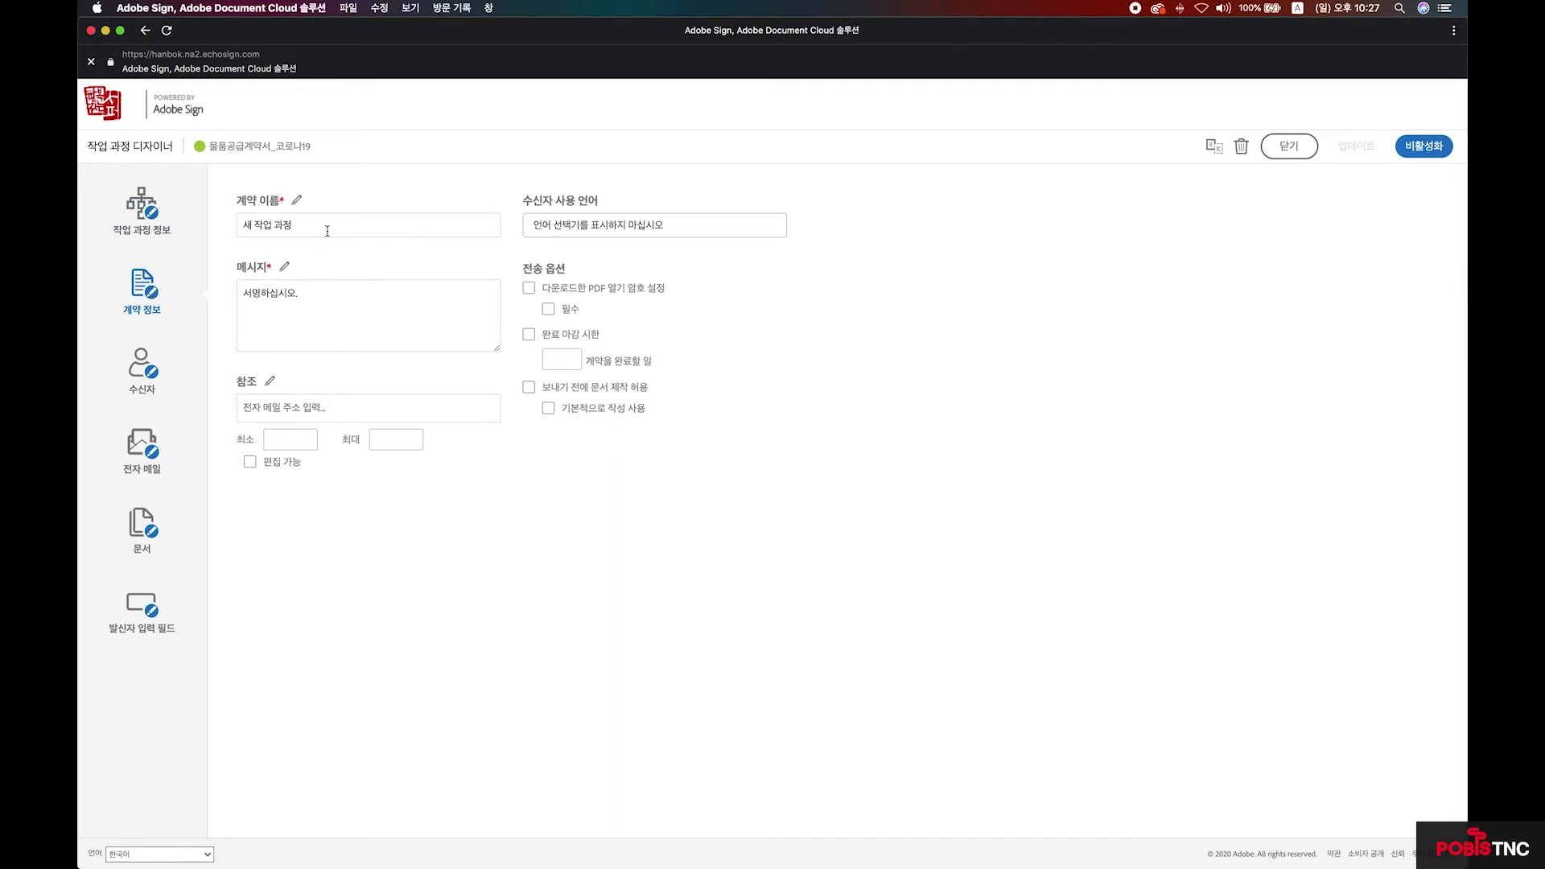
Replace the default agreement name with 물품공급계약서 코로나19.
{"action": "left_click", "coordinate": [307, 230]}
{"action": "left_click_drag", "start_coordinate": [307, 230], "coordinate": [201, 224]}
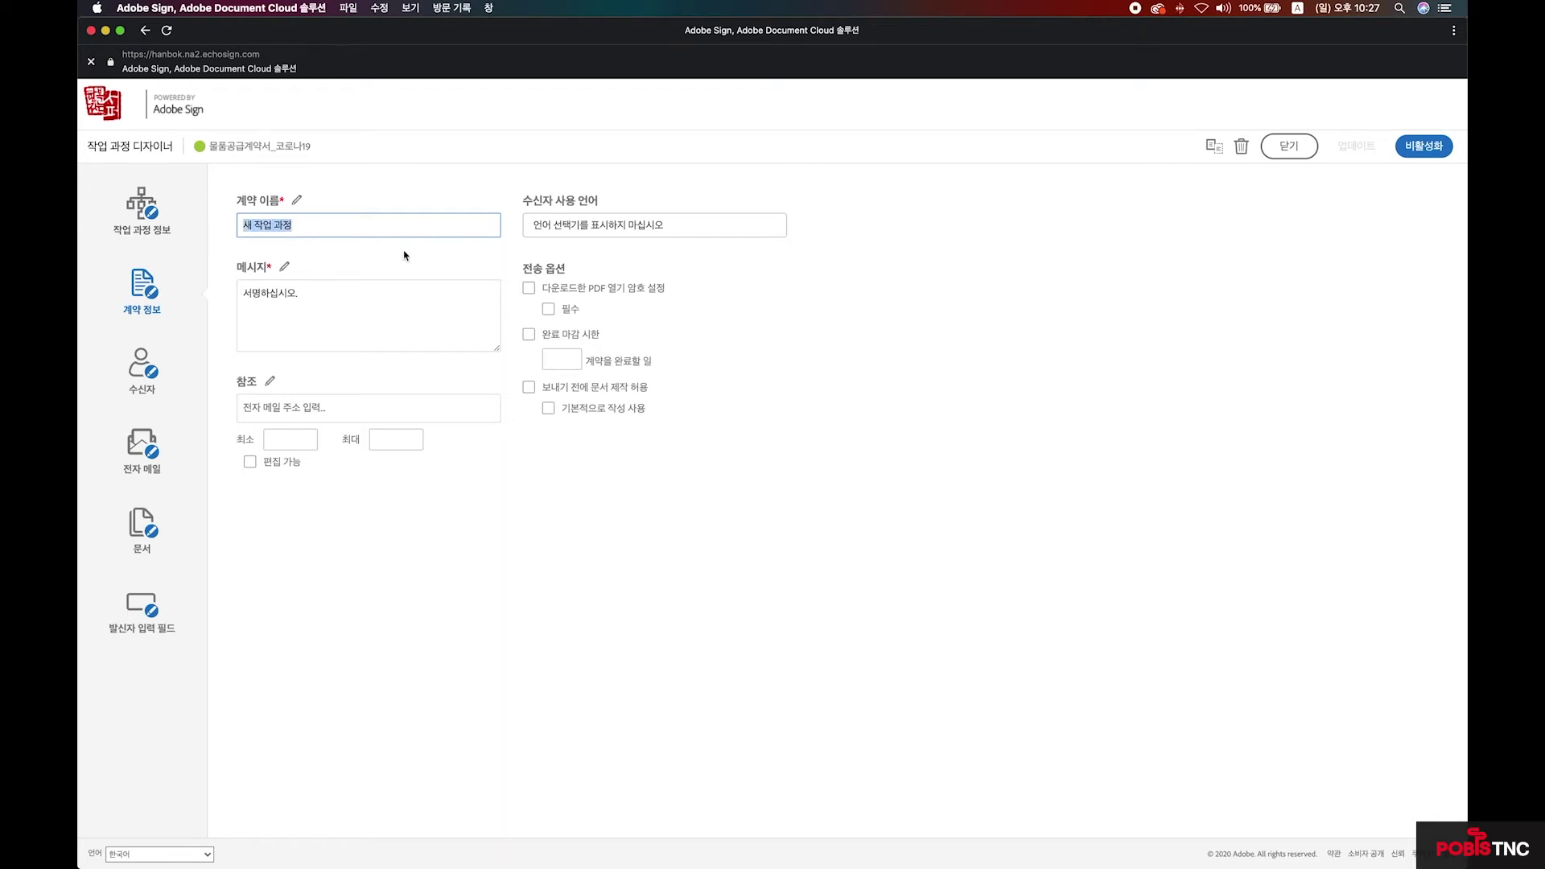
{"action": "type", "text": "뭐"}
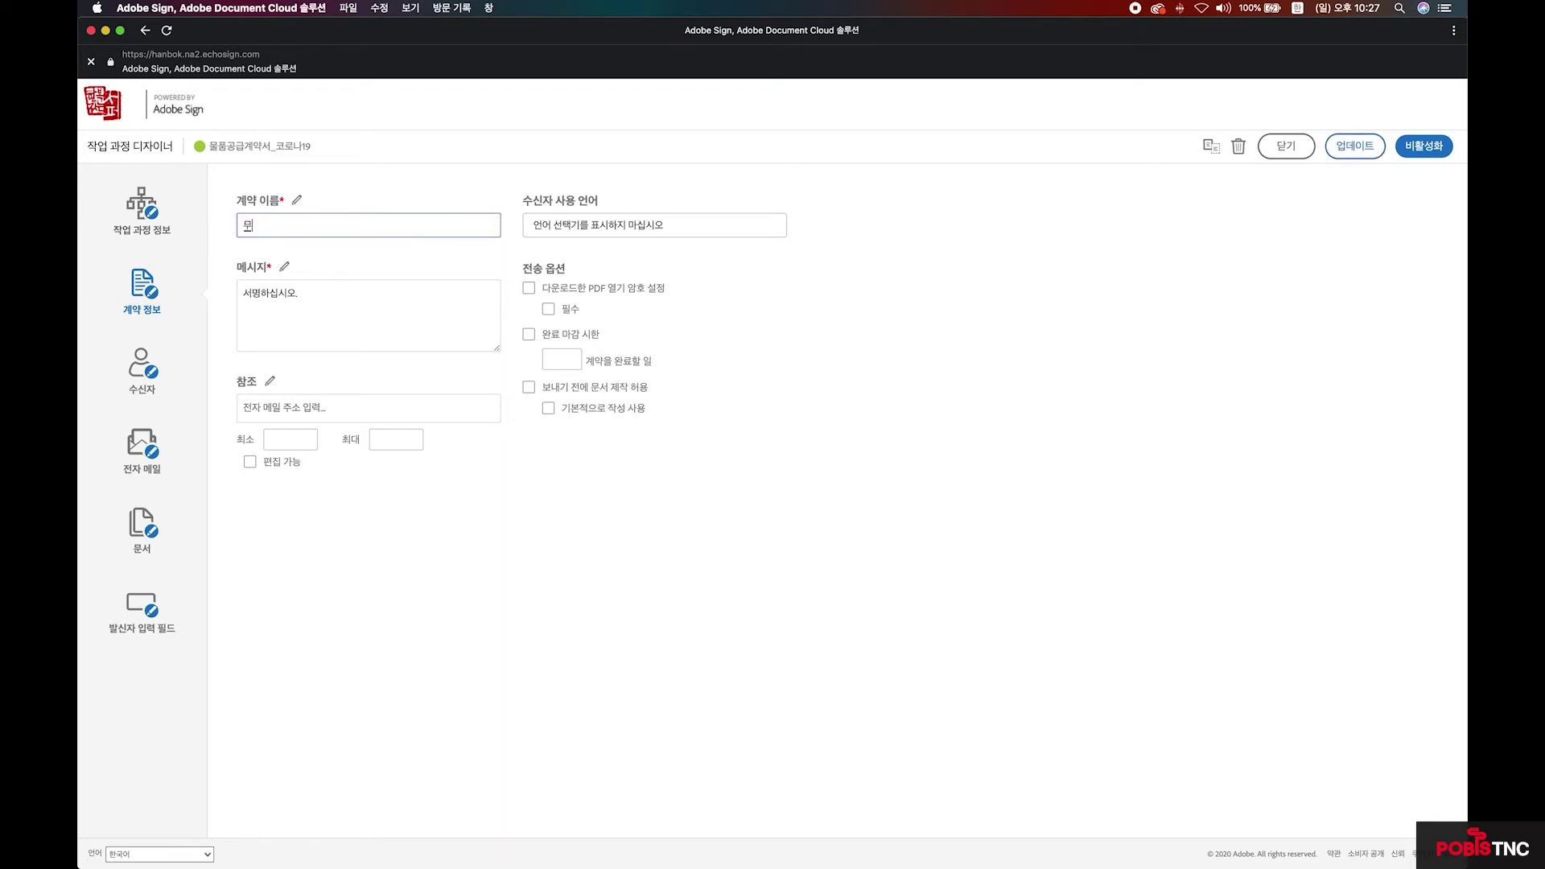
{"action": "type", "text": "품공급계약서 코로나19"}
Replace the agreement message with "검사 대상자분들은 서명에 동의해주세요.".
{"action": "left_click", "coordinate": [344, 303]}
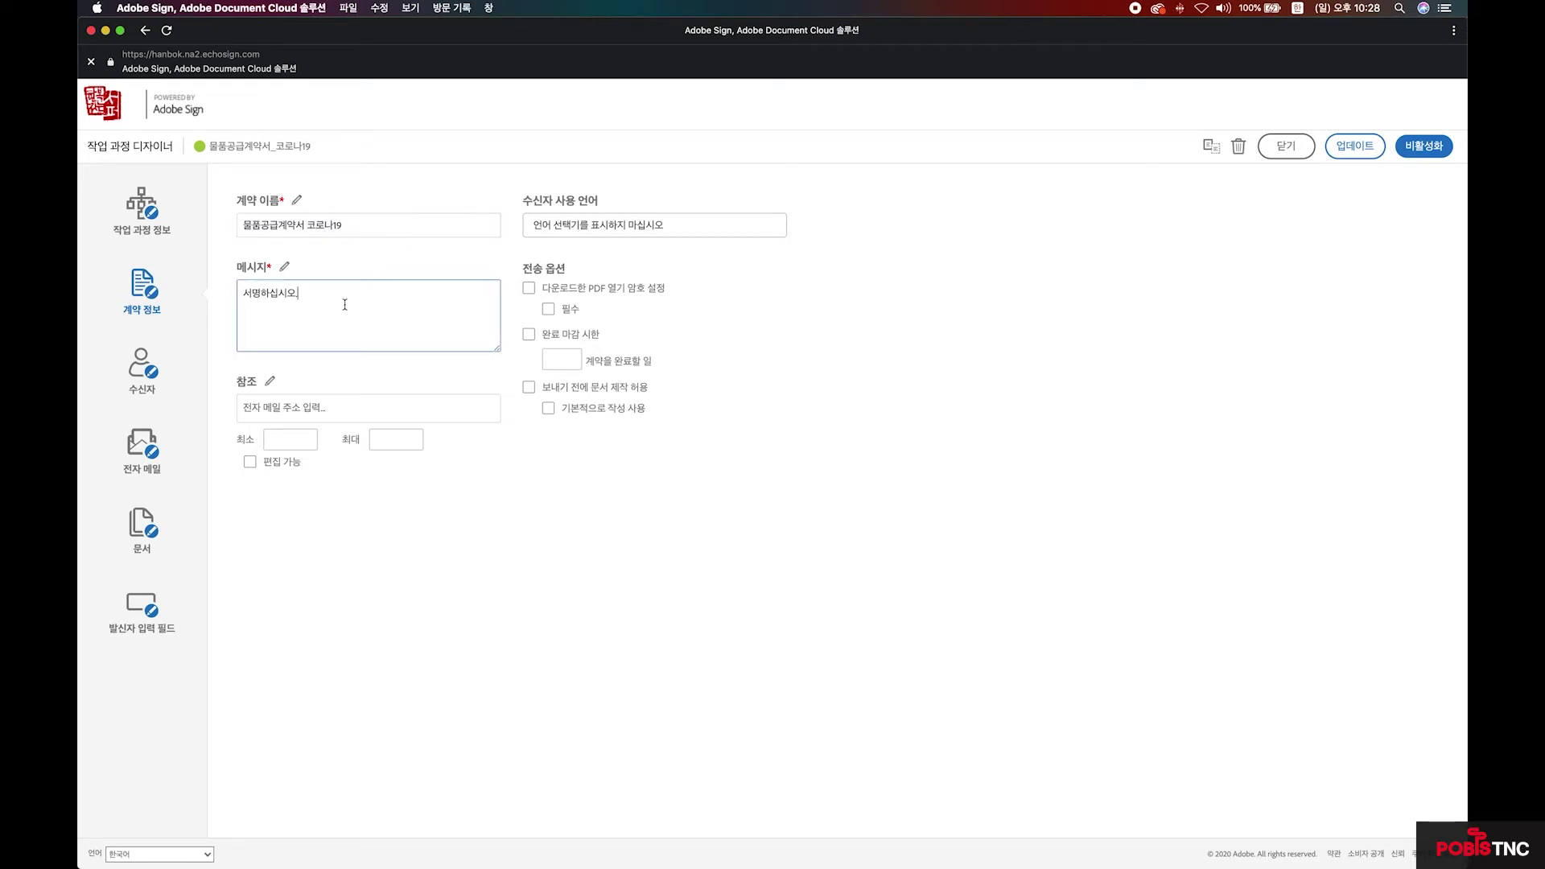
{"action": "left_click_drag", "start_coordinate": [300, 296], "coordinate": [193, 295]}
{"action": "type", "text": "검사 대상자분들은 서명에 동의해주세요."}
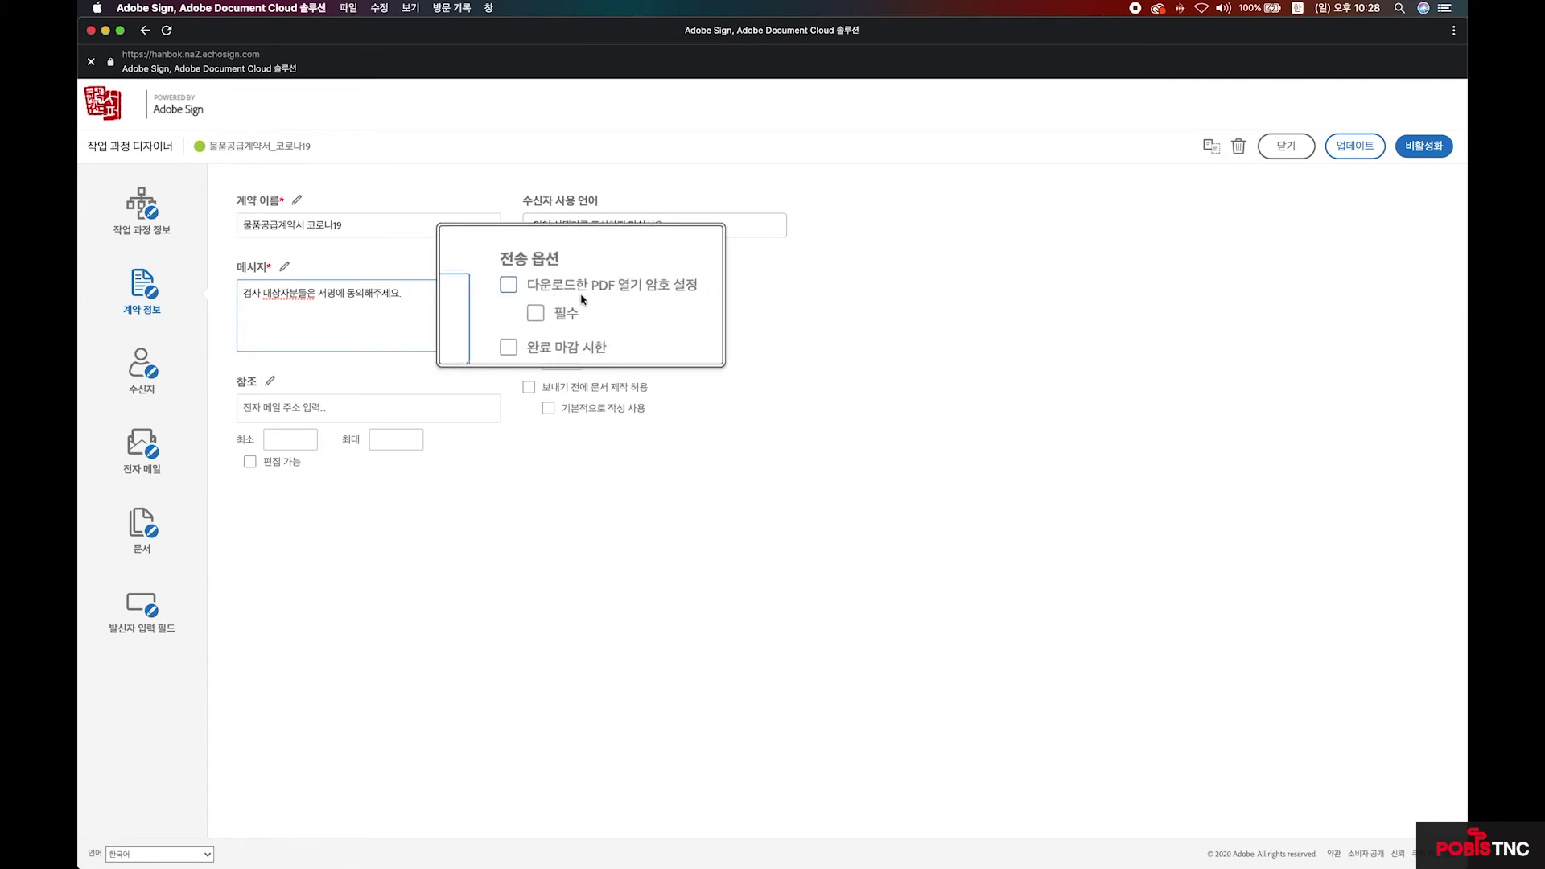
Try the PDF open password and completion deadline sending options, switching each on and off again.
{"action": "left_click", "coordinate": [530, 289]}
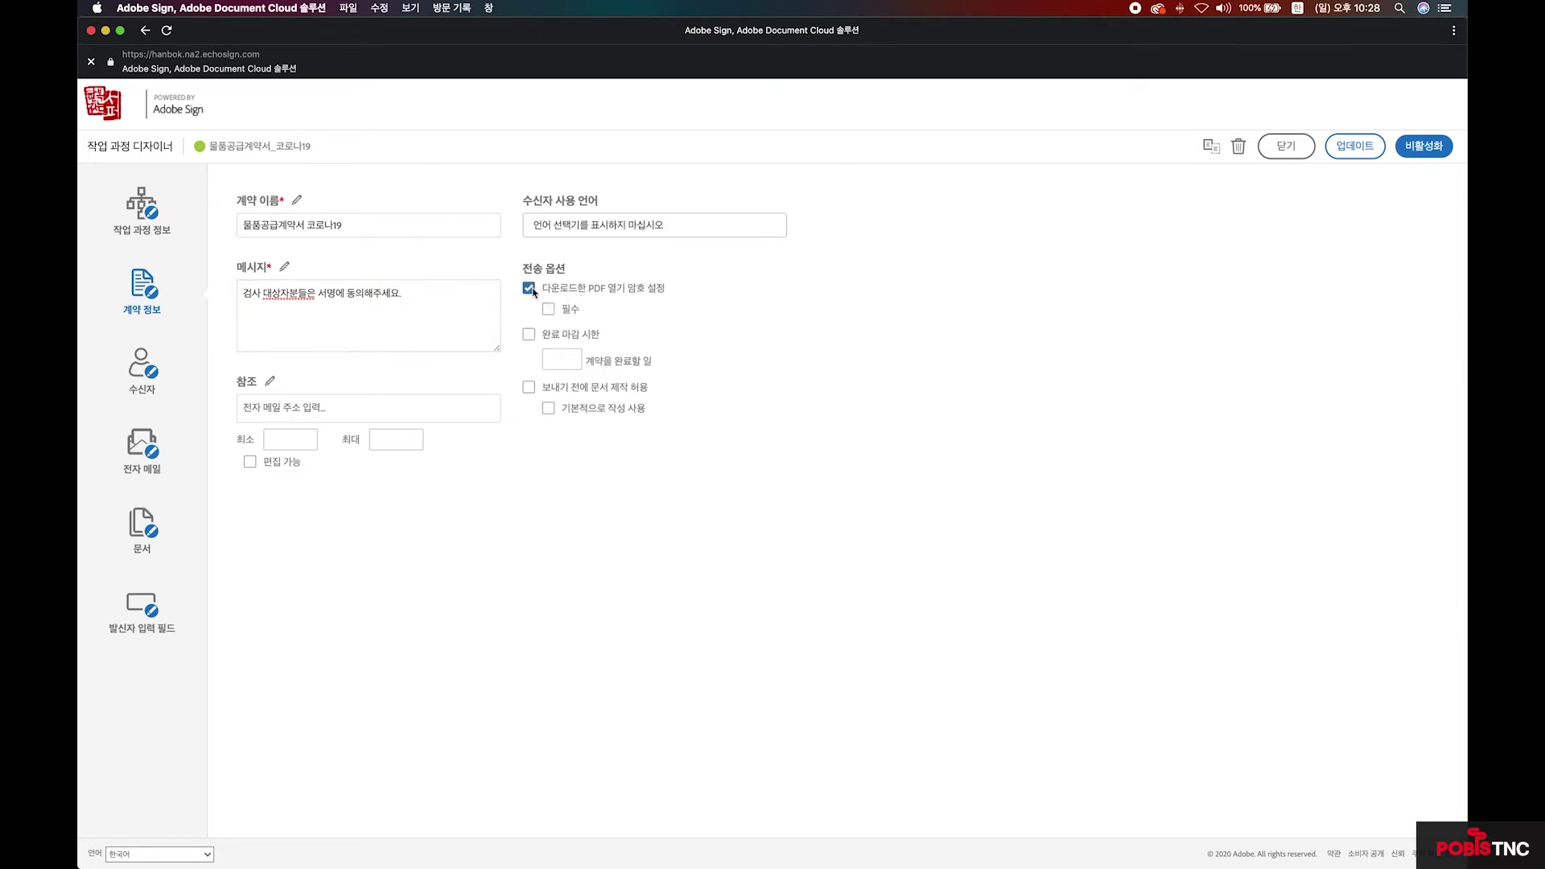
{"action": "left_click", "coordinate": [530, 289]}
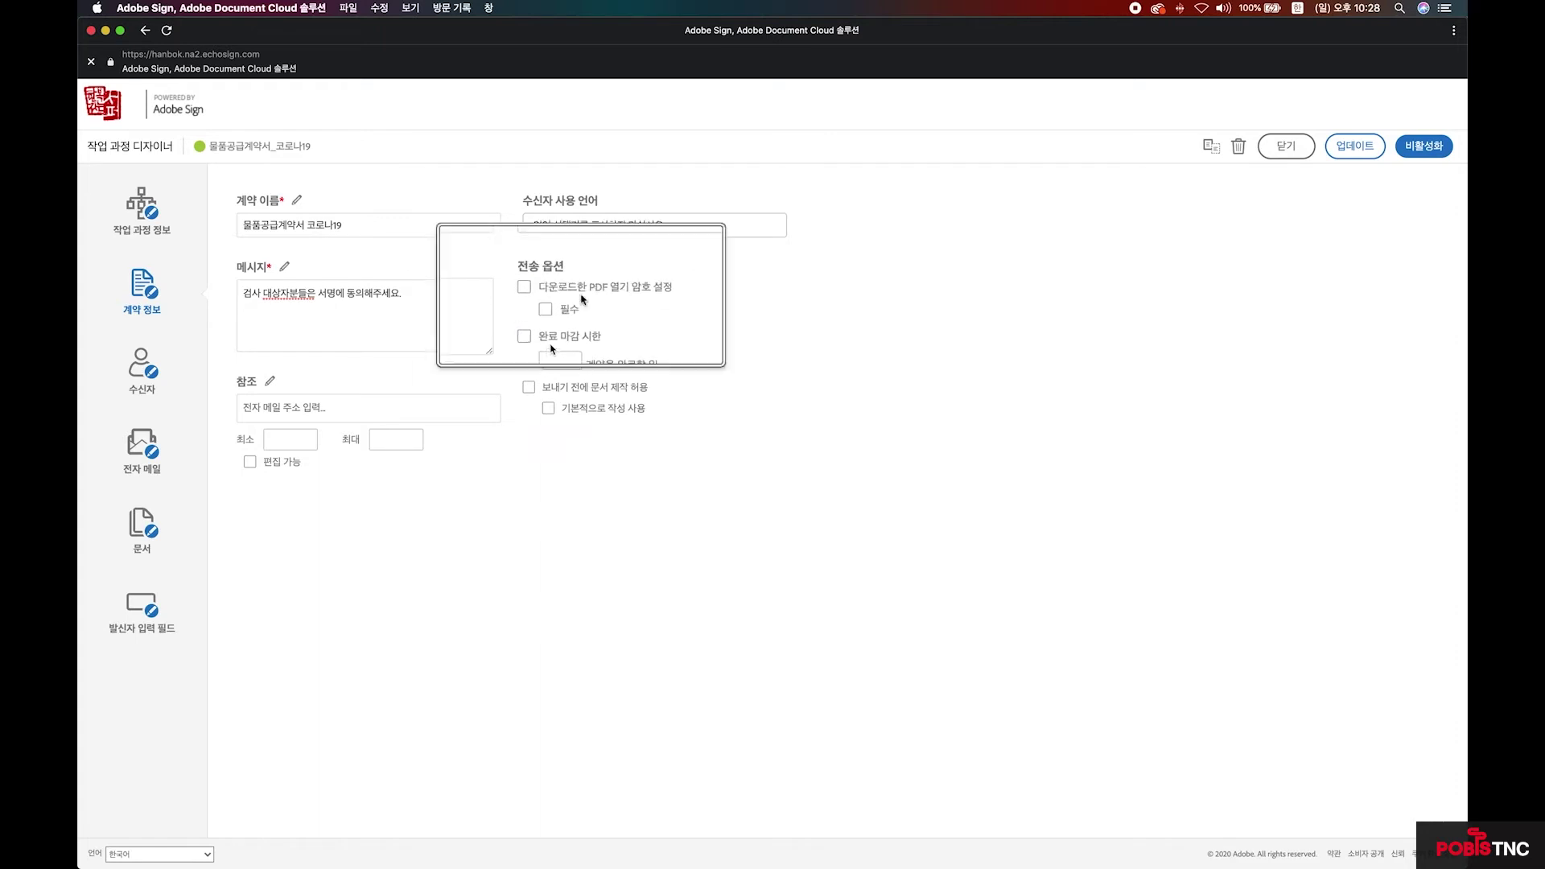
{"action": "left_click", "coordinate": [527, 333]}
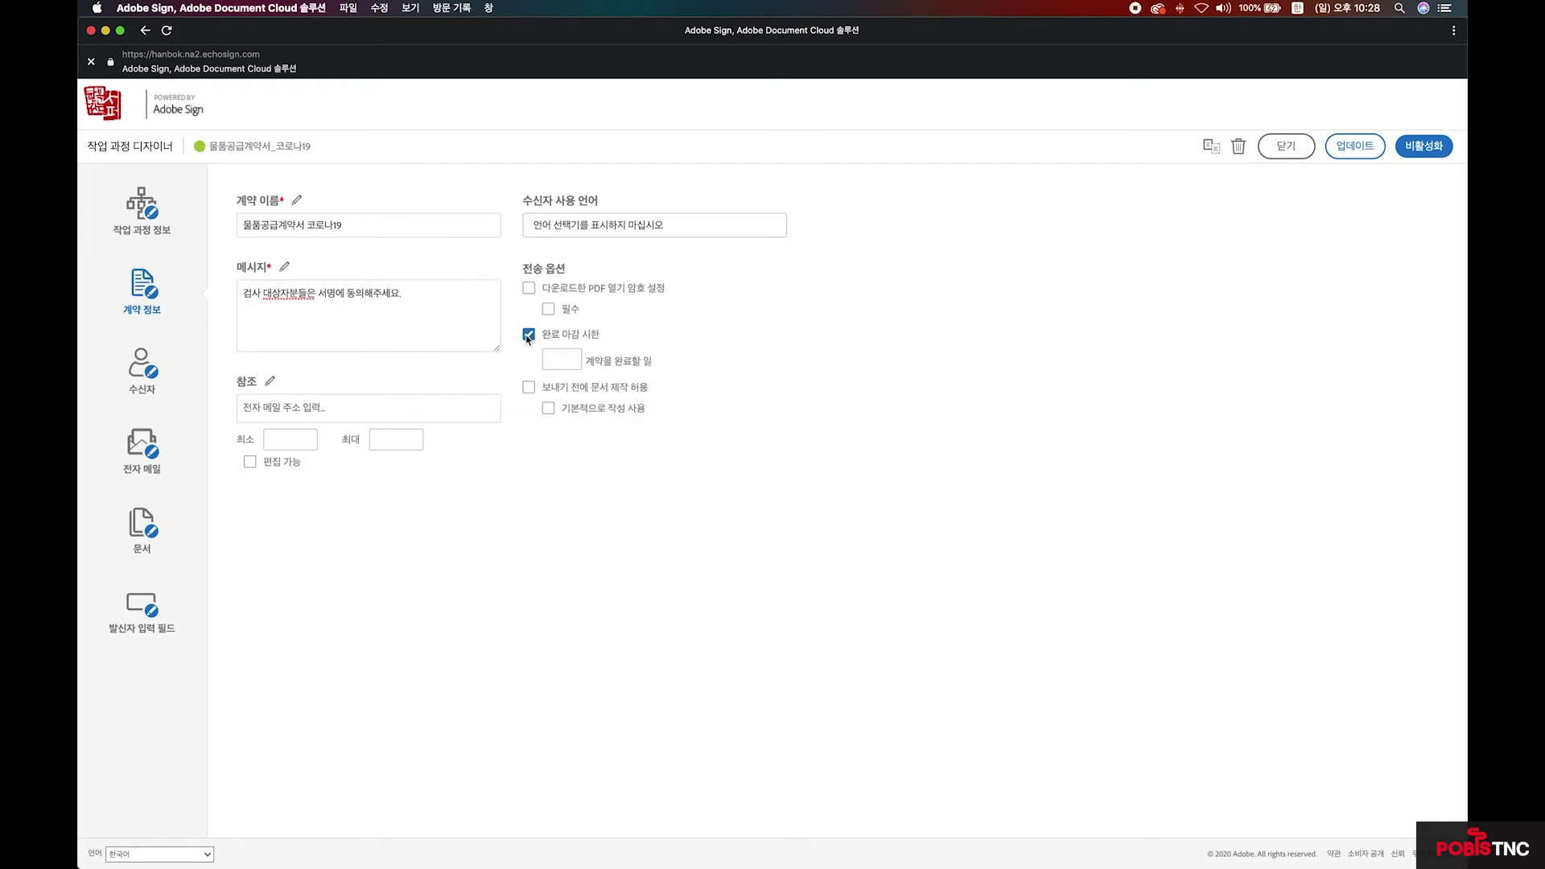
{"action": "left_click", "coordinate": [529, 334]}
Leave the CC field empty and update the workflow with the new agreement information.
{"action": "left_click", "coordinate": [309, 412]}
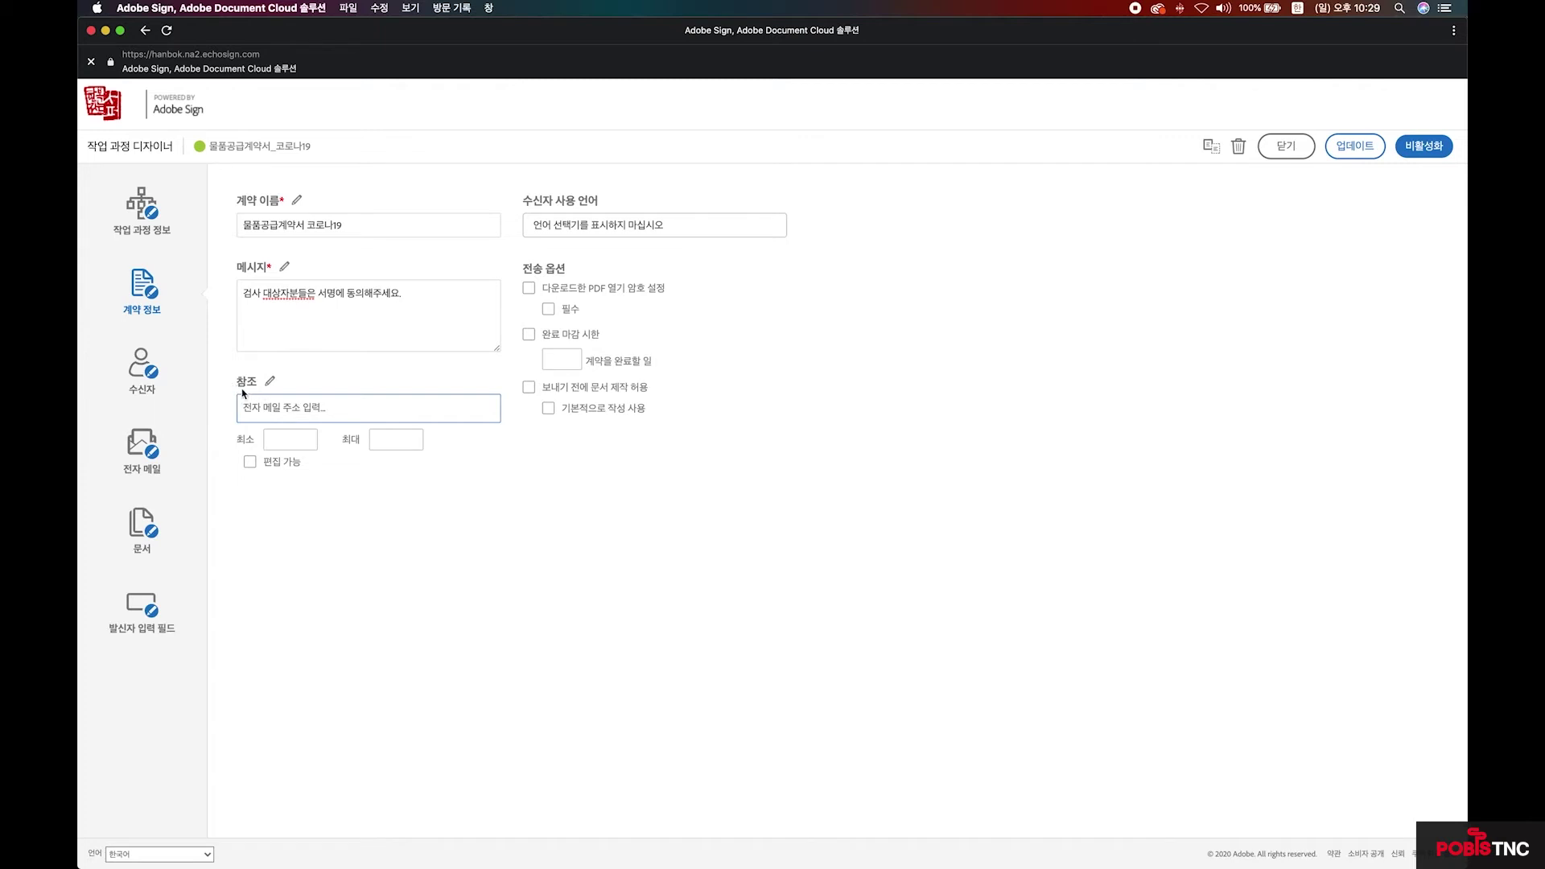
{"action": "left_click", "coordinate": [1364, 151]}
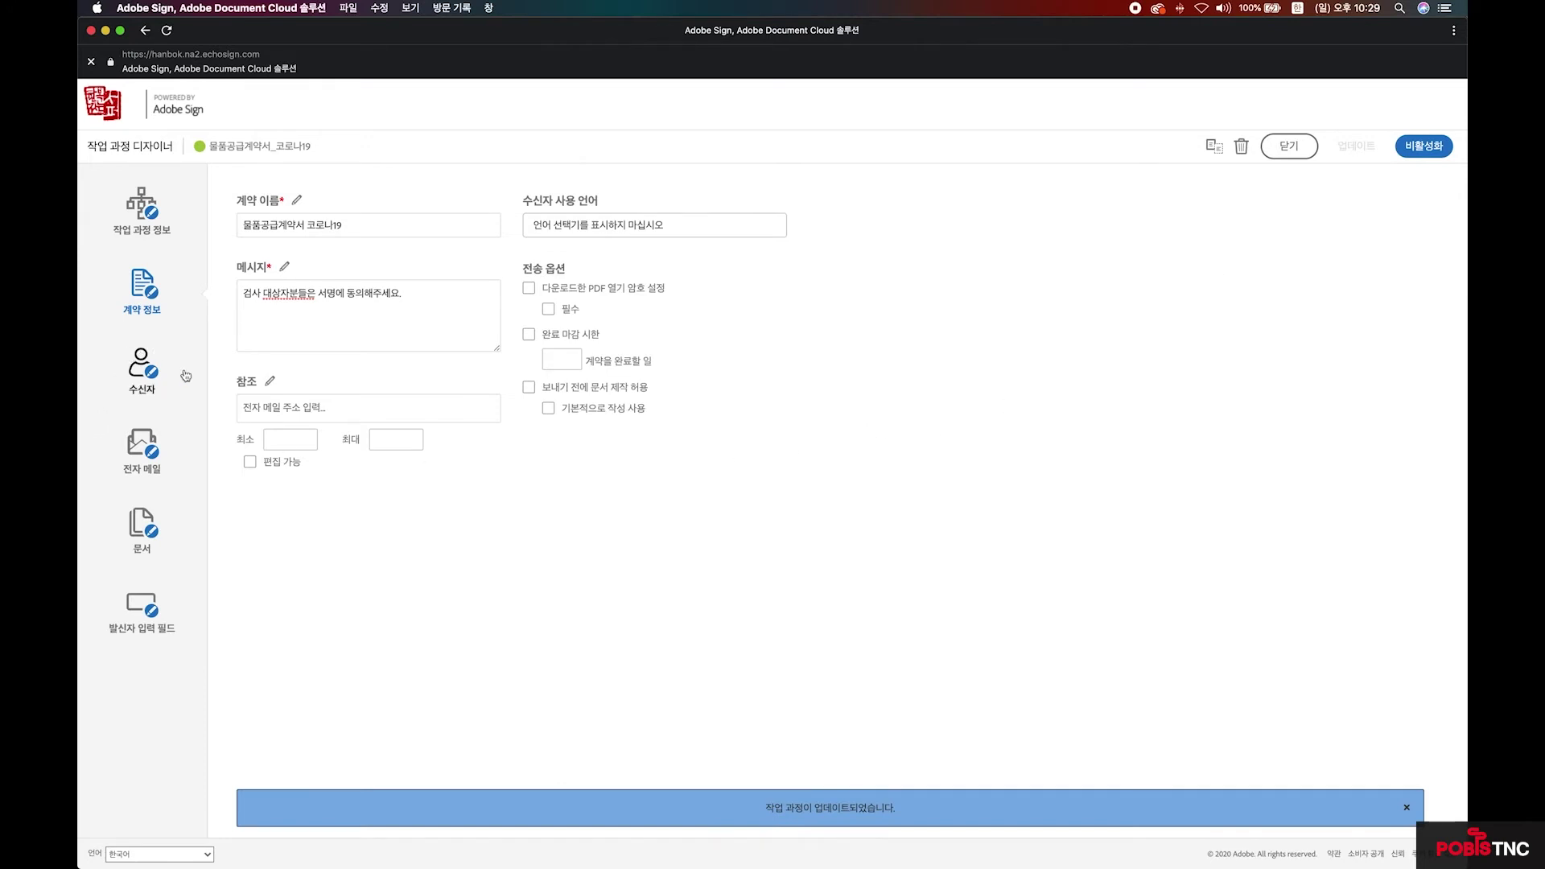
Add another signer below the existing one in the recipient routing, switching its recipient group option on and off.
{"action": "left_click", "coordinate": [150, 376]}
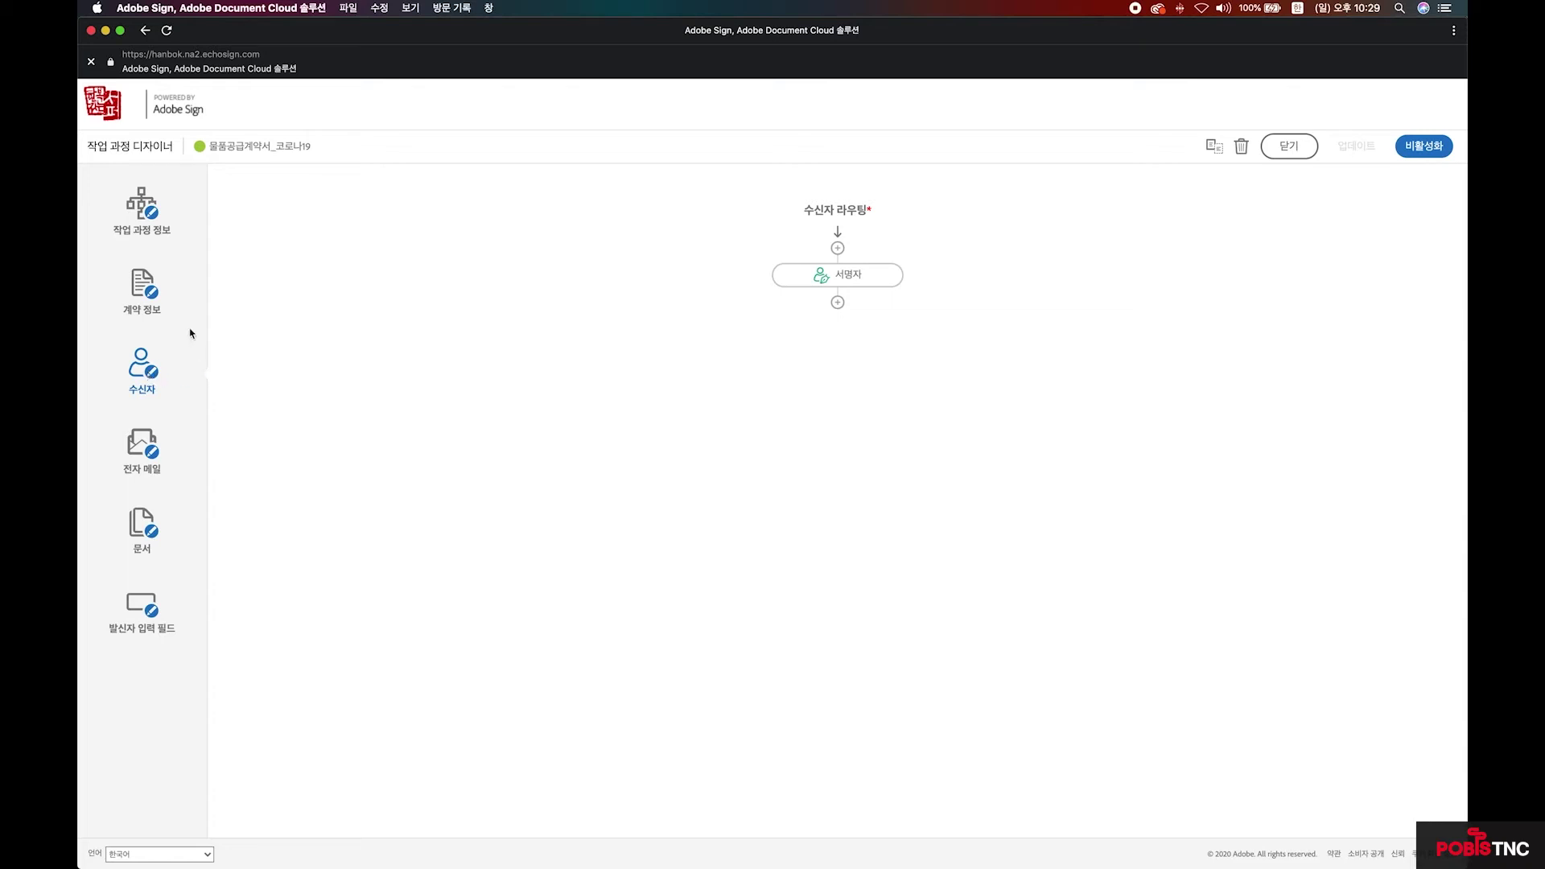
{"action": "left_click", "coordinate": [851, 277]}
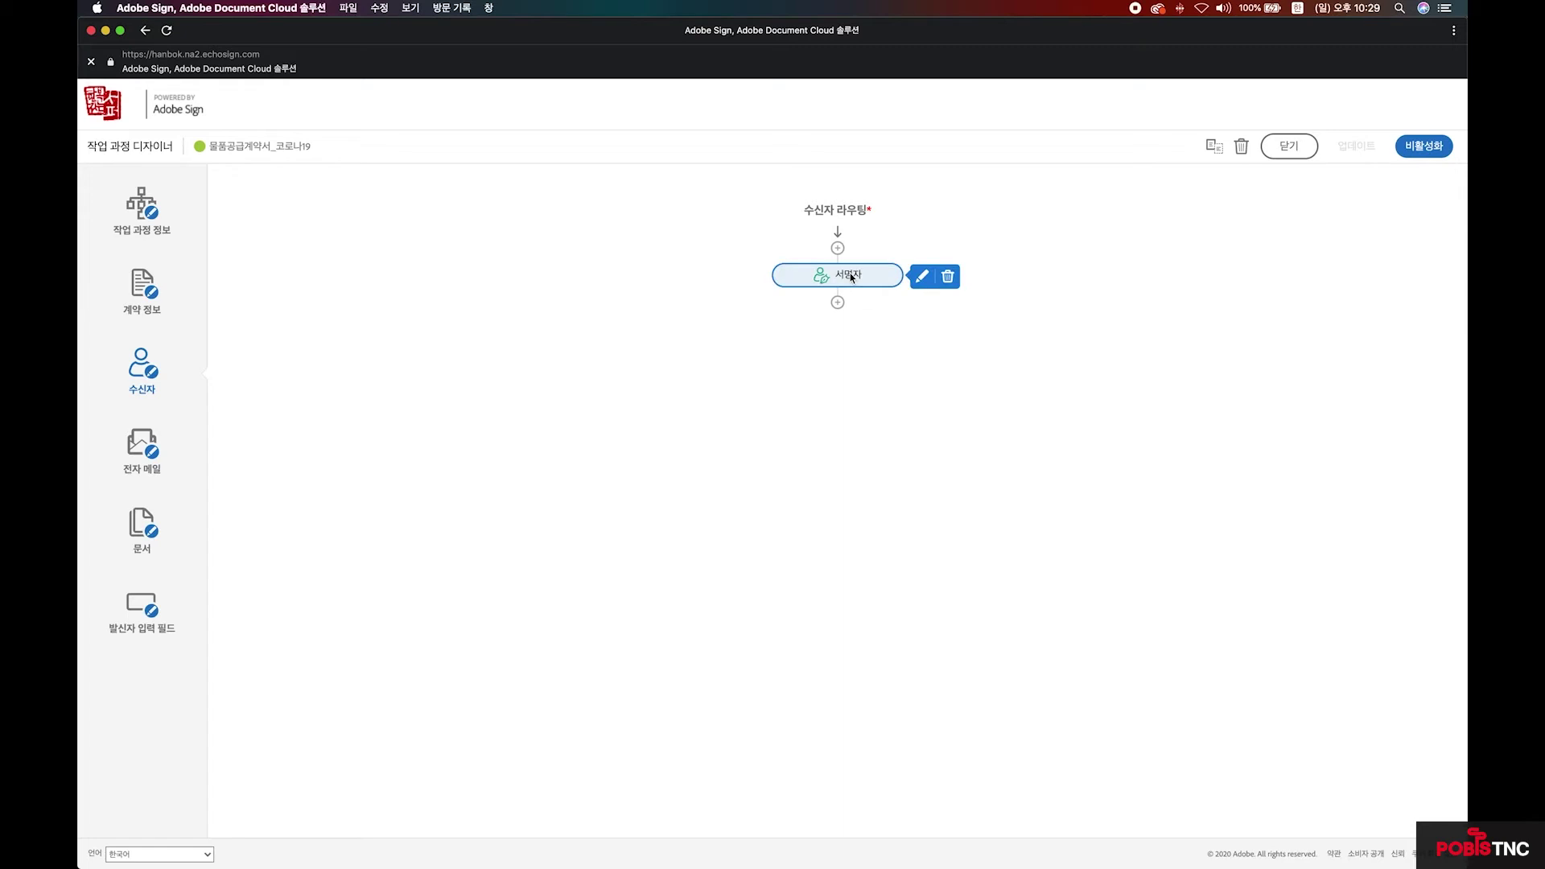
{"action": "left_click", "coordinate": [838, 303]}
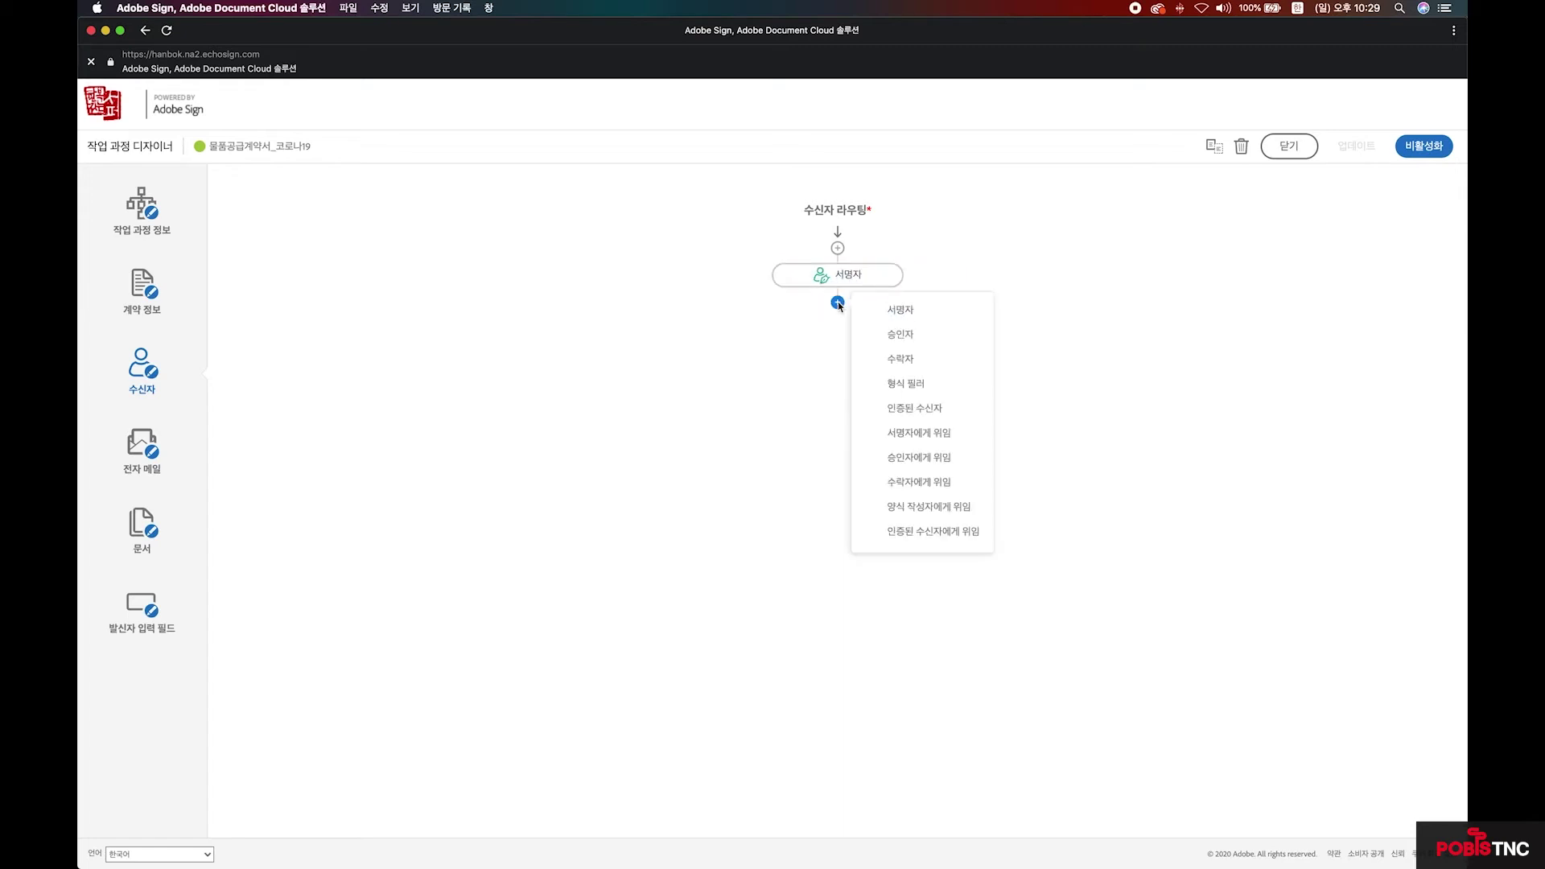
{"action": "left_click", "coordinate": [928, 314]}
{"action": "left_click", "coordinate": [1022, 372]}
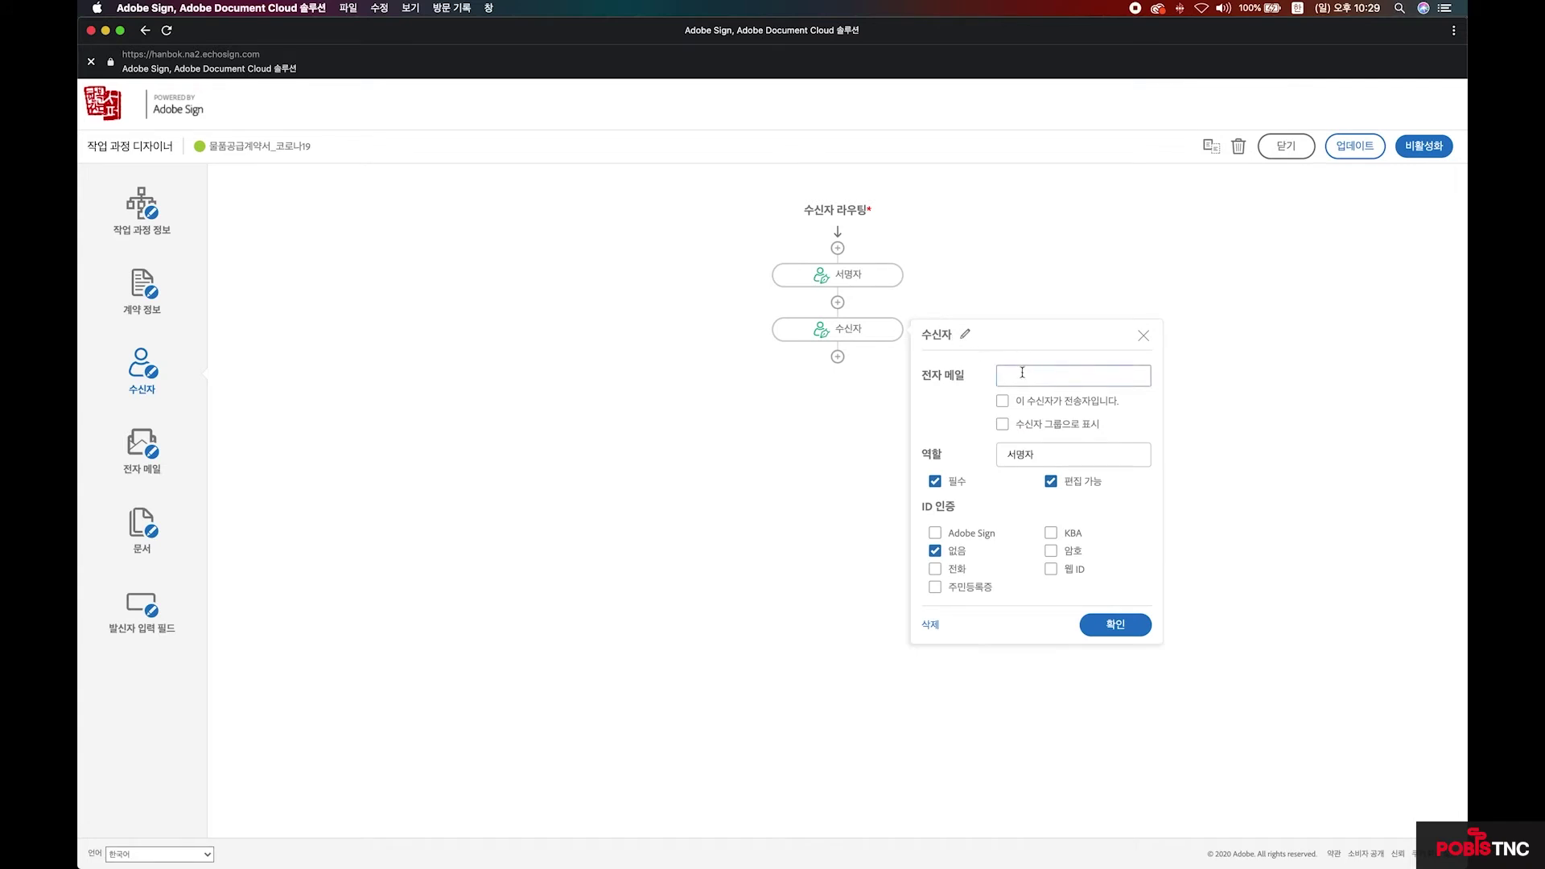
{"action": "left_click", "coordinate": [1007, 425]}
{"action": "left_click", "coordinate": [1006, 426]}
Add a third signer to the recipient routing and insert a parallel branch between the second and third signers.
{"action": "left_click", "coordinate": [837, 357]}
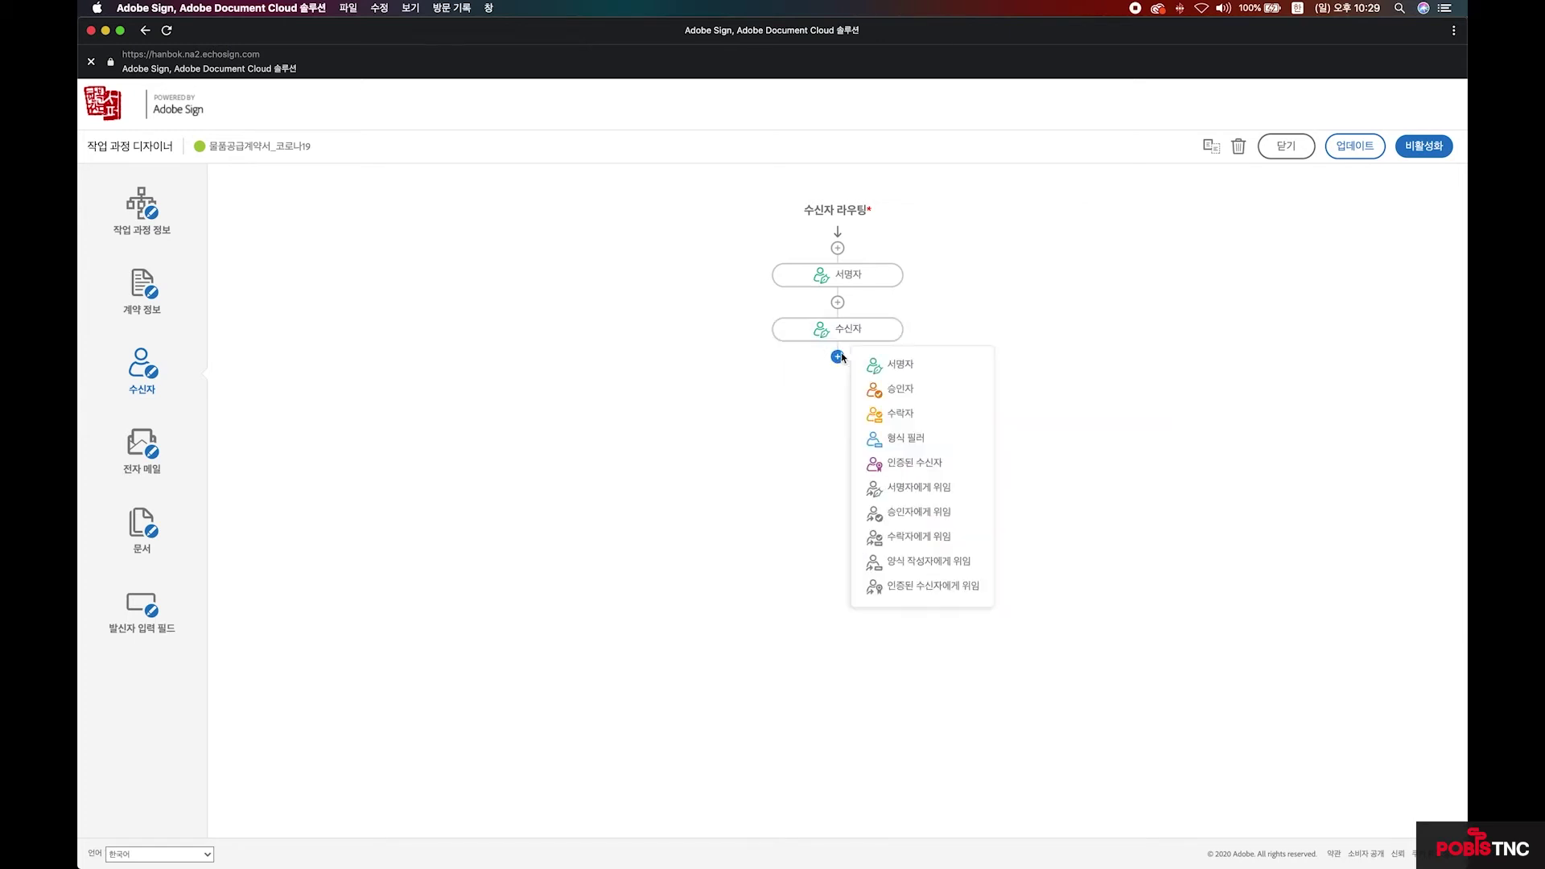
{"action": "left_click", "coordinate": [914, 367]}
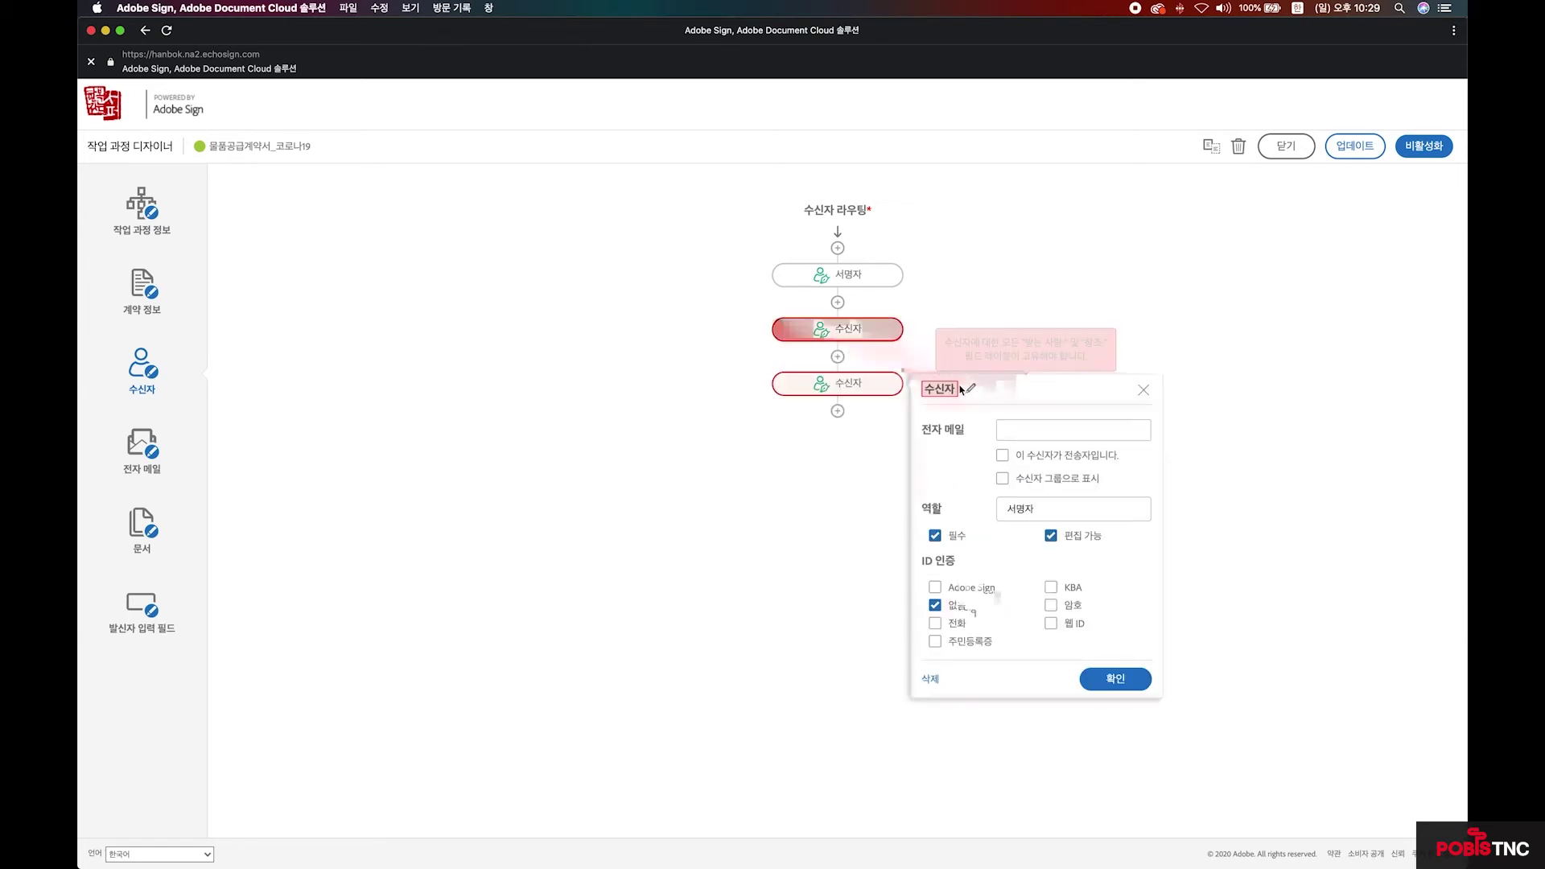
{"action": "left_click", "coordinate": [839, 356]}
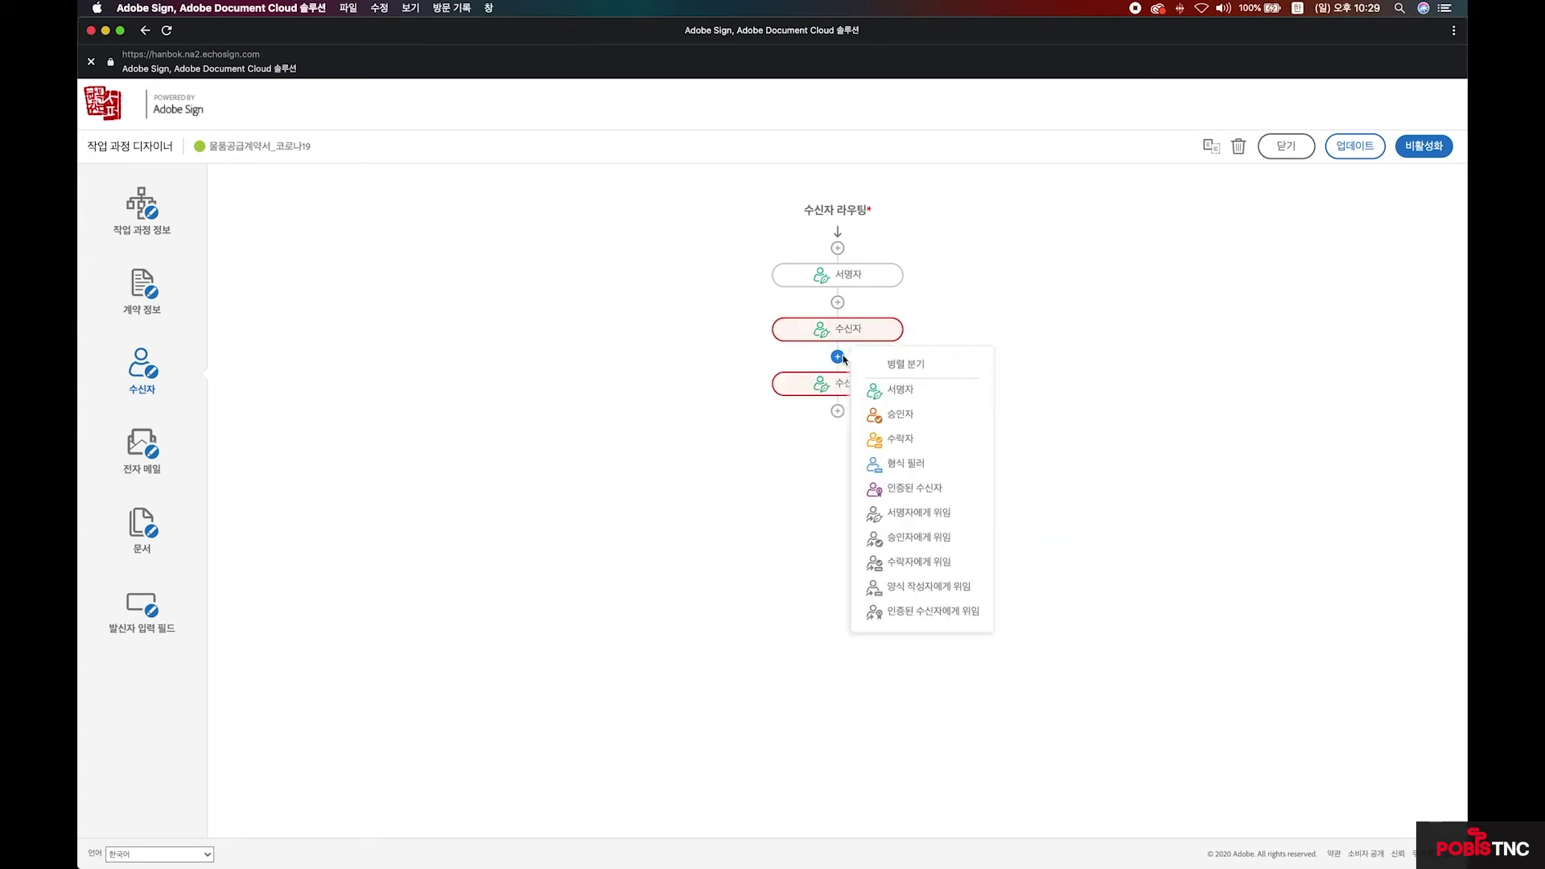
{"action": "left_click", "coordinate": [921, 367]}
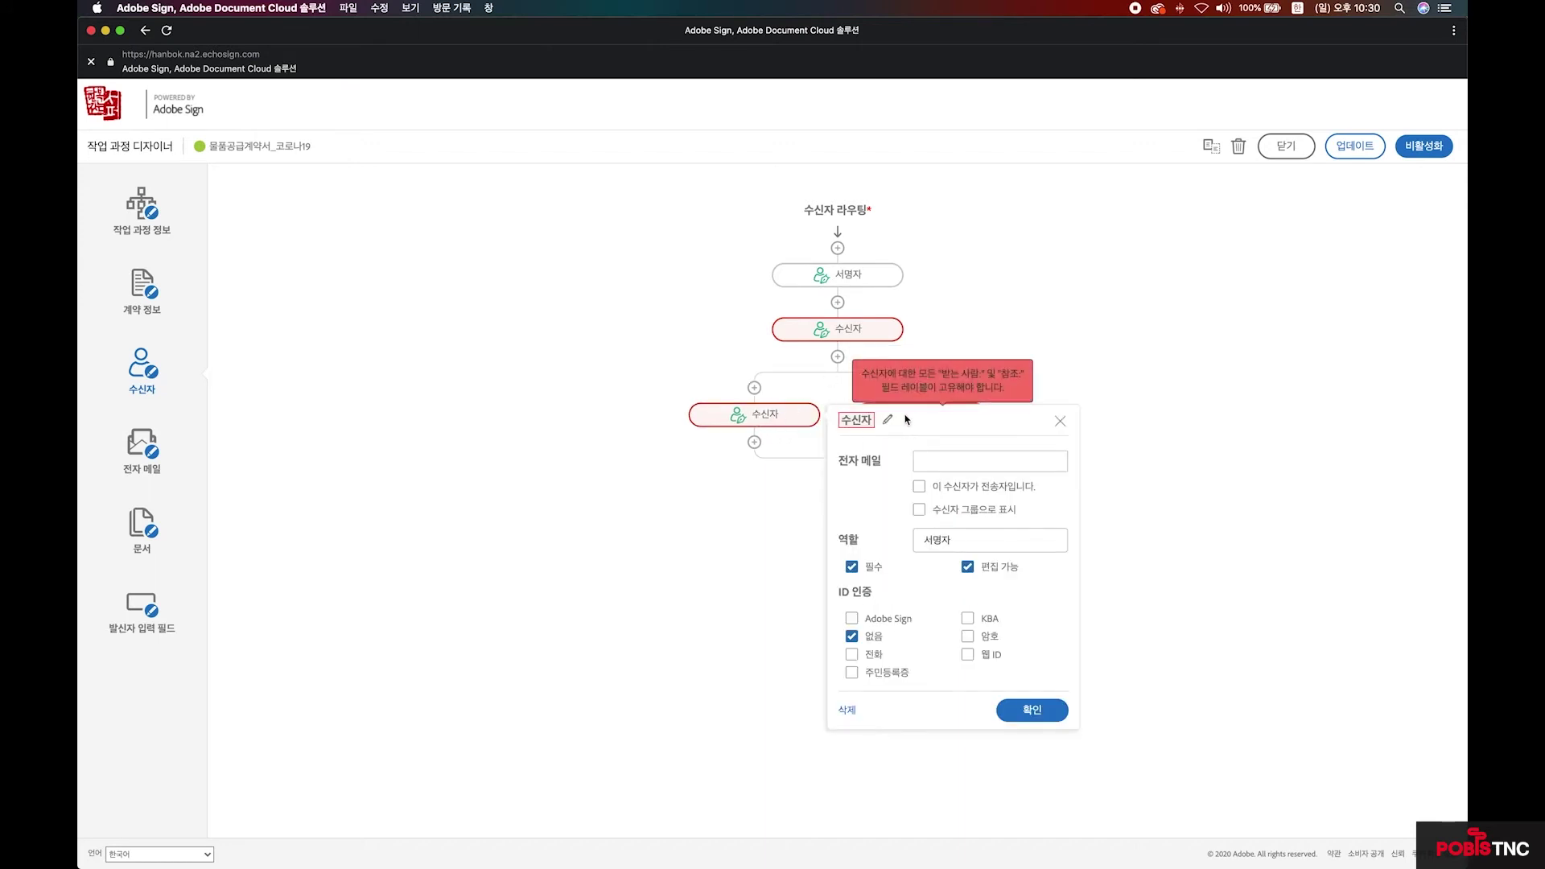
{"action": "mouse_move", "coordinate": [872, 420]}
{"action": "left_click", "coordinate": [1060, 420]}
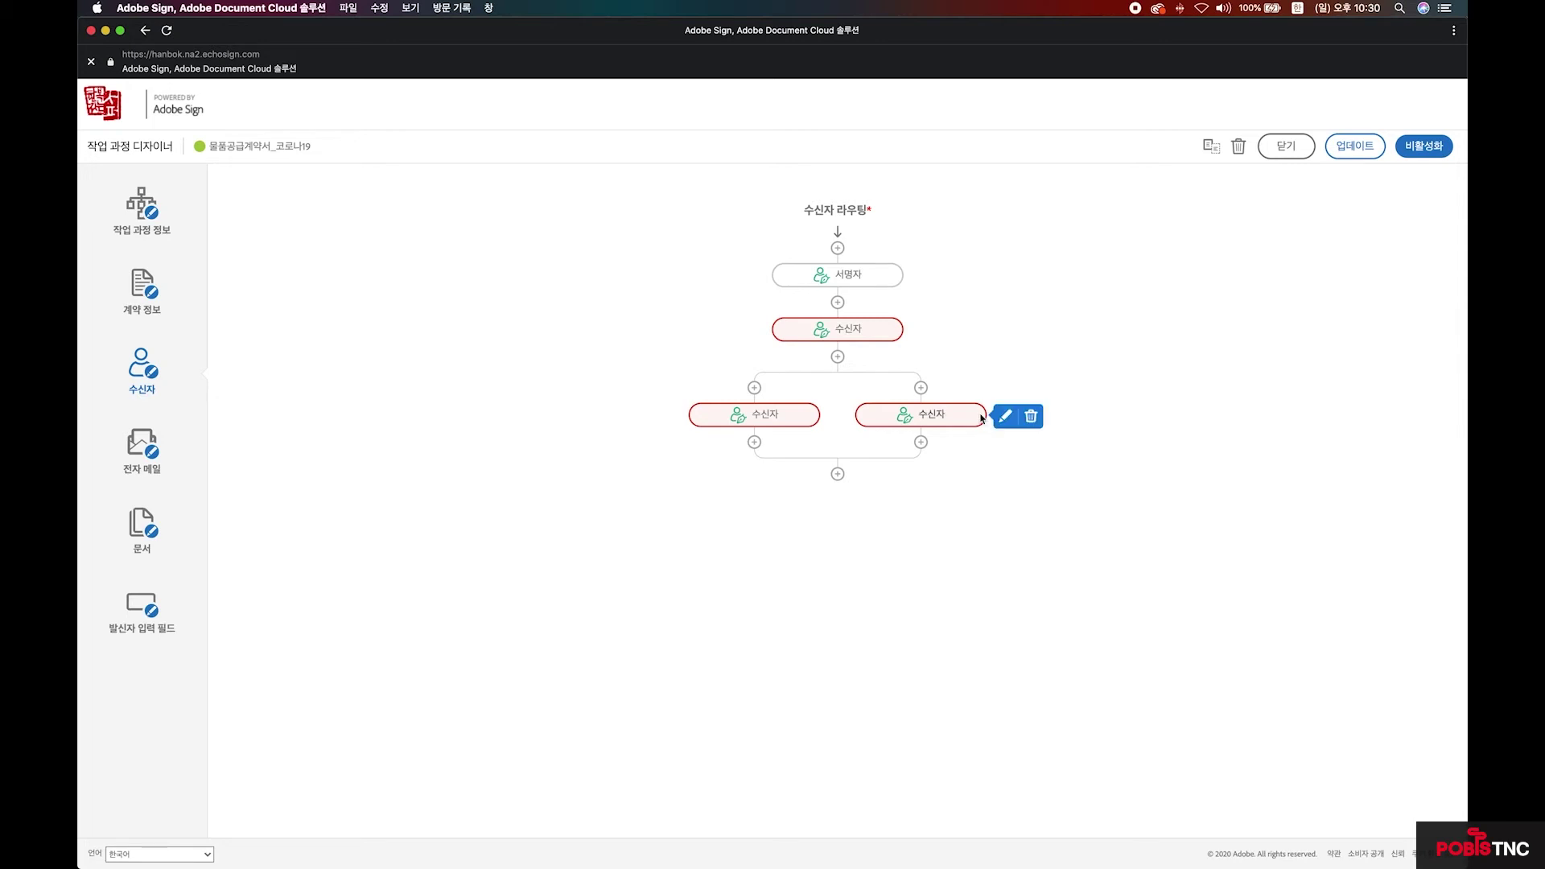
Add one more signer below the recipient in the right-hand parallel branch.
{"action": "left_click", "coordinate": [920, 442]}
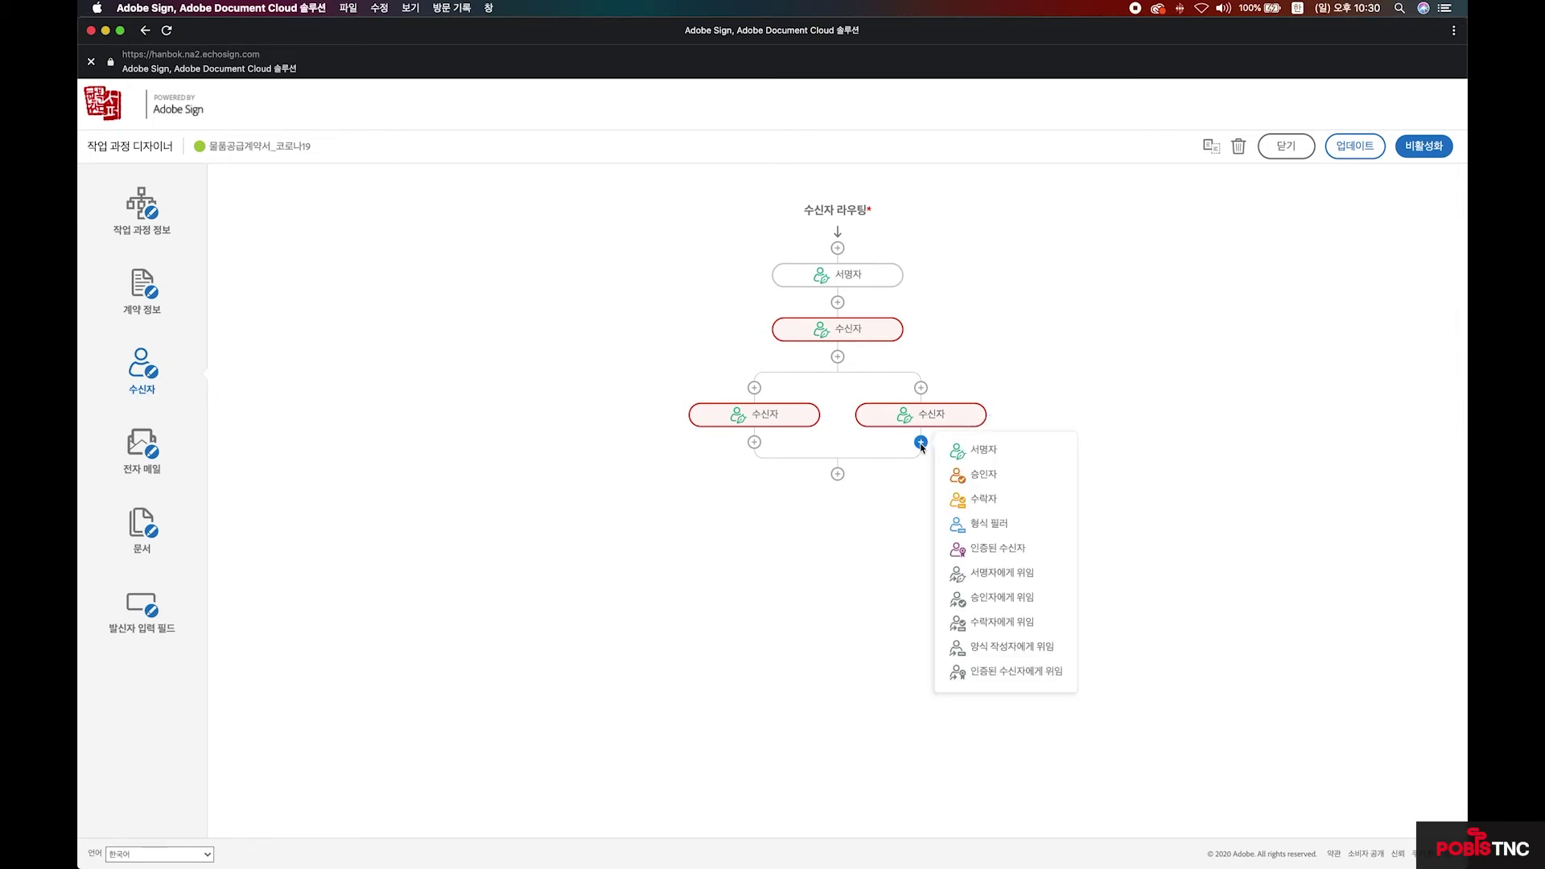
{"action": "left_click", "coordinate": [965, 452]}
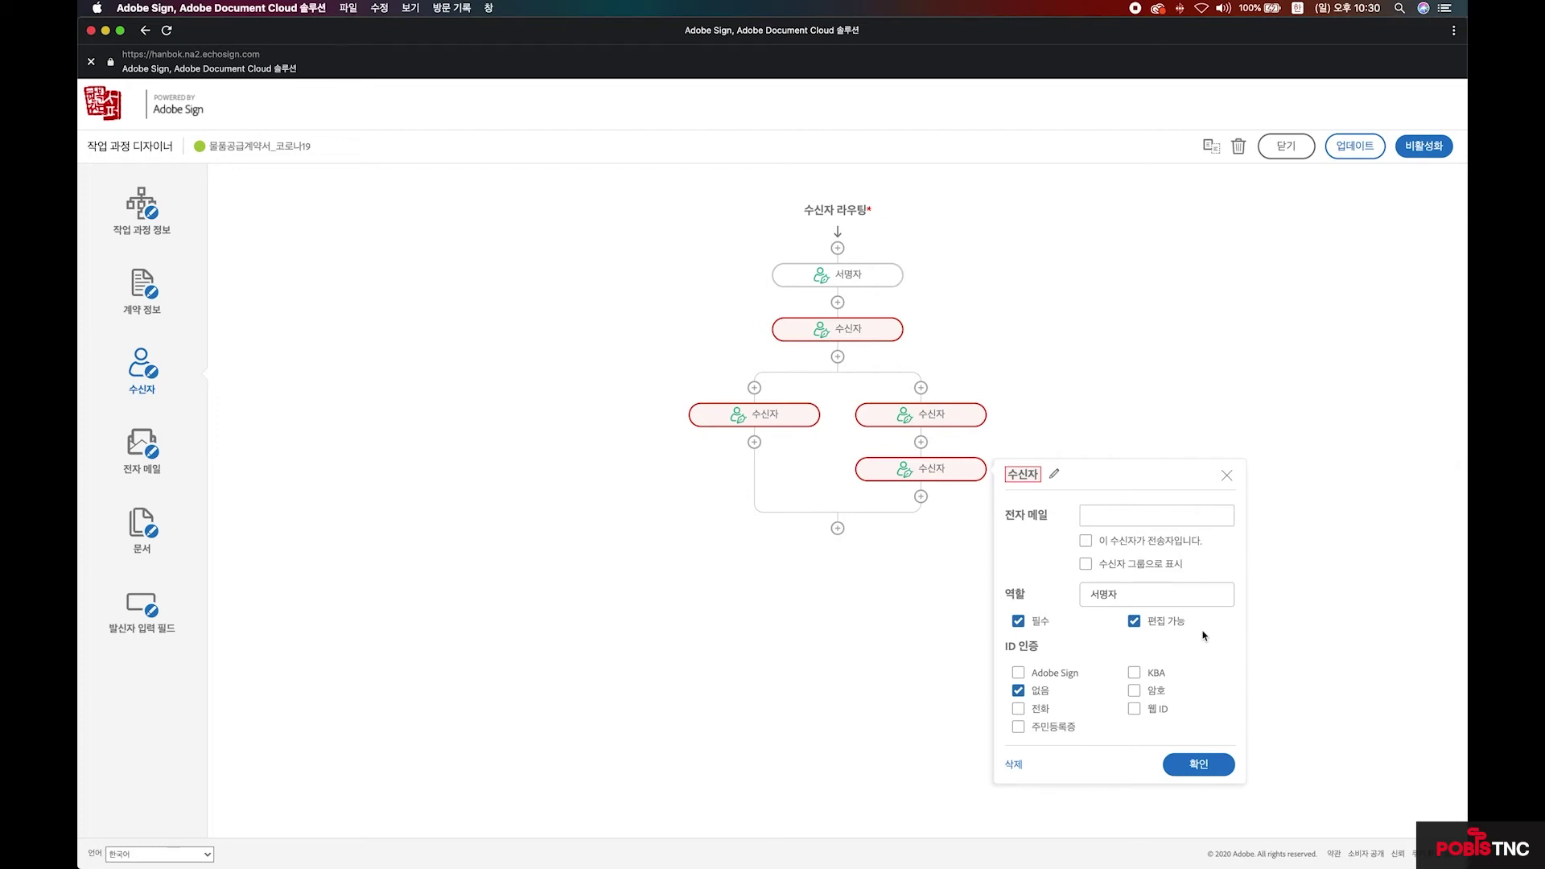
{"action": "scroll", "coordinate": [1090, 609], "scroll_direction": "down", "scroll_amount": 3}
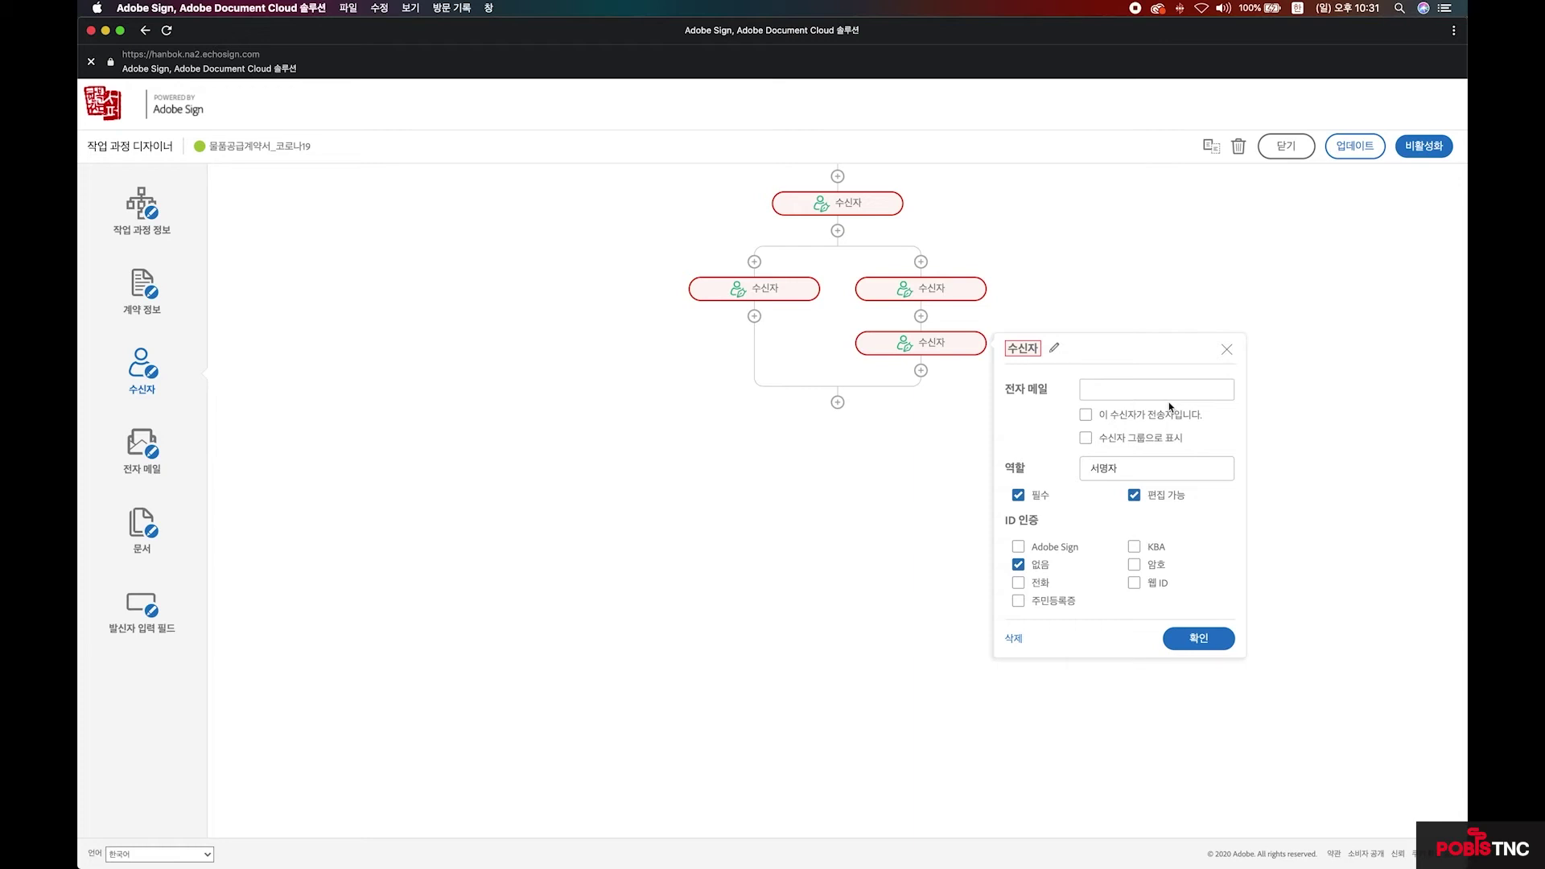
Try to update the workflow, removing the empty sender input field before trying again.
{"action": "left_click", "coordinate": [1350, 148]}
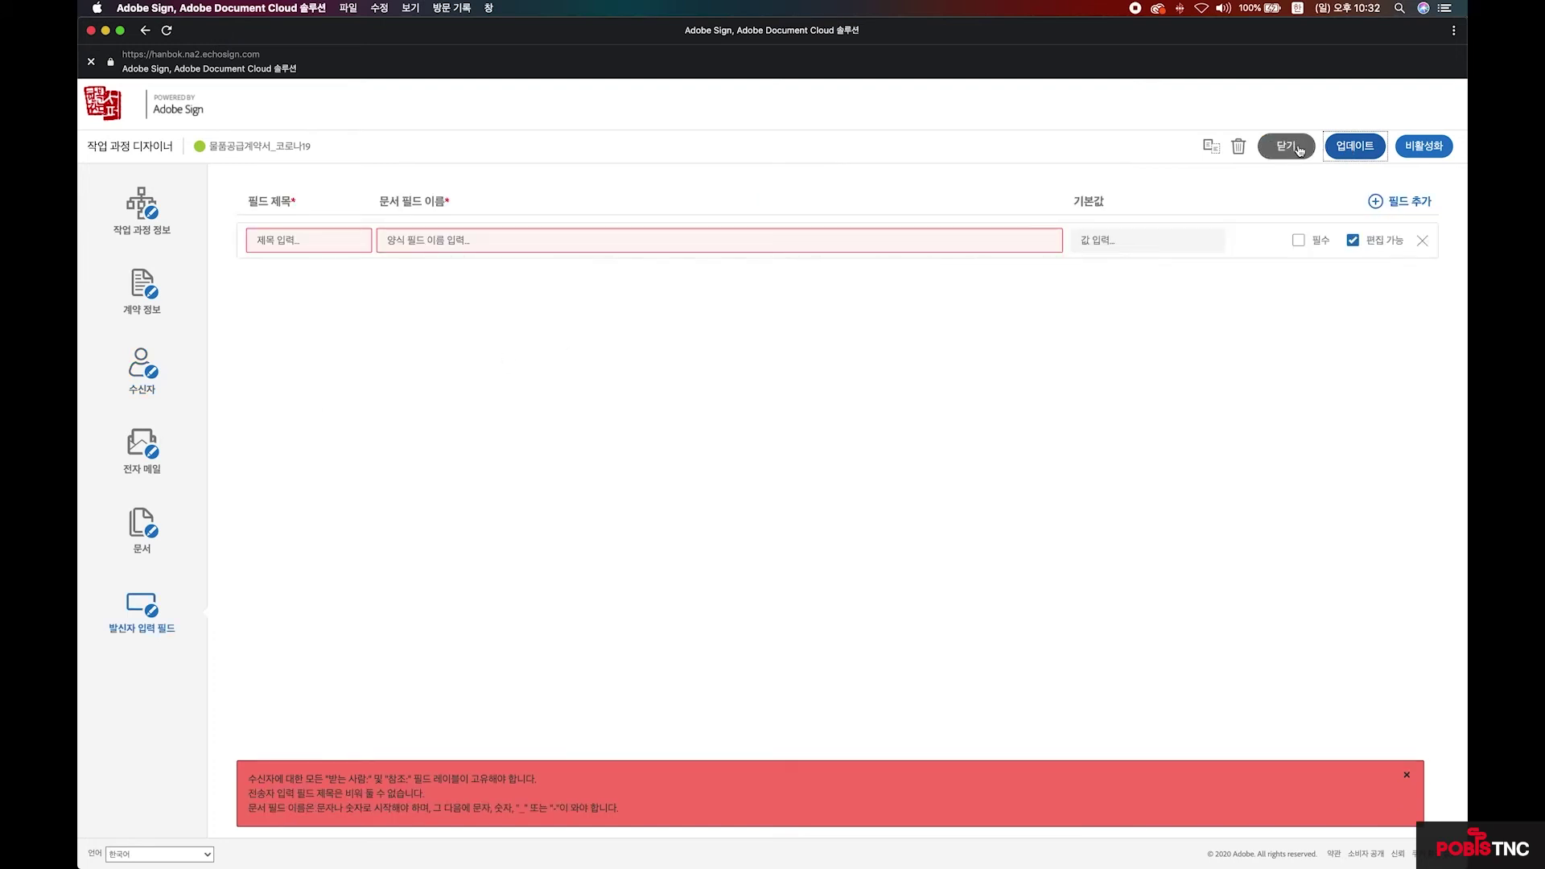
{"action": "left_click", "coordinate": [1422, 240]}
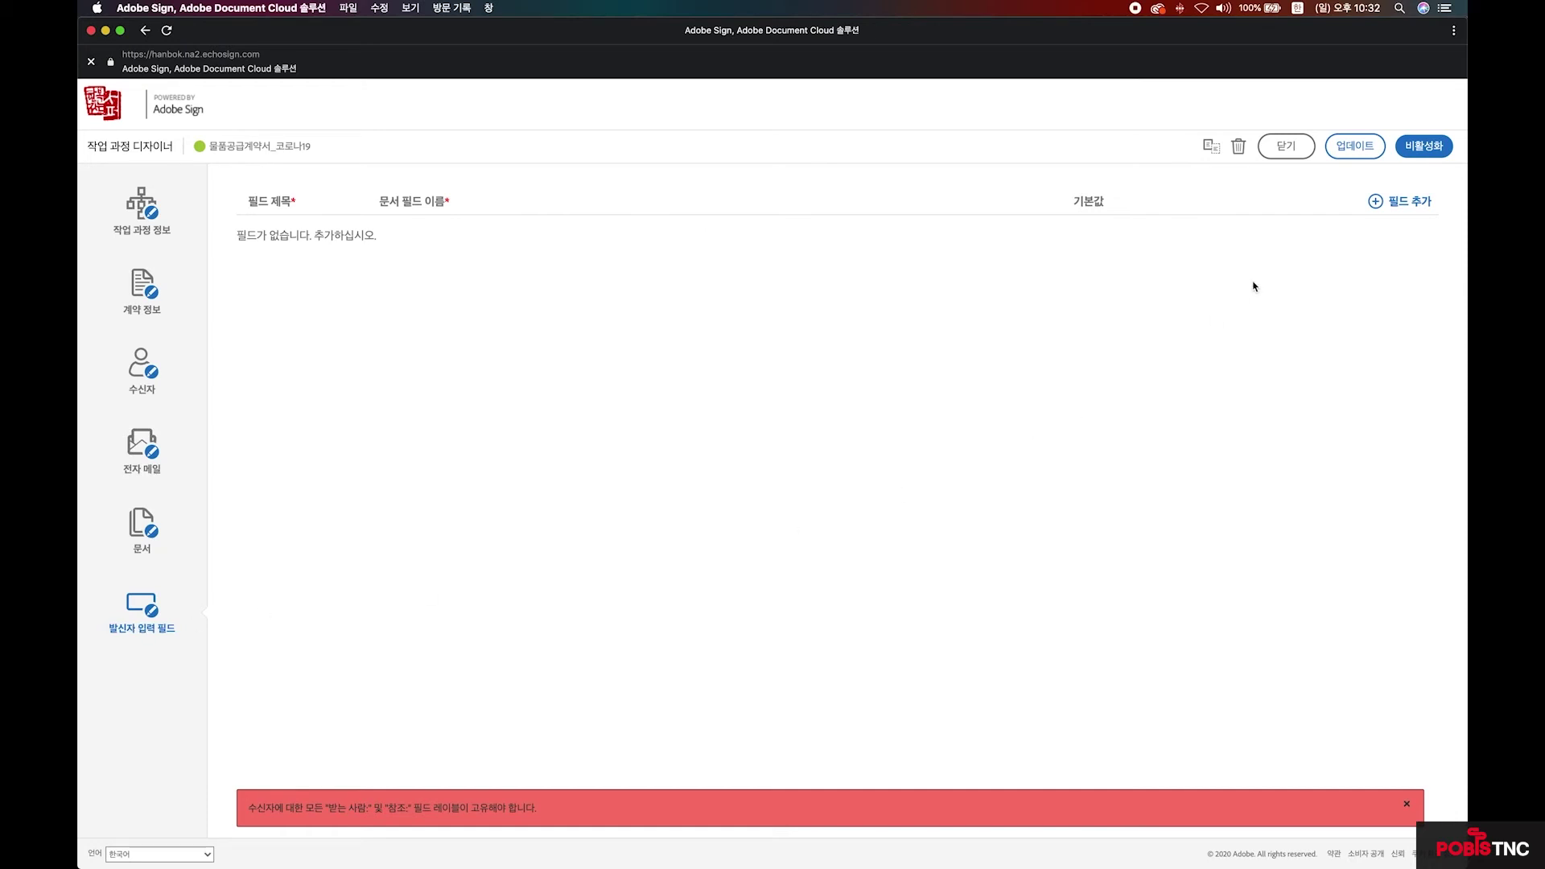
{"action": "left_click", "coordinate": [1341, 144]}
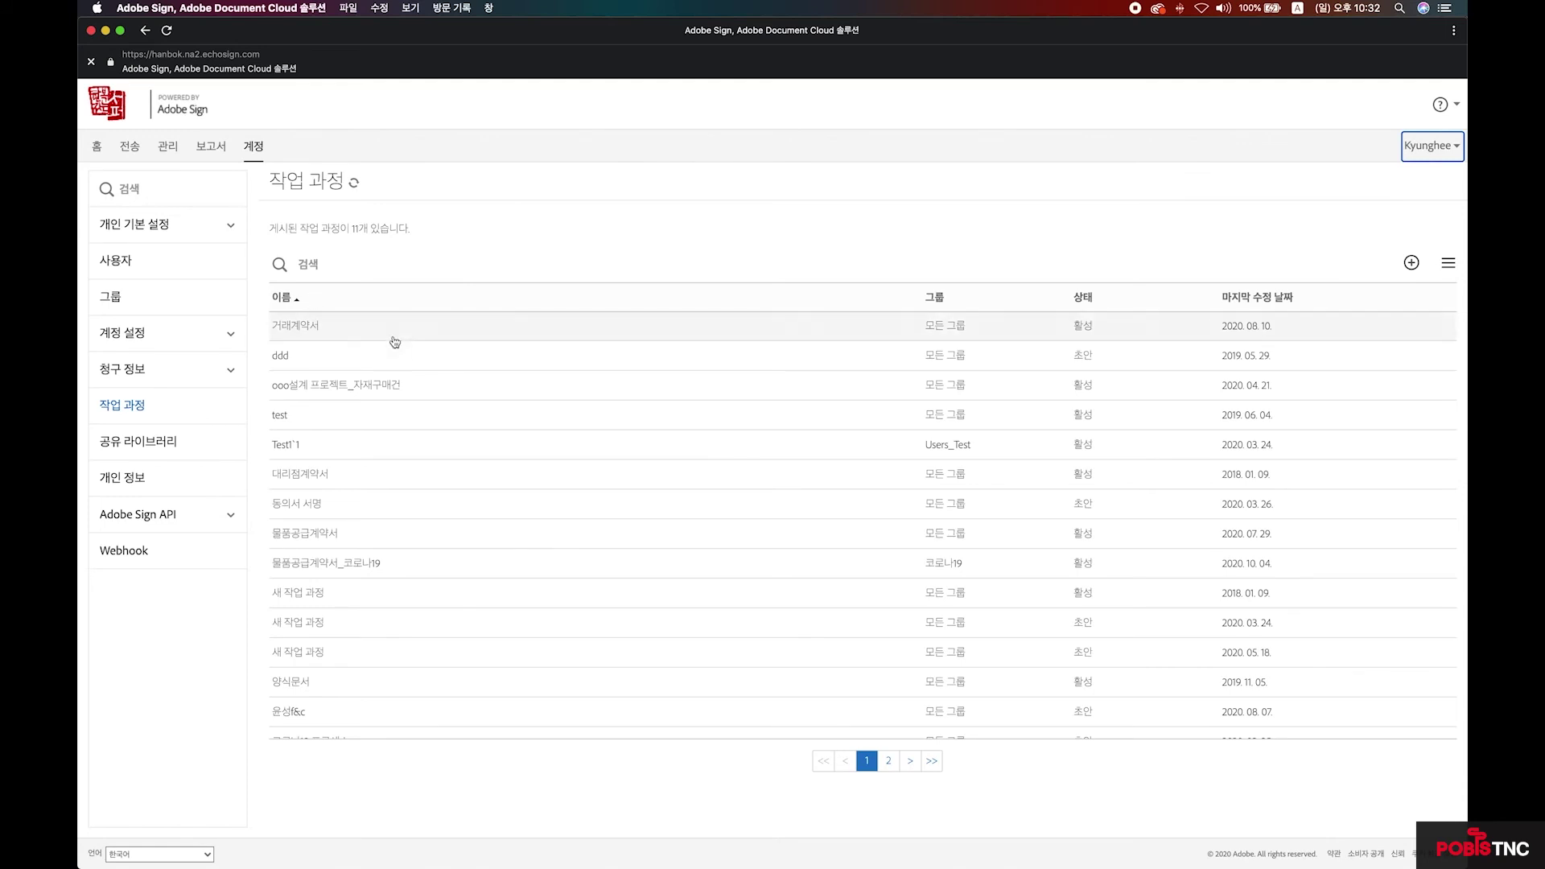
Open the existing 거래계약서 workflow, review its recipient routing and close it.
{"action": "left_click", "coordinate": [318, 328]}
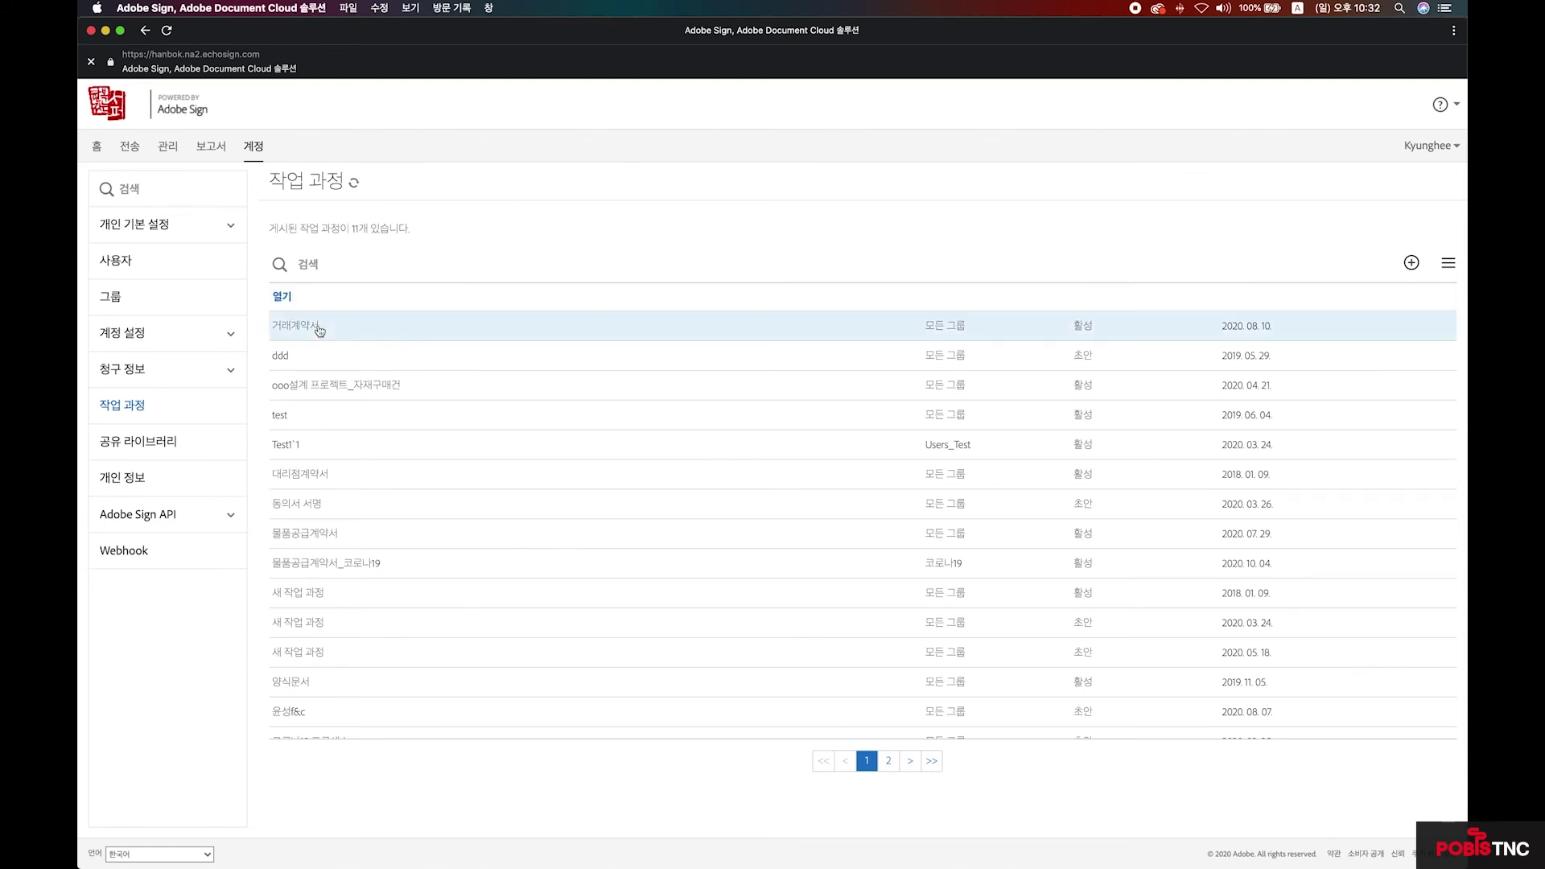
{"action": "double_click", "coordinate": [298, 327]}
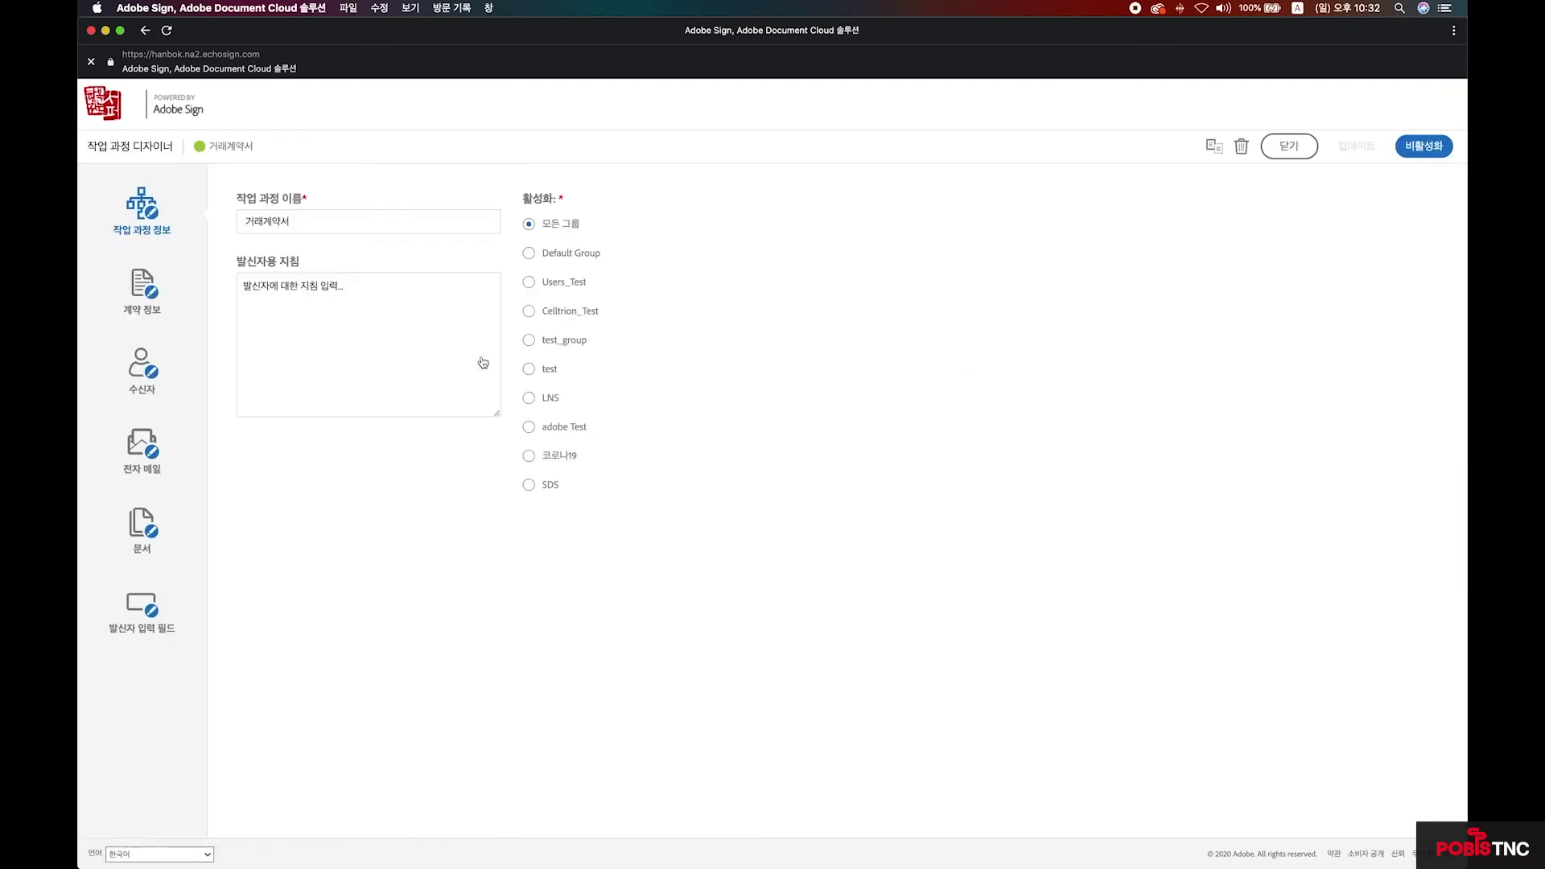
{"action": "left_click", "coordinate": [142, 359]}
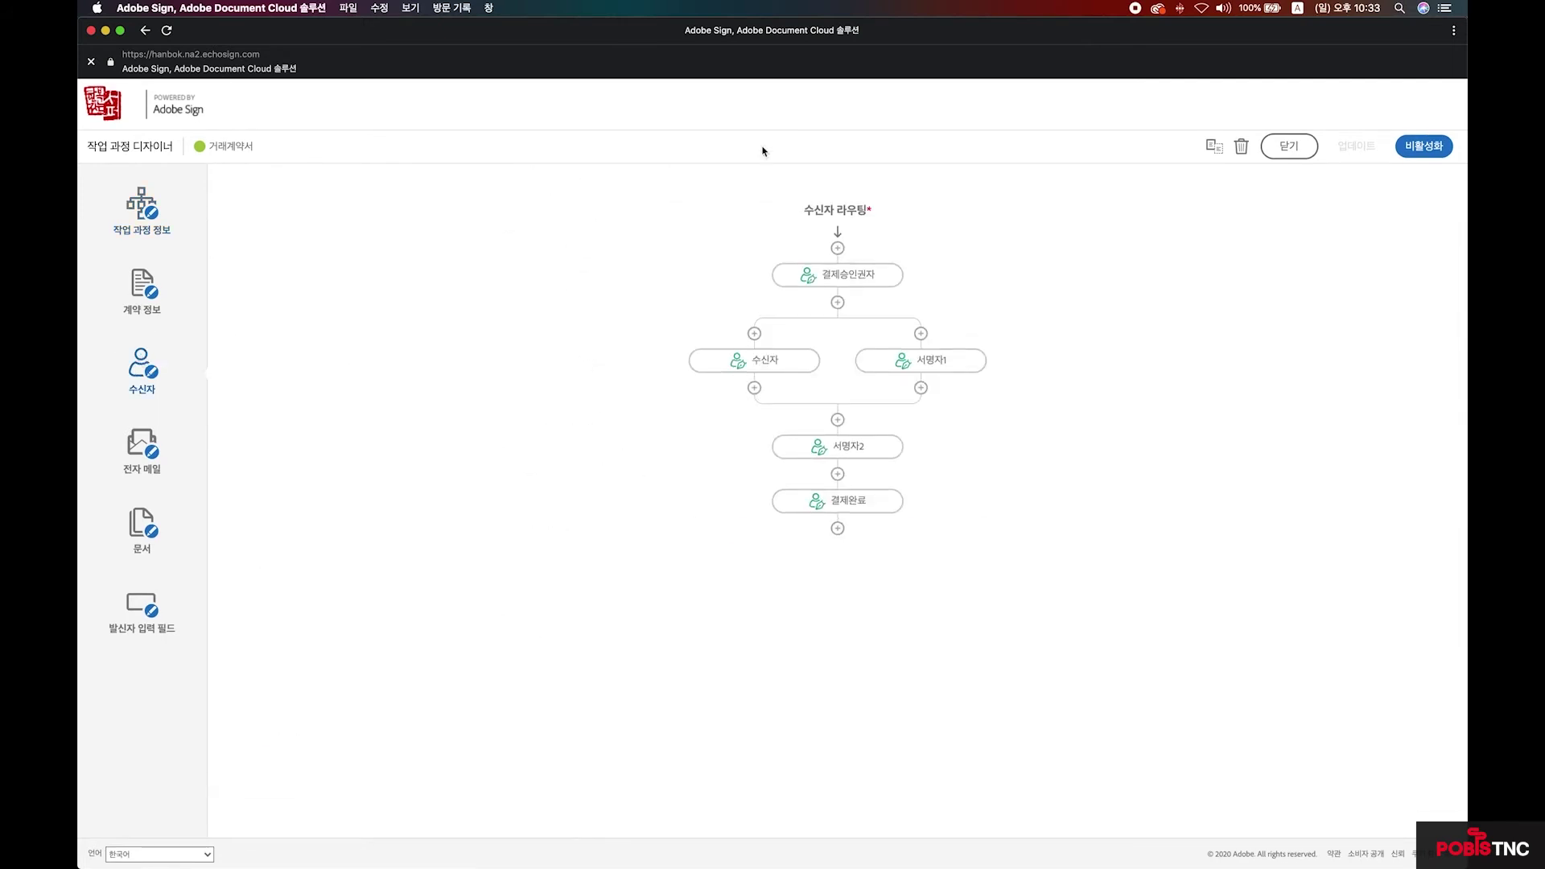
{"action": "left_click", "coordinate": [1275, 148]}
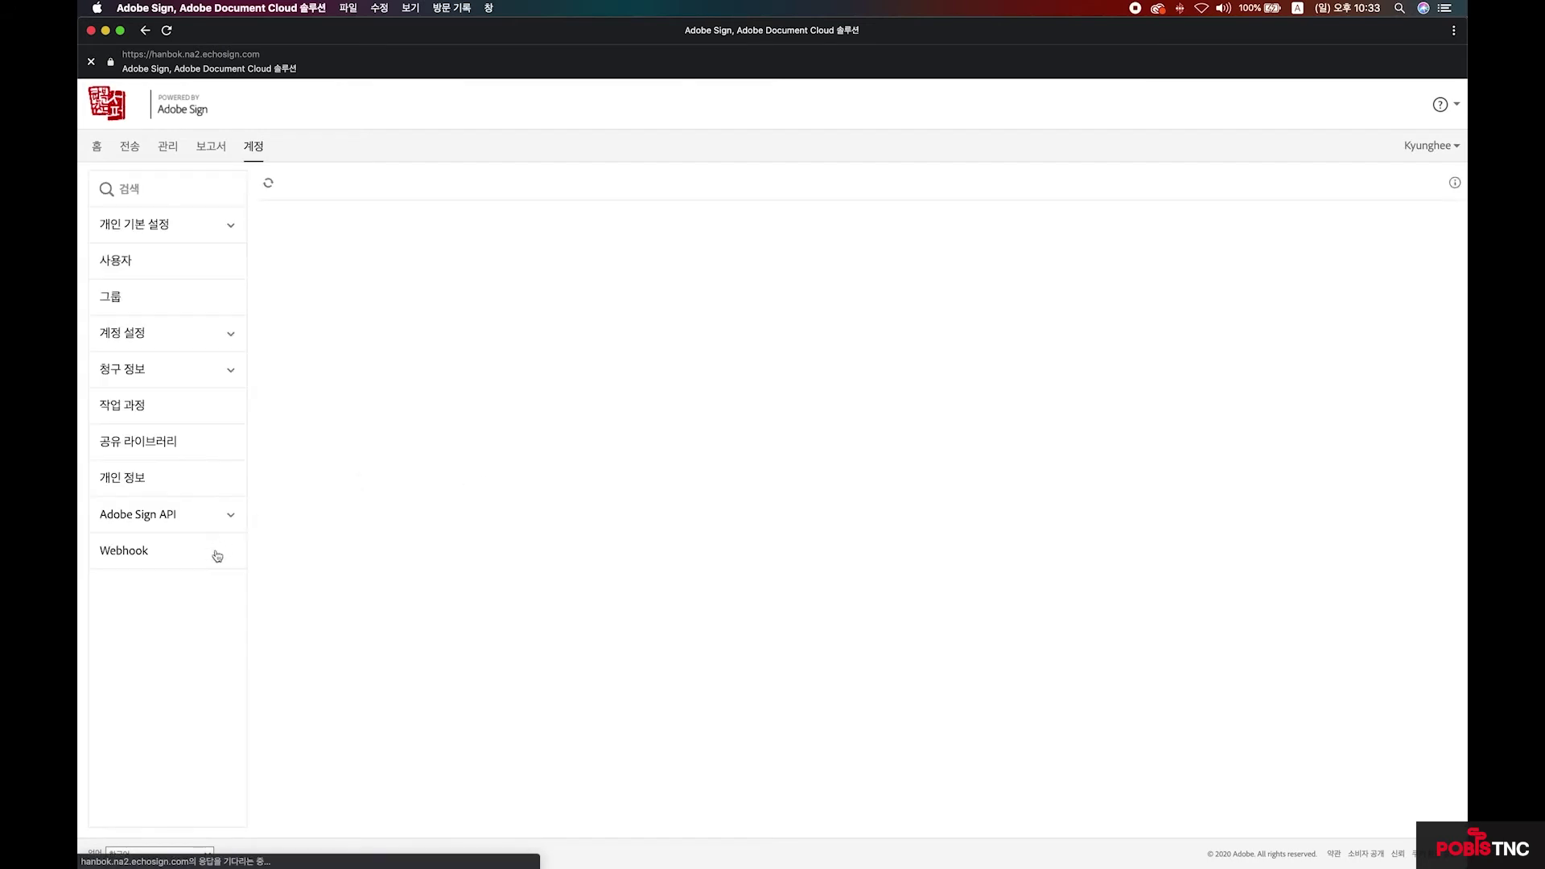
Open the 물품공급계약서 workflow for all groups, review its recipient routing and roles, and close it.
{"action": "double_click", "coordinate": [314, 533]}
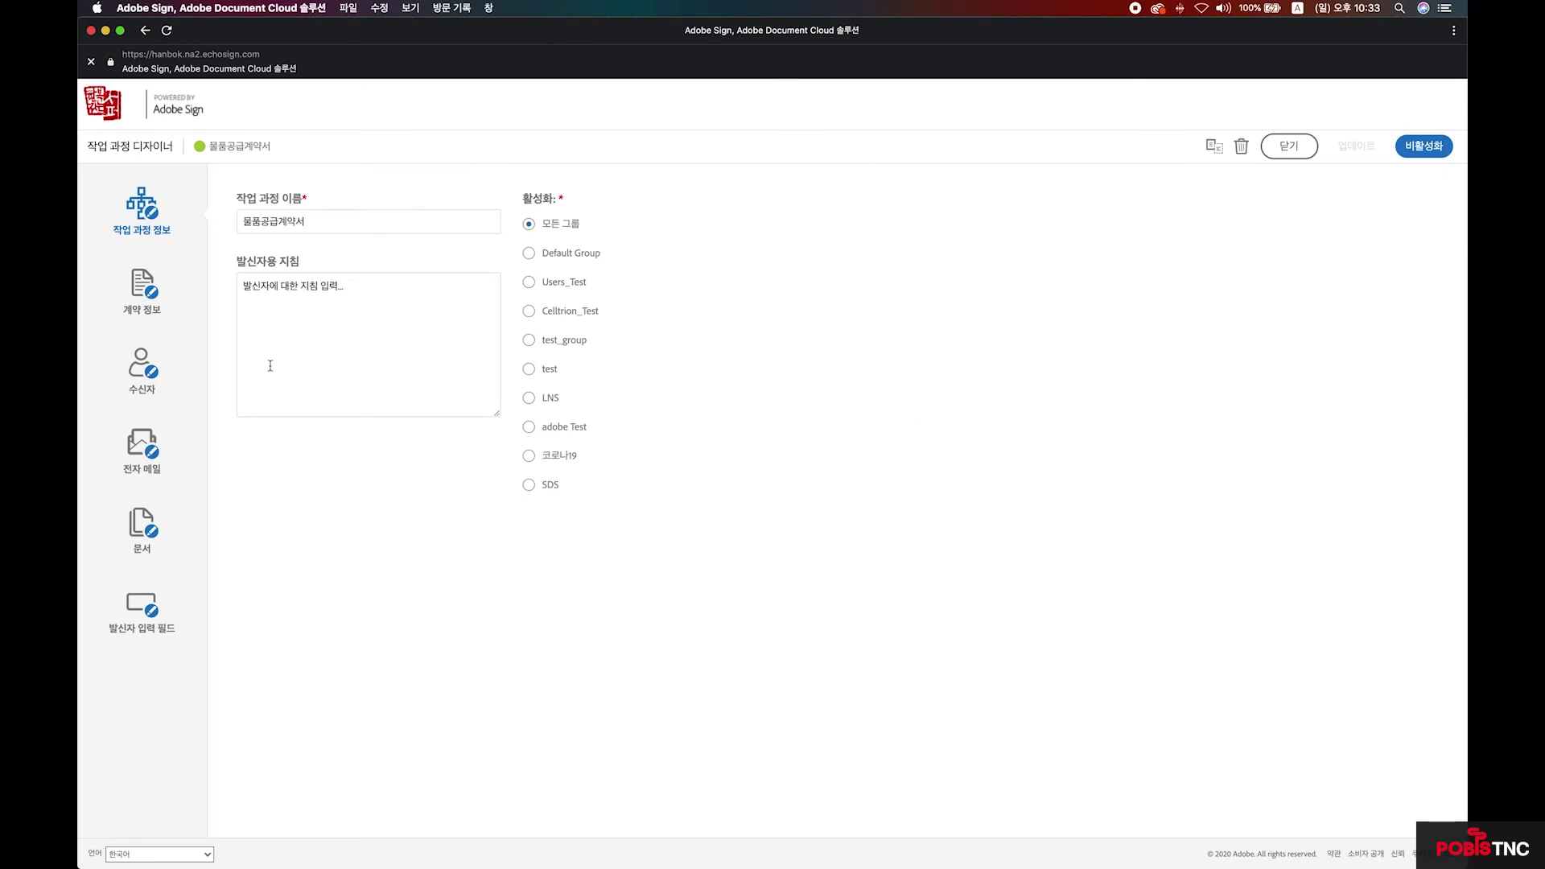
{"action": "left_click", "coordinate": [138, 370]}
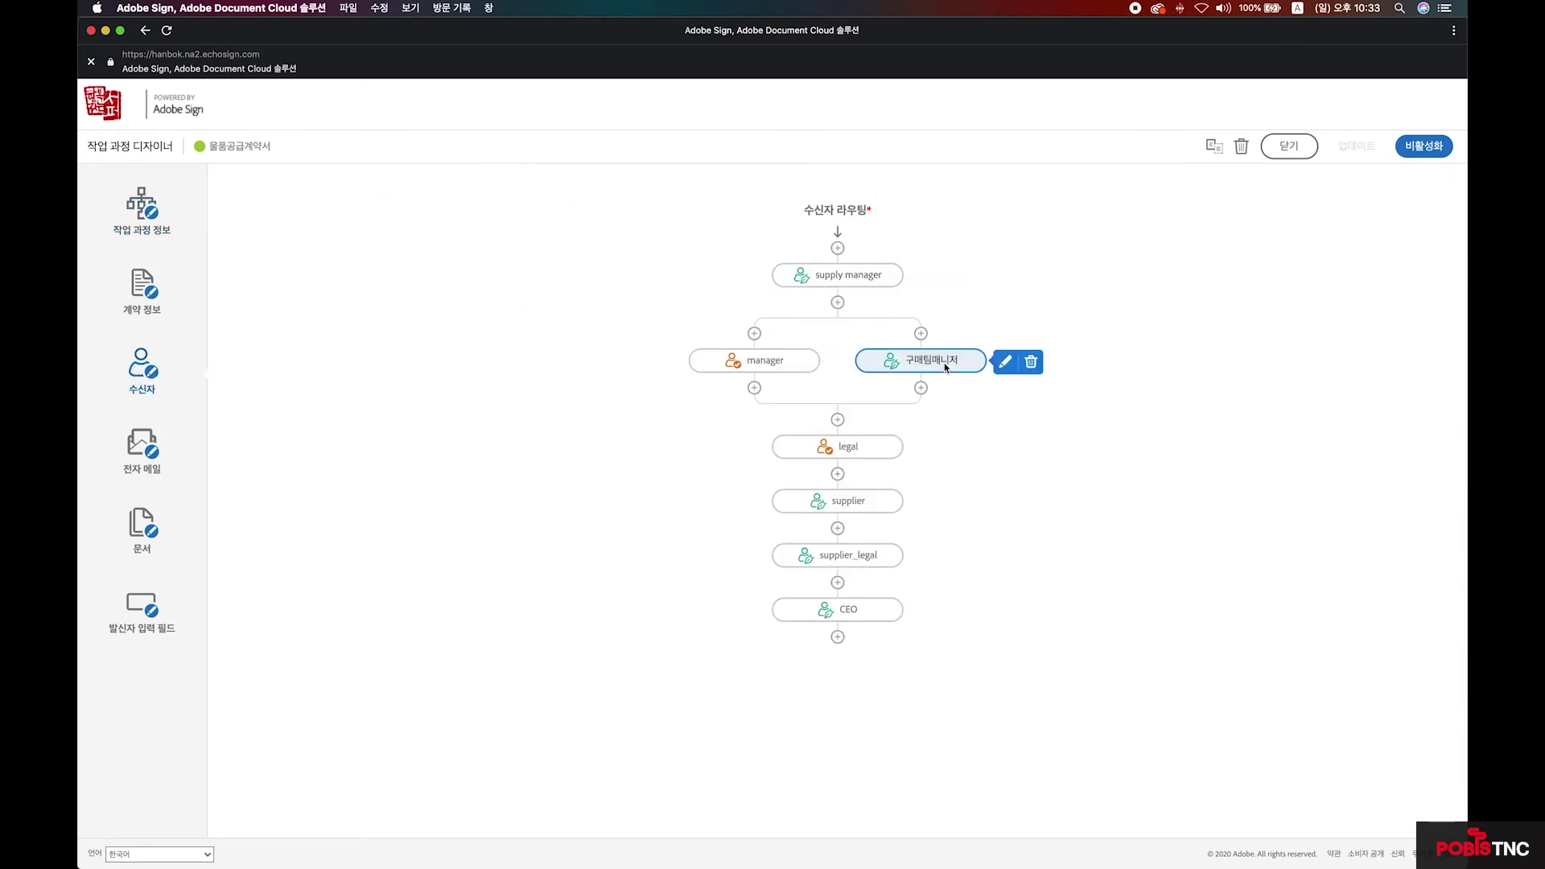
{"action": "mouse_move", "coordinate": [875, 450]}
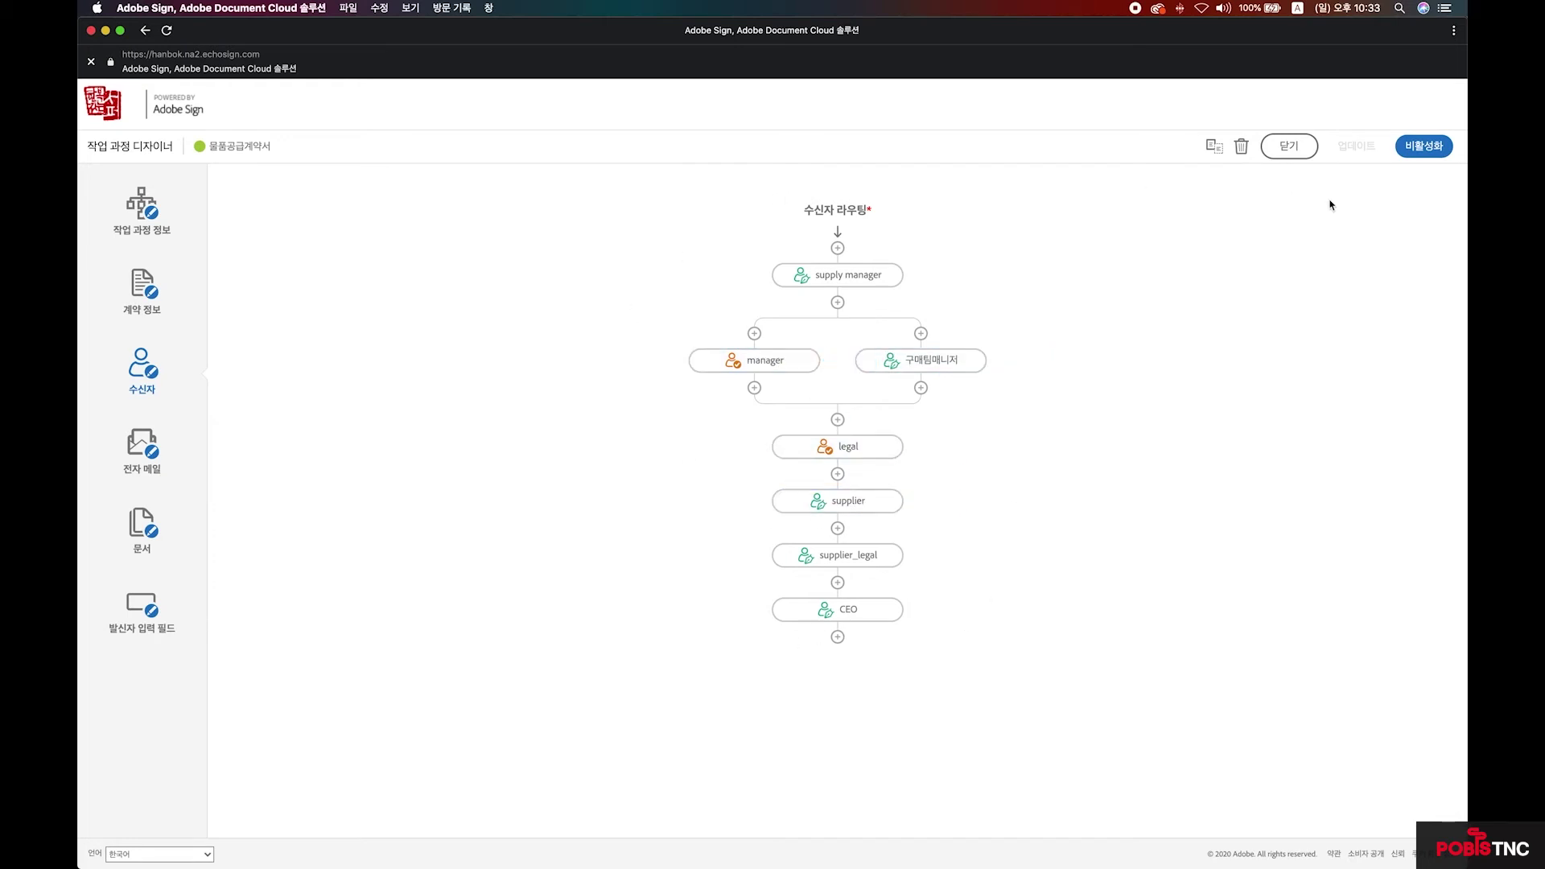
{"action": "left_click", "coordinate": [1289, 145]}
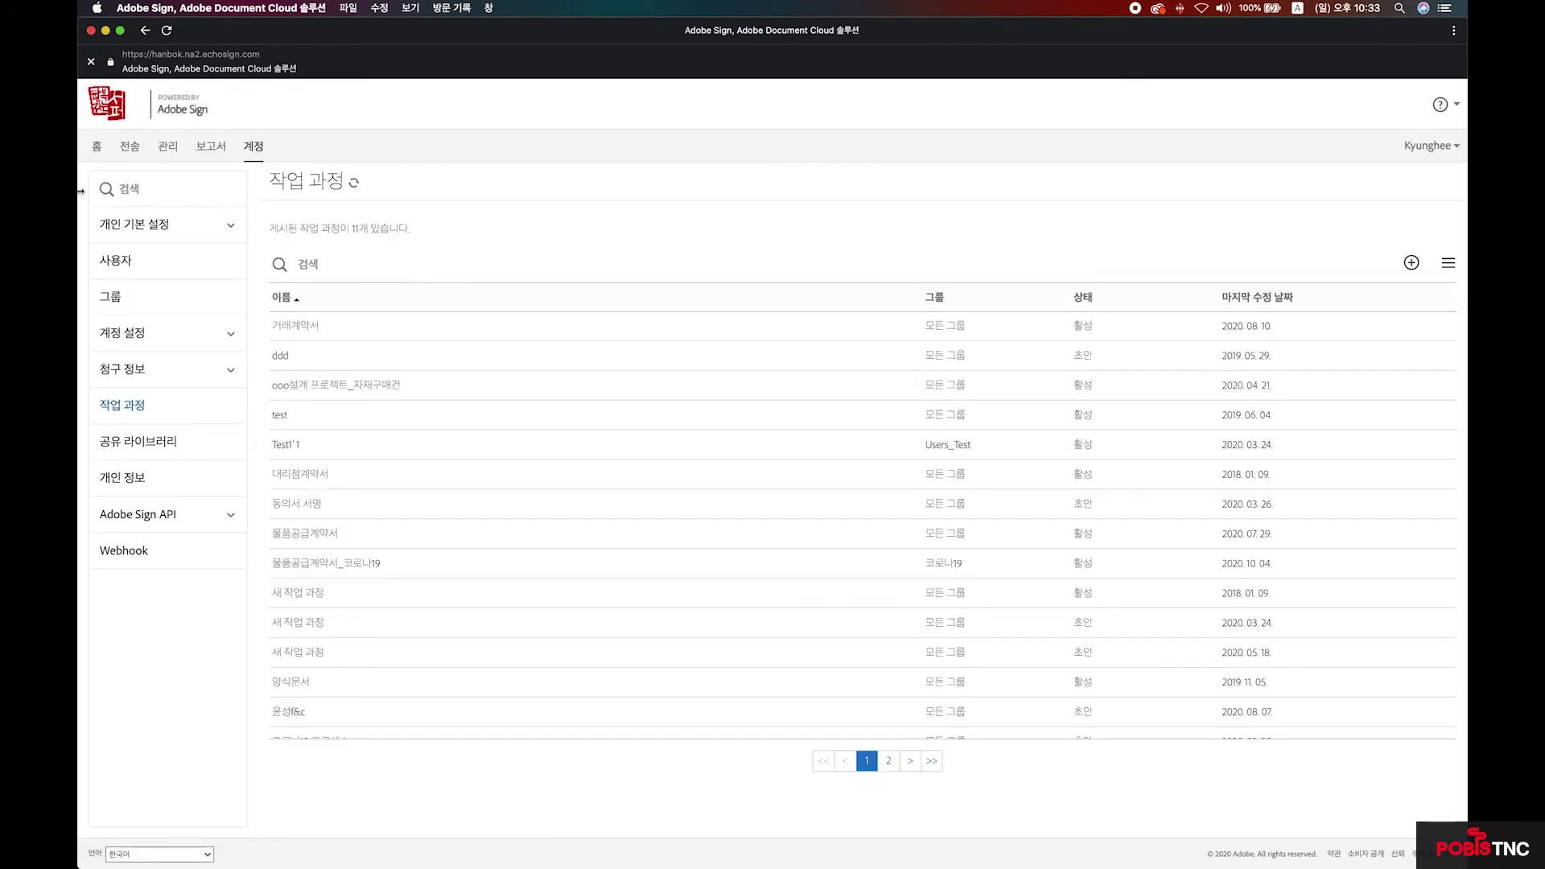
View the account's groups and select the 코로나19 group.
{"action": "left_click", "coordinate": [130, 302]}
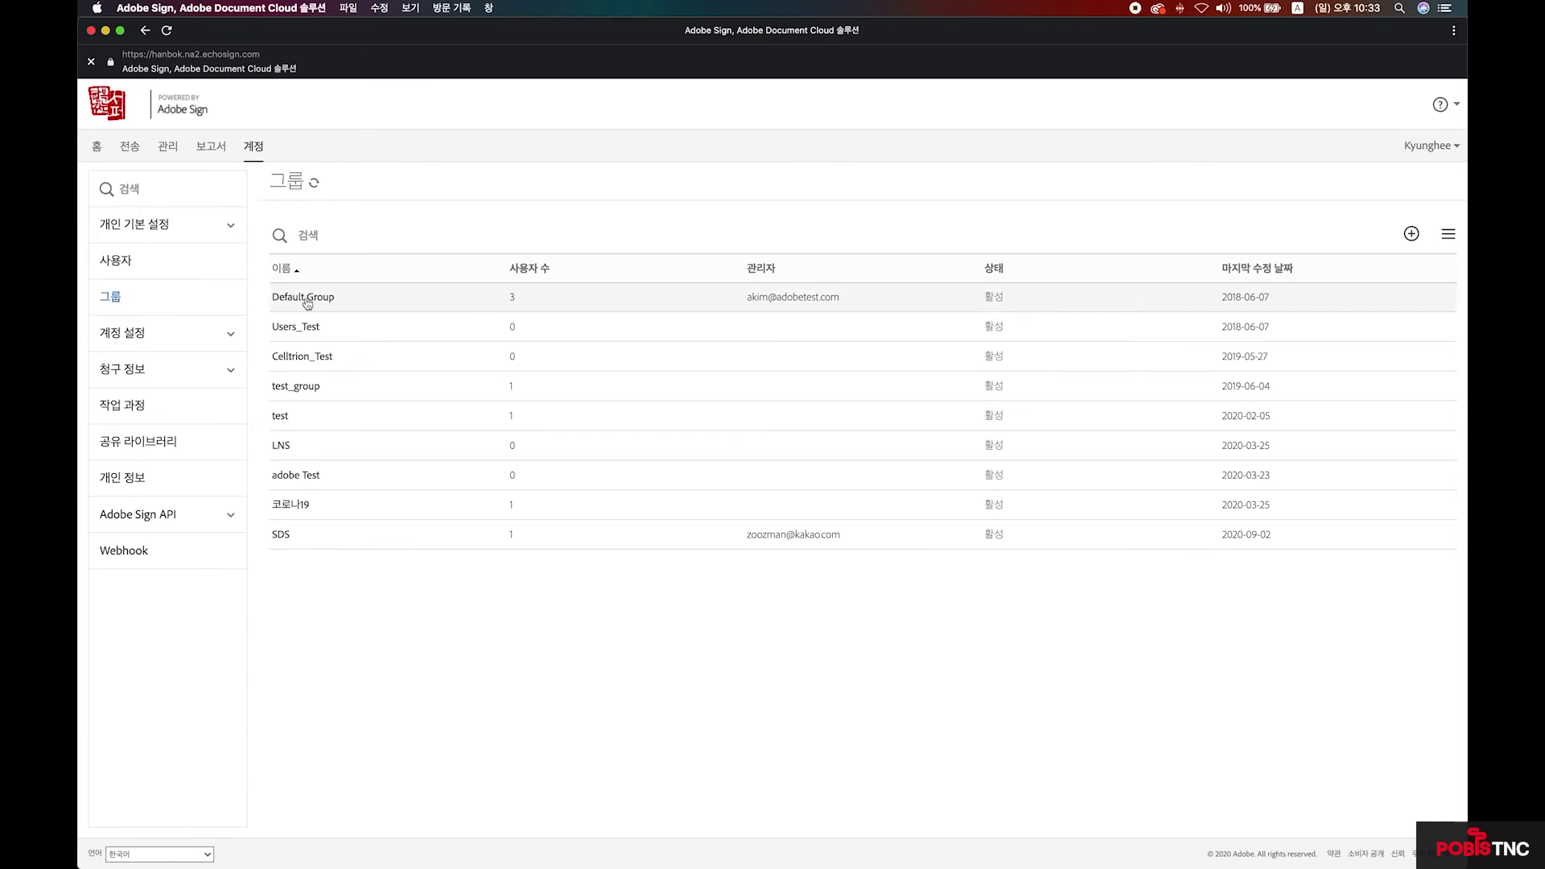
{"action": "left_click", "coordinate": [306, 506]}
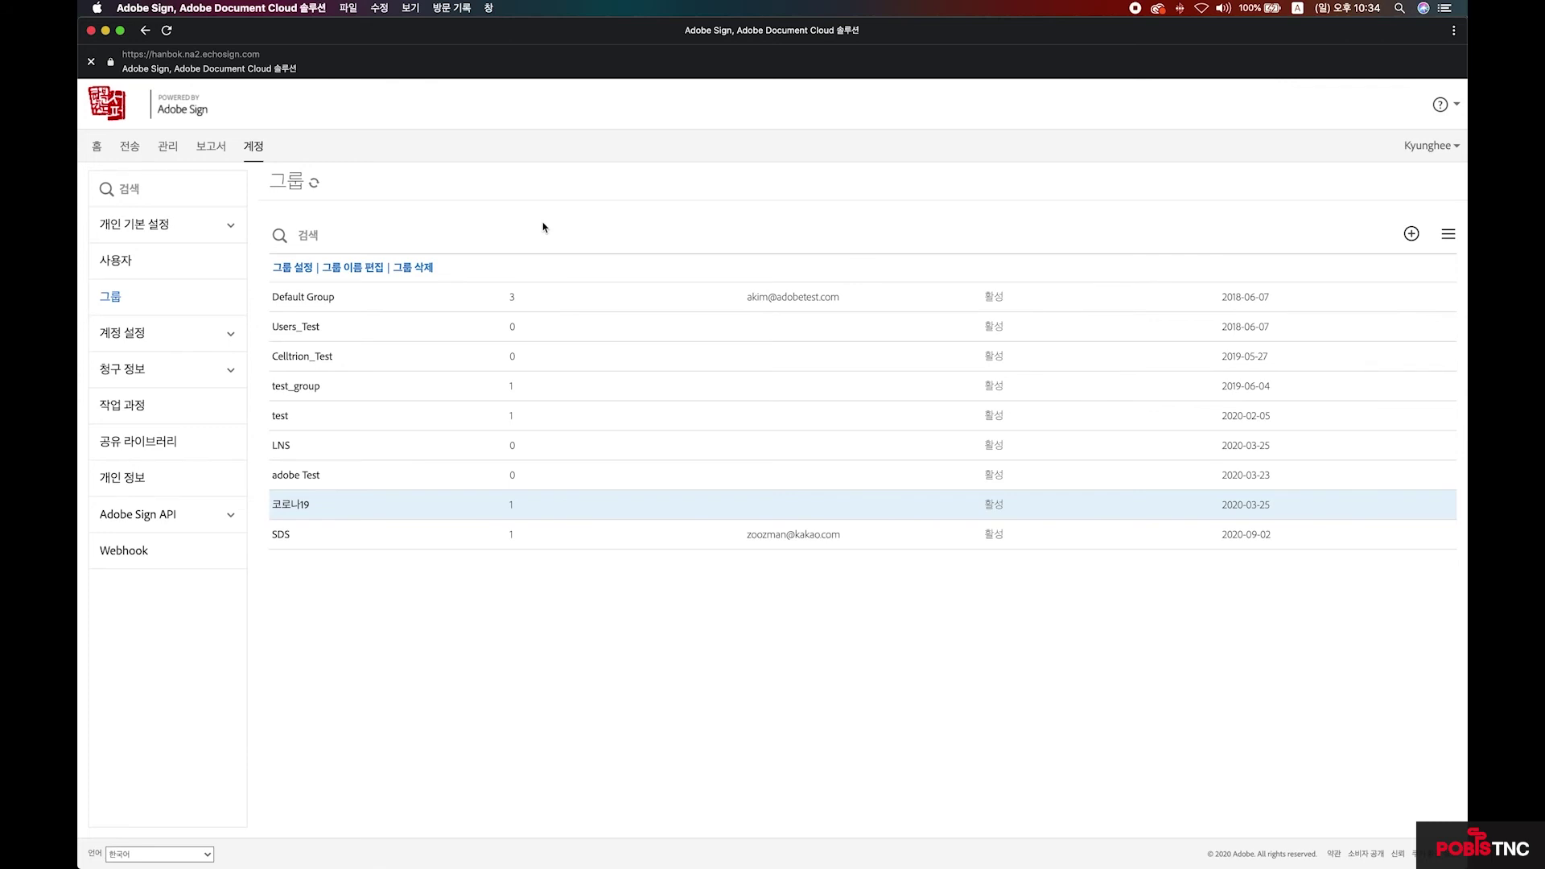
Start a new agreement from the library on the home page using the 물품공급계약서 account workflow.
{"action": "left_click", "coordinate": [119, 113]}
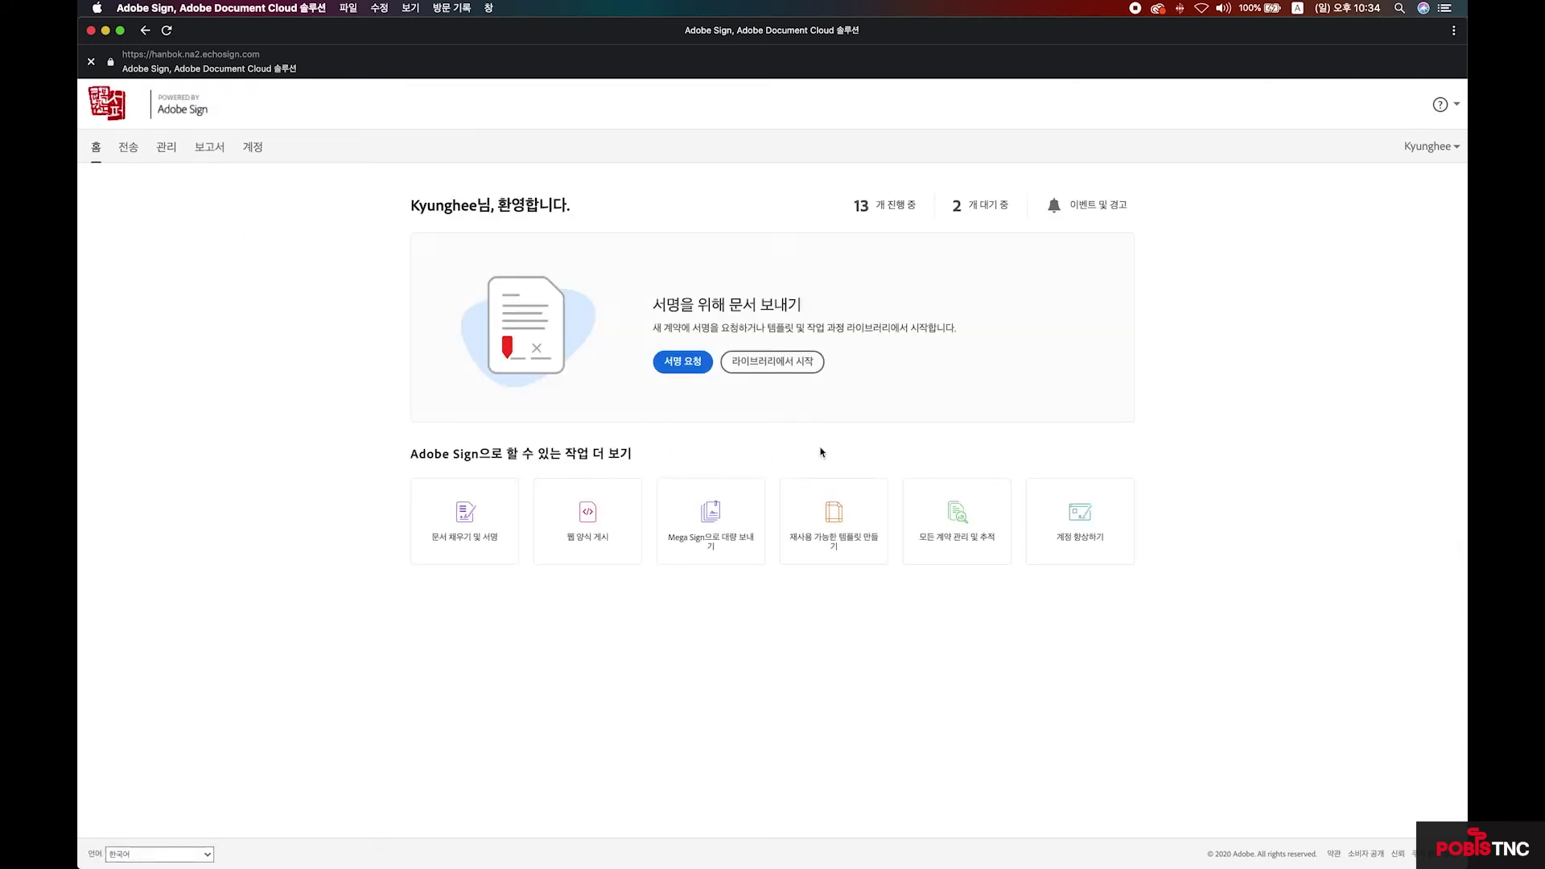
{"action": "left_click", "coordinate": [797, 366]}
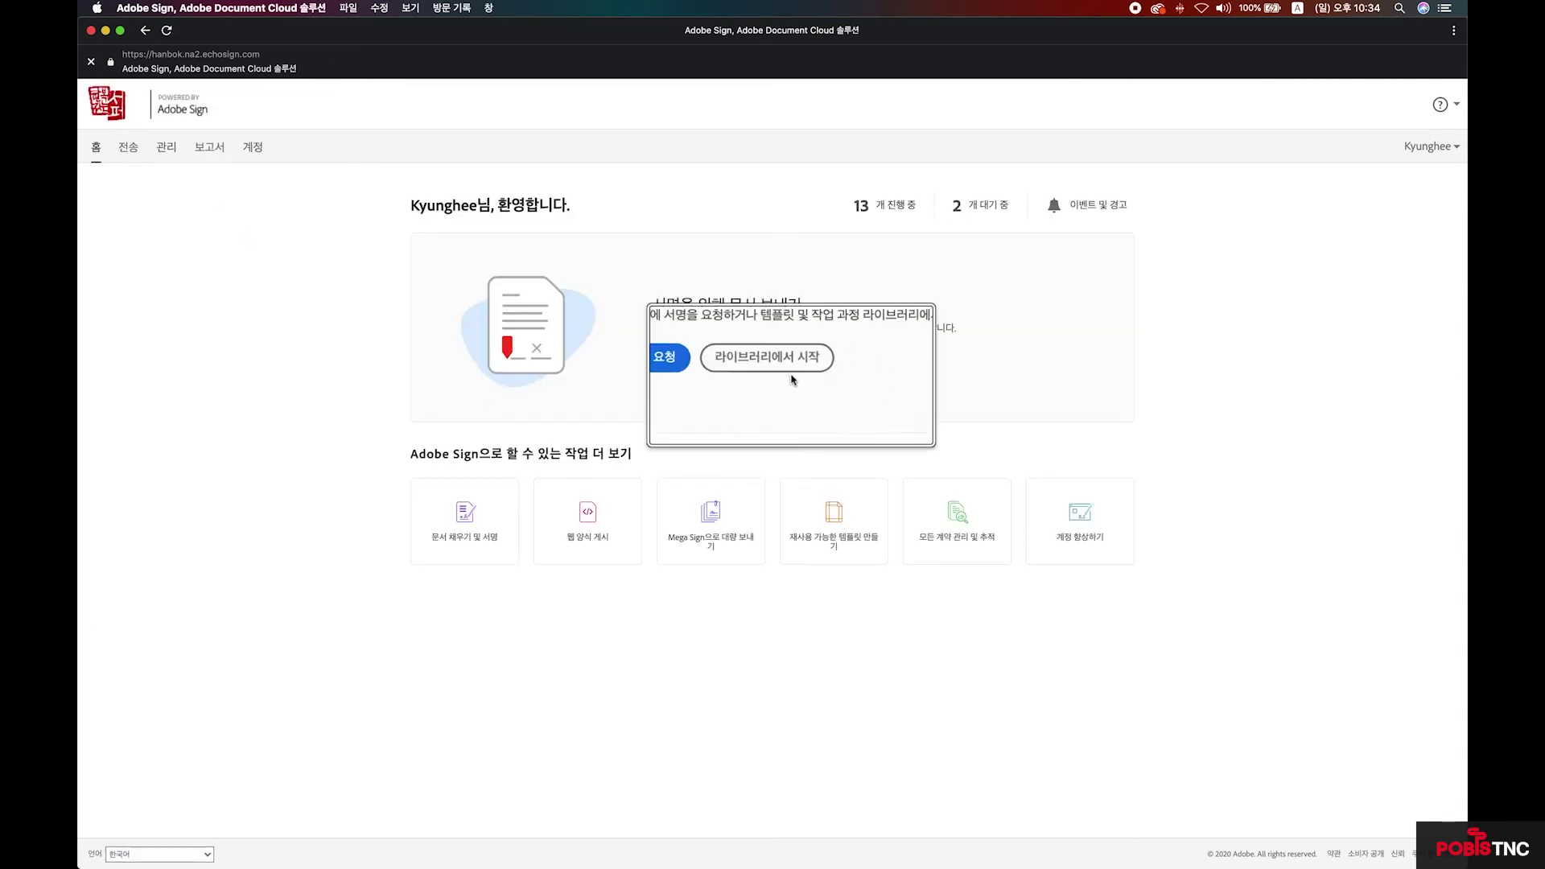
{"action": "left_click", "coordinate": [792, 364]}
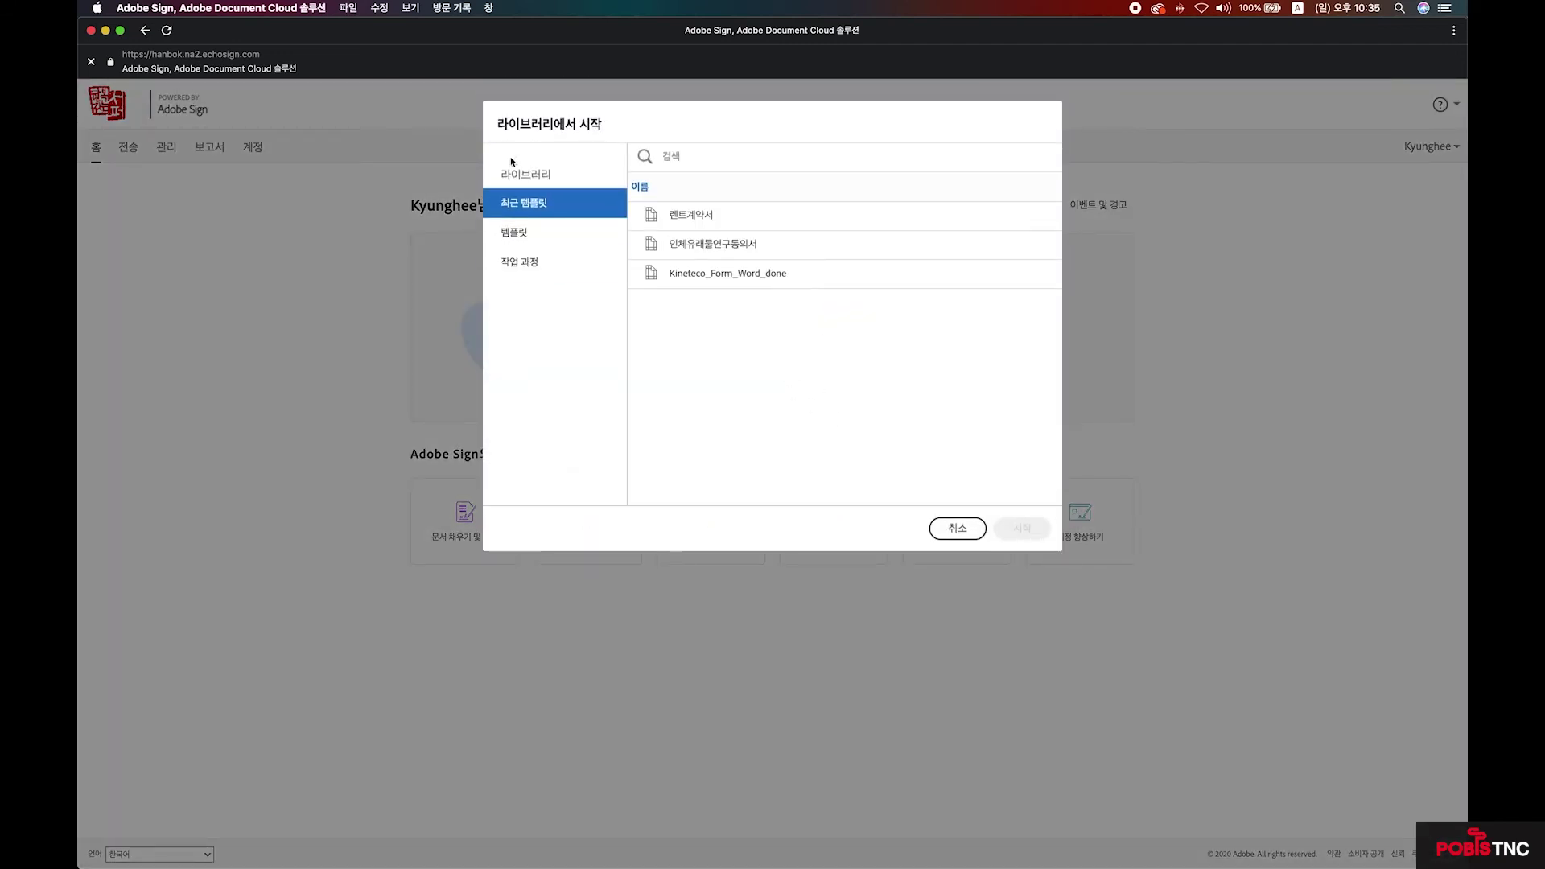
{"action": "left_click", "coordinate": [524, 232]}
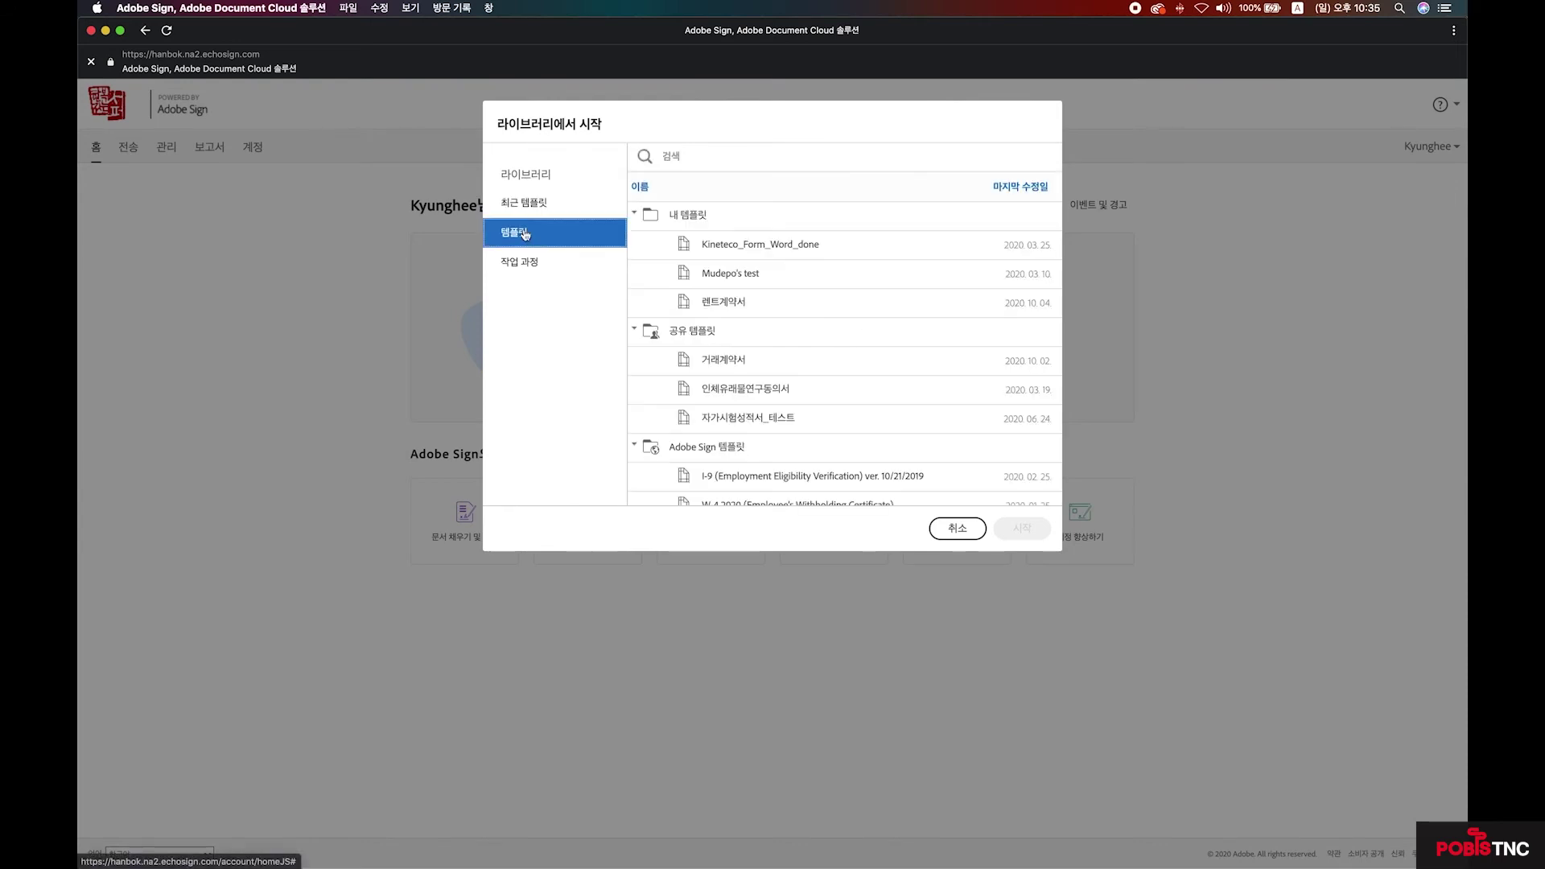
{"action": "left_click", "coordinate": [529, 269]}
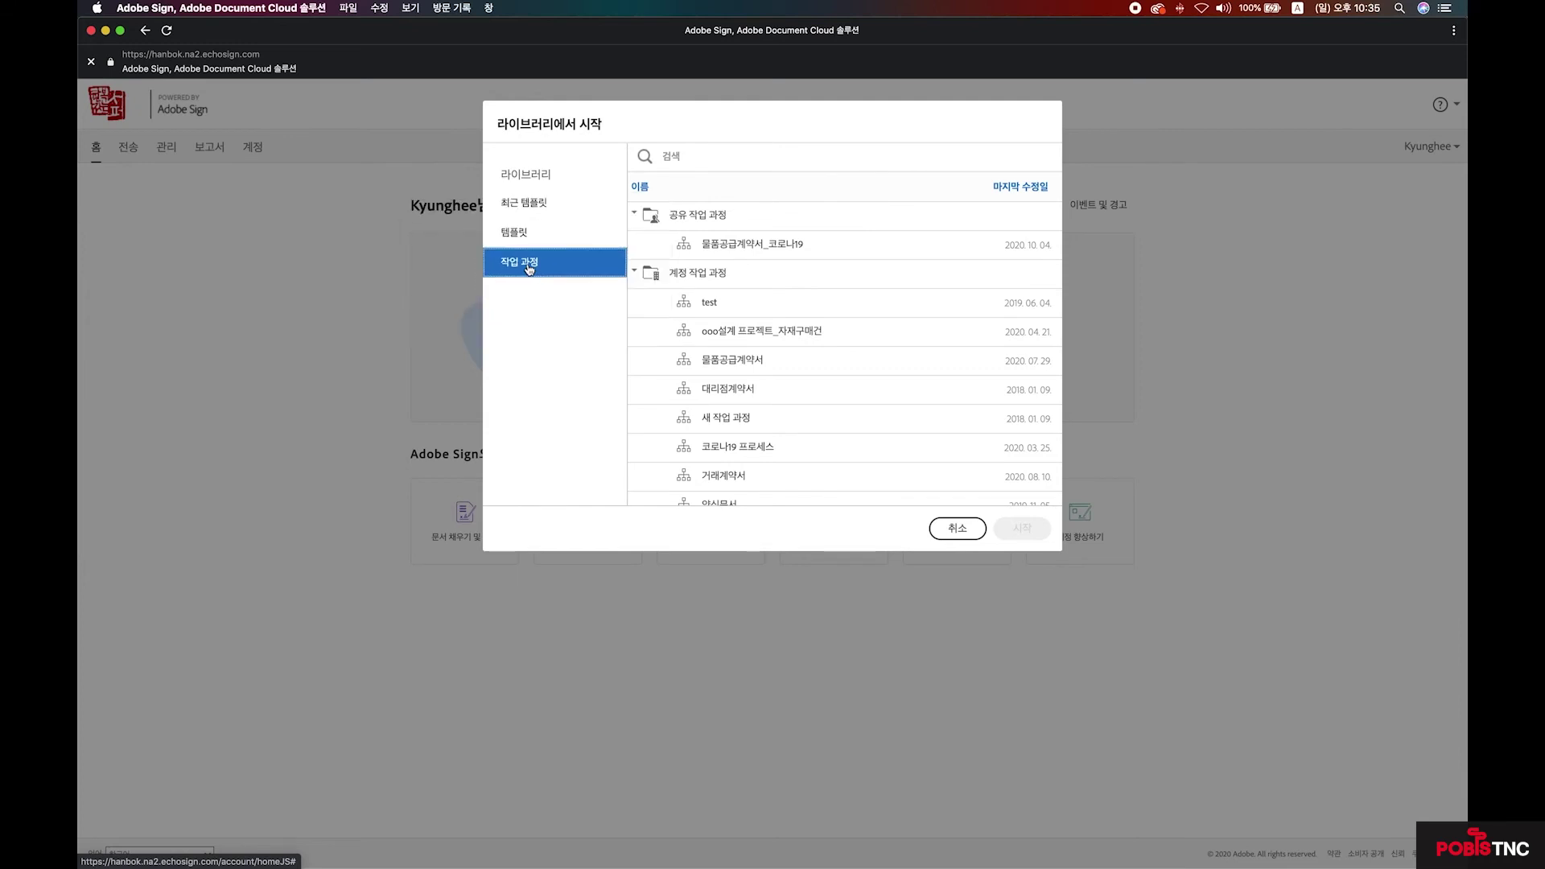
{"action": "left_click", "coordinate": [748, 360]}
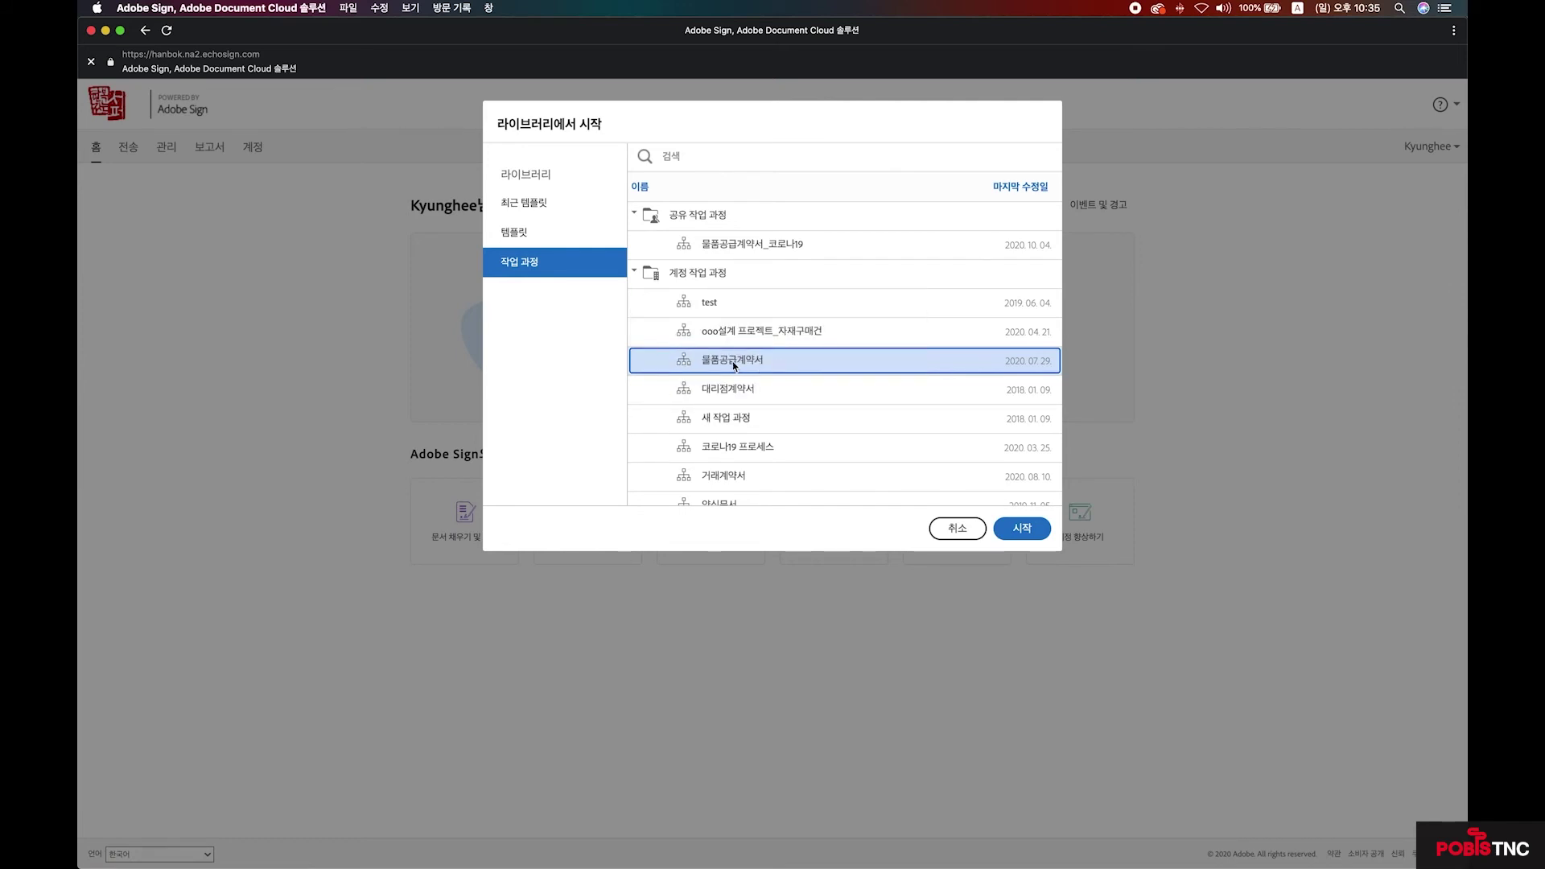
{"action": "left_click", "coordinate": [1038, 537]}
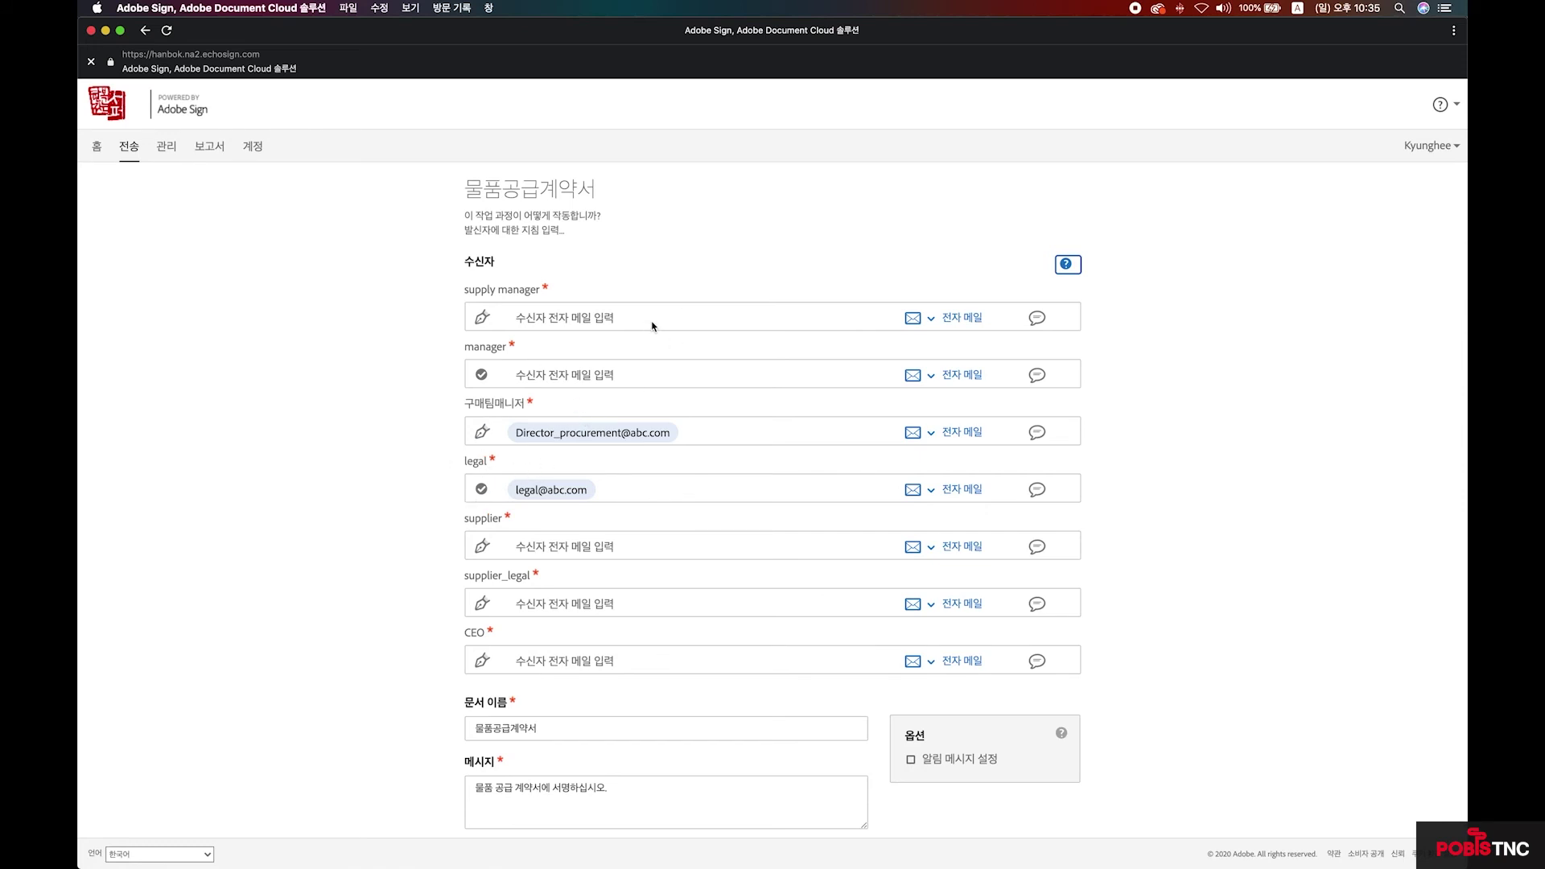
Examine the workflow's send form, from the recipient e-mail fields to the document name, message and file sections.
{"action": "scroll", "coordinate": [652, 325], "scroll_direction": "down", "scroll_amount": 5}
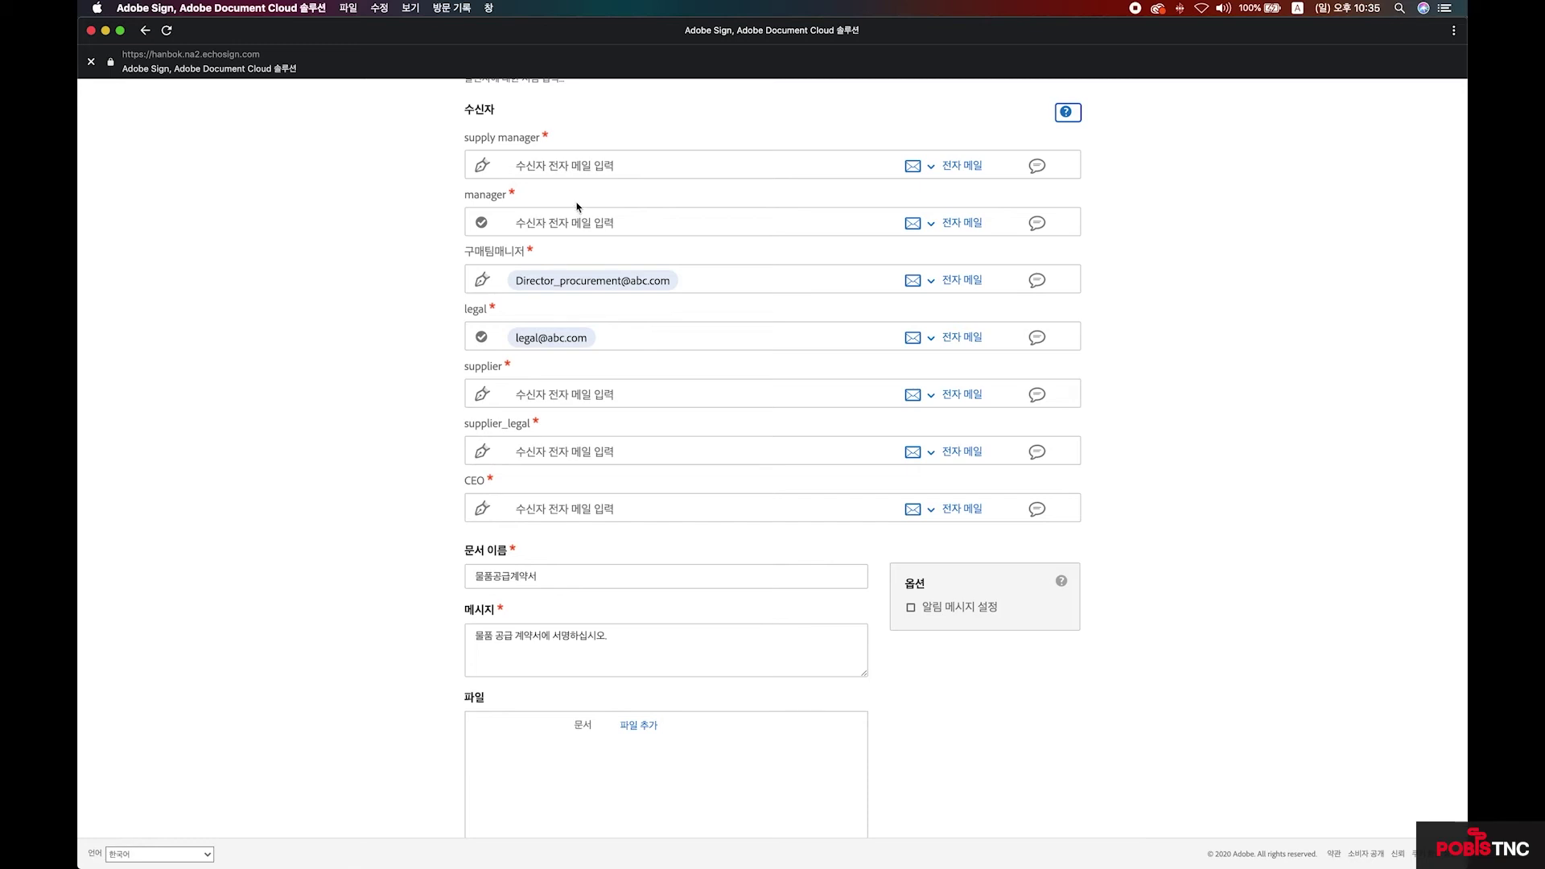
{"action": "left_click", "coordinate": [550, 164]}
{"action": "scroll", "coordinate": [614, 539], "scroll_direction": "down", "scroll_amount": 3}
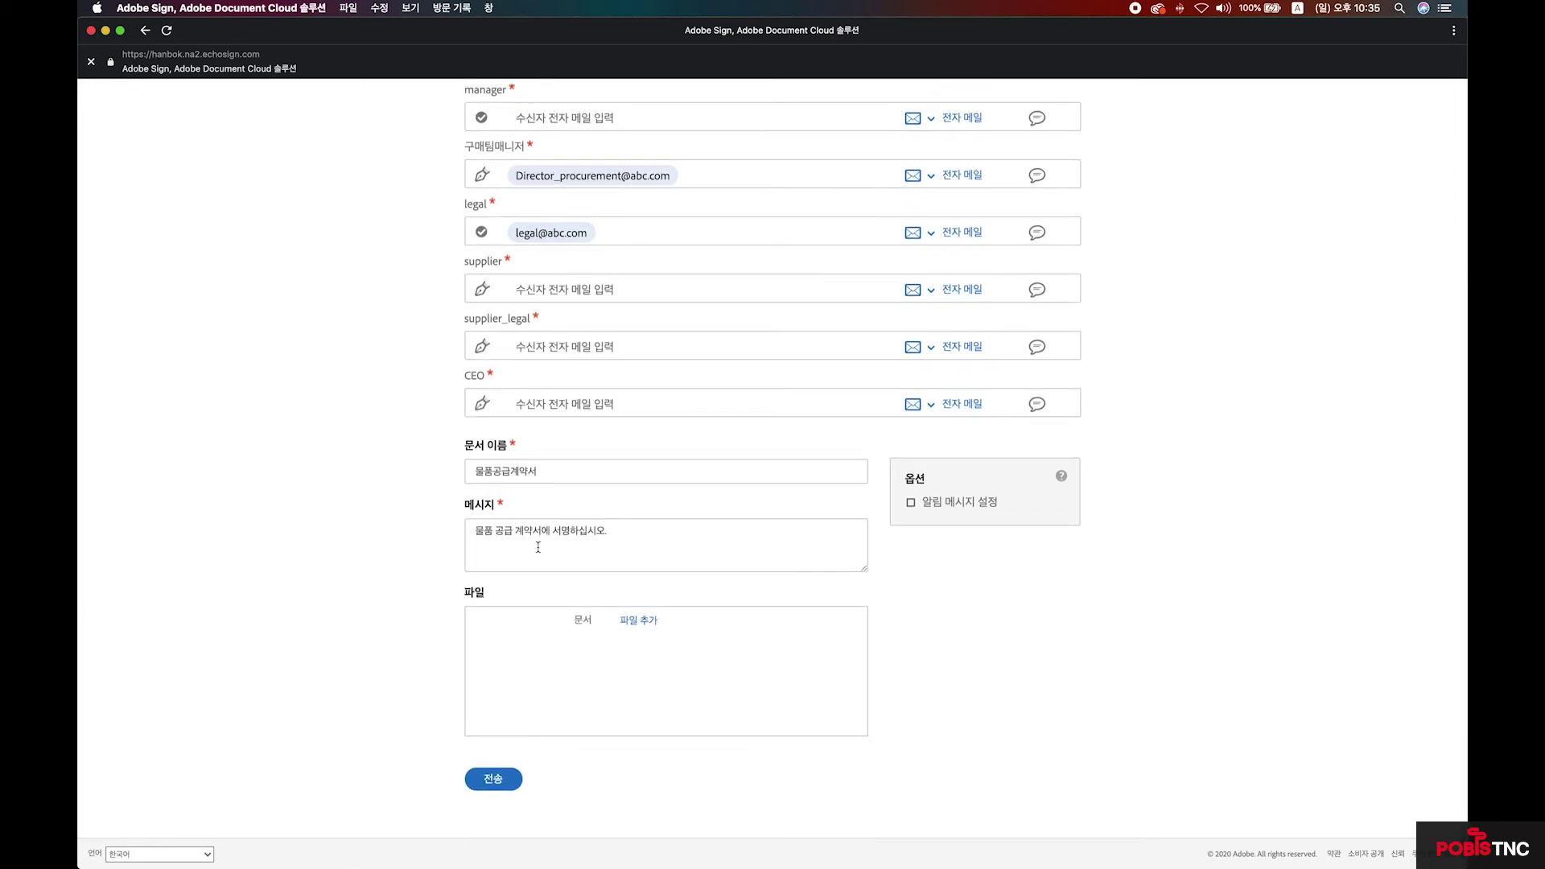
{"action": "scroll", "coordinate": [491, 562], "scroll_direction": "down", "scroll_amount": 1}
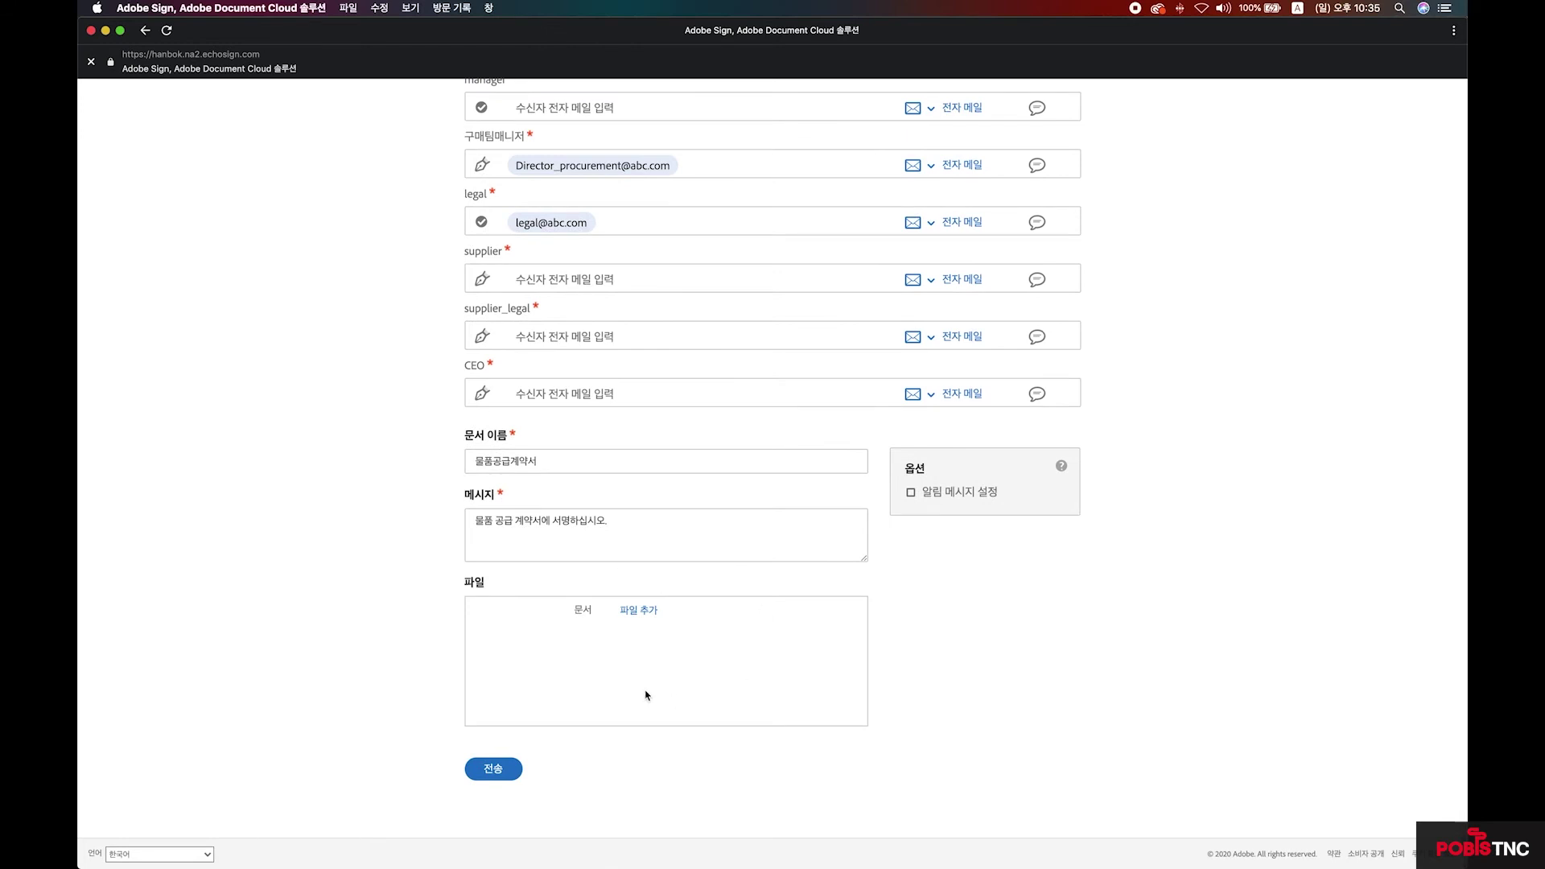
Open the management of all agreements from the home page and list the completed ones (완료됨).
{"action": "scroll", "coordinate": [732, 689], "scroll_direction": "up", "scroll_amount": 5}
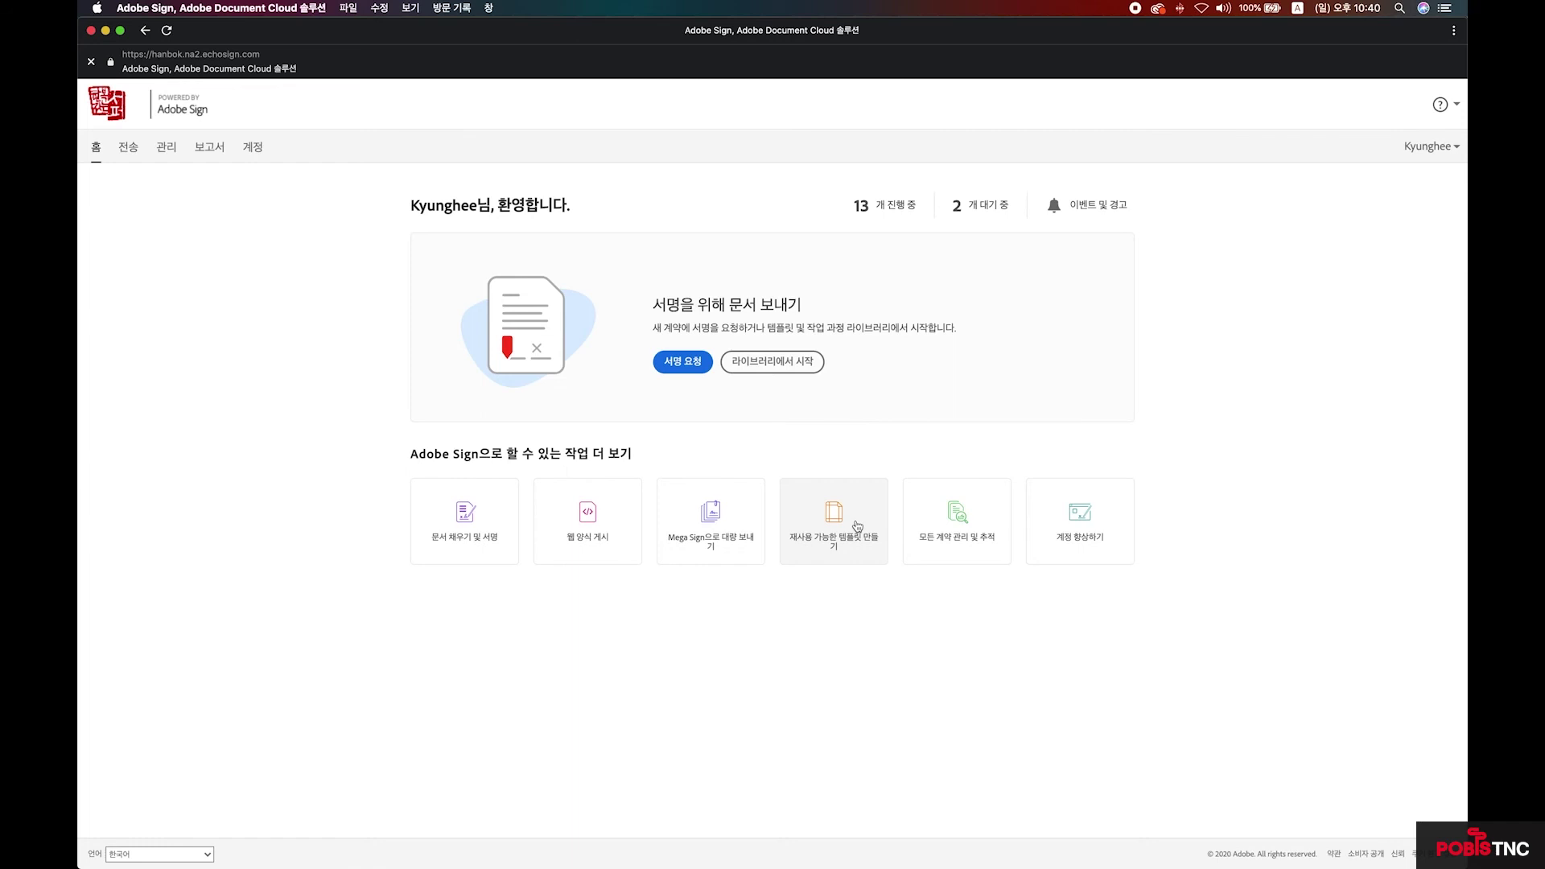
{"action": "left_click", "coordinate": [966, 521]}
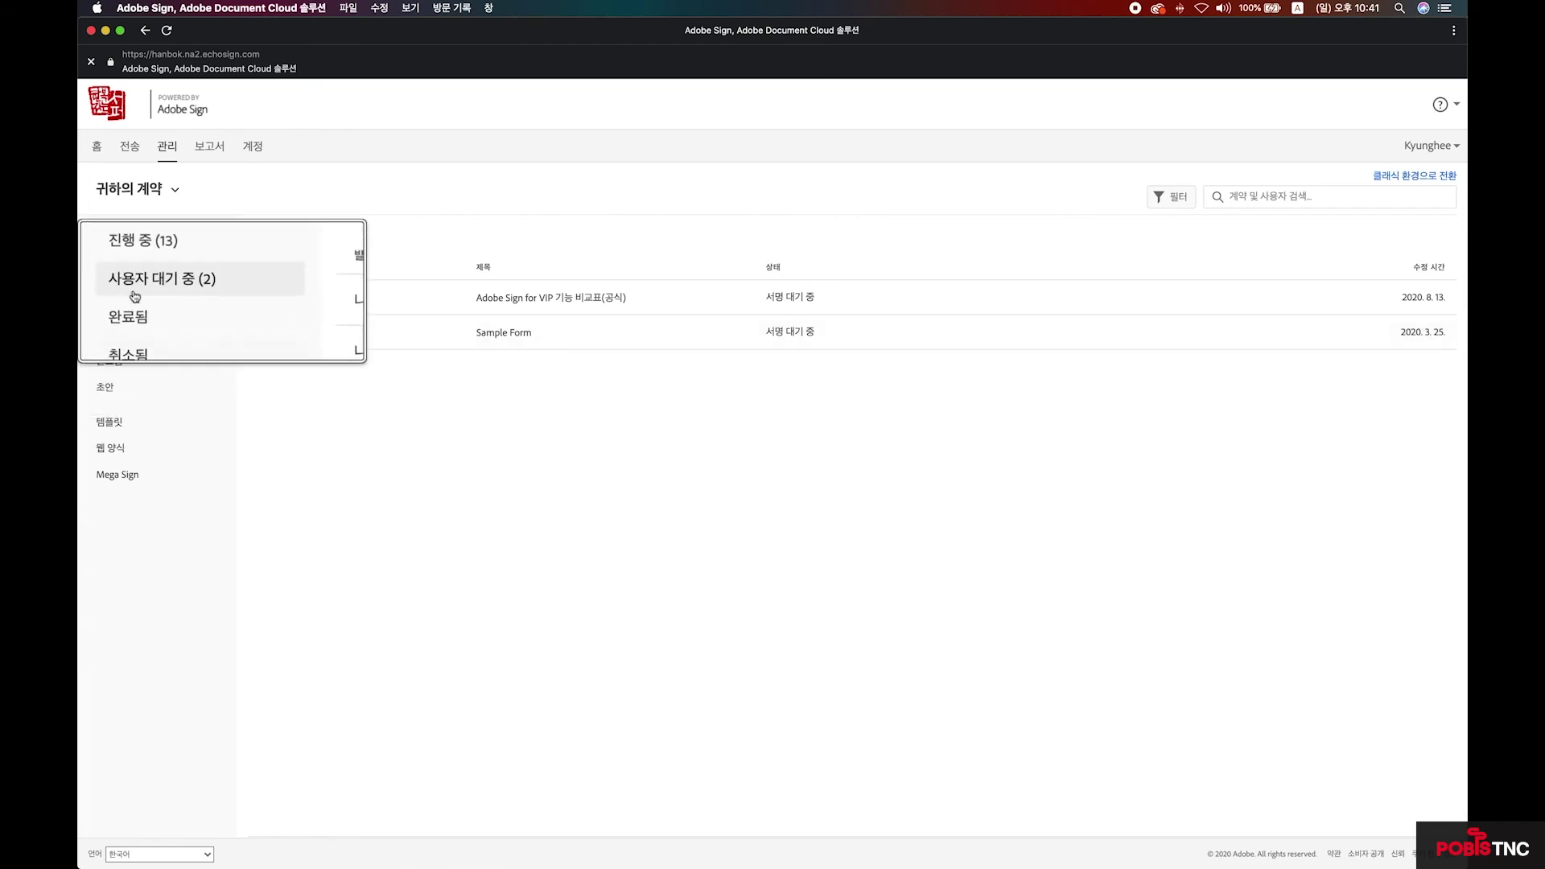
{"action": "left_click", "coordinate": [110, 311]}
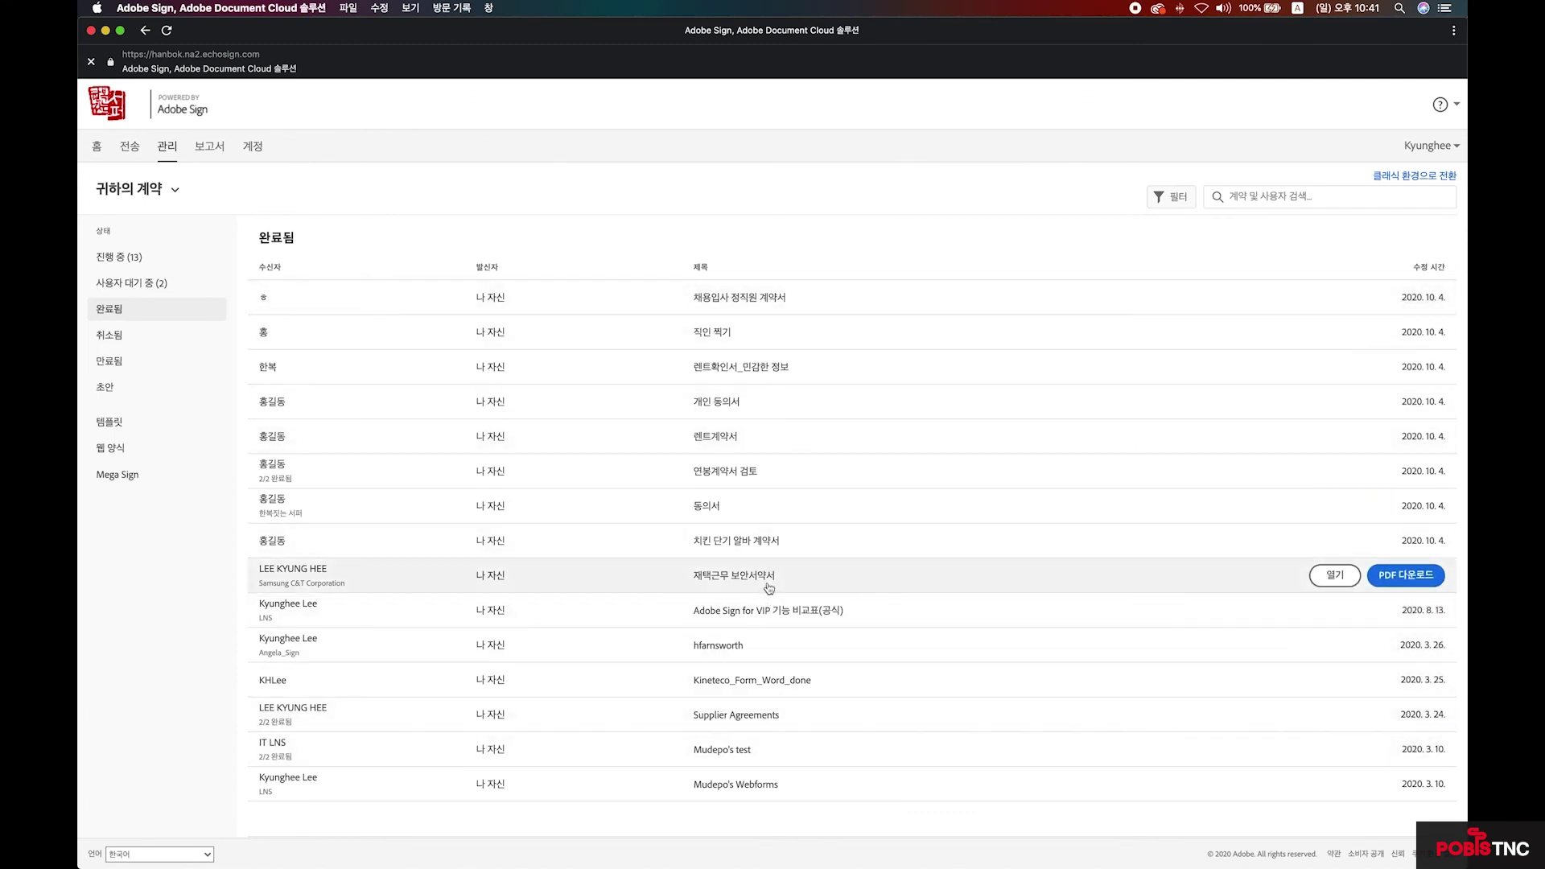
Select the completed 연봉계약서 검토 agreement, download its PDF and open the downloaded file.
{"action": "left_click", "coordinate": [745, 479]}
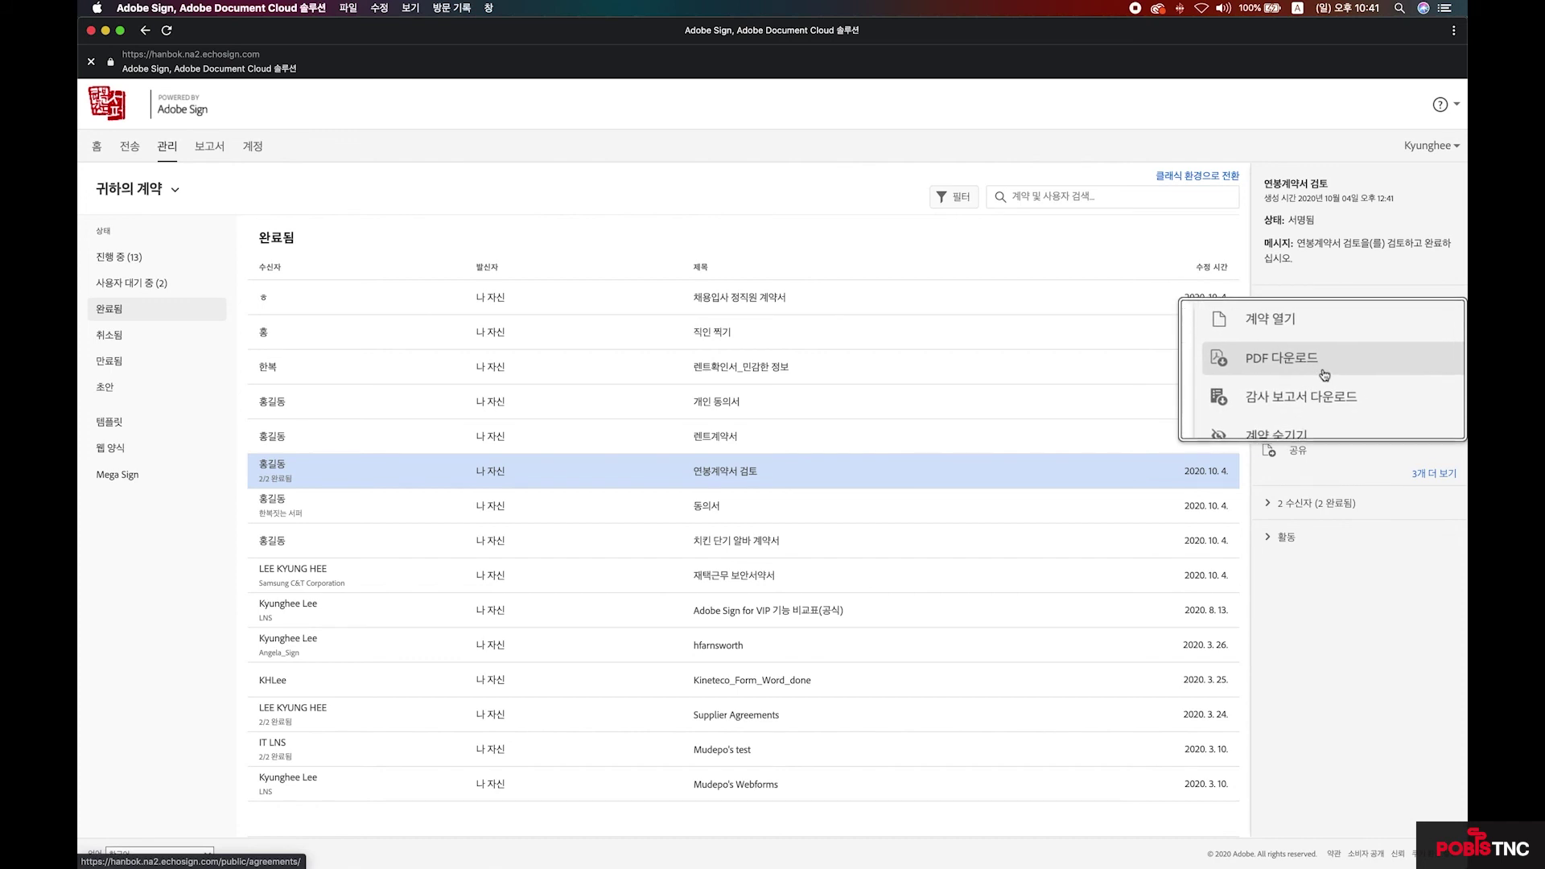
{"action": "left_click", "coordinate": [1323, 374]}
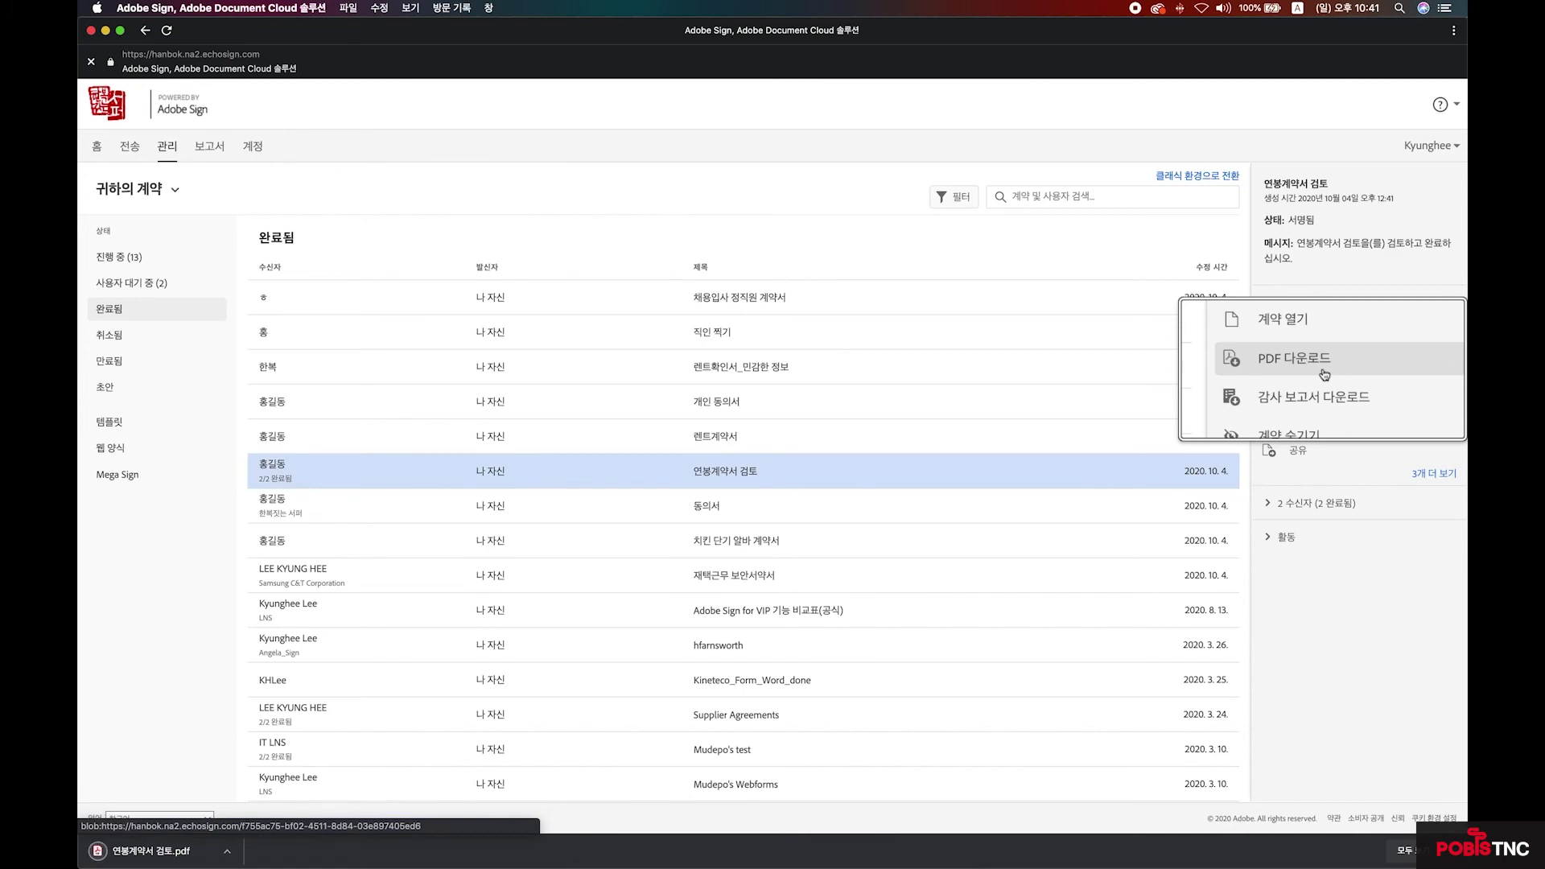
{"action": "left_click", "coordinate": [153, 850]}
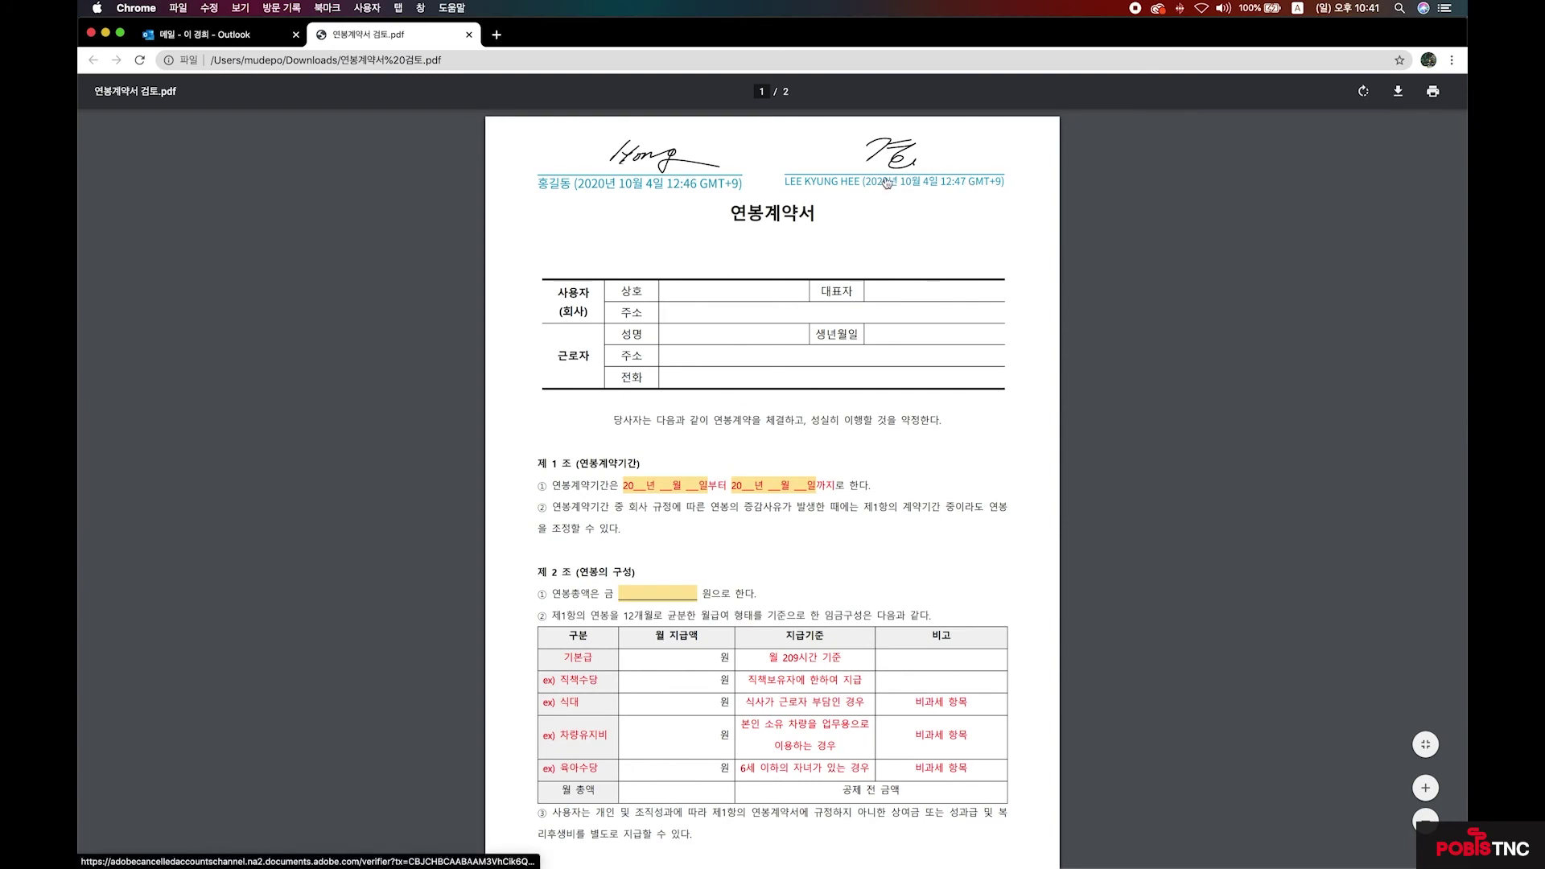
Return to the Adobe Sign window, download the audit report of the 연봉계약서 검토 agreement and open it.
{"action": "key", "text": "ctrl+Up"}
{"action": "left_click", "coordinate": [1119, 555]}
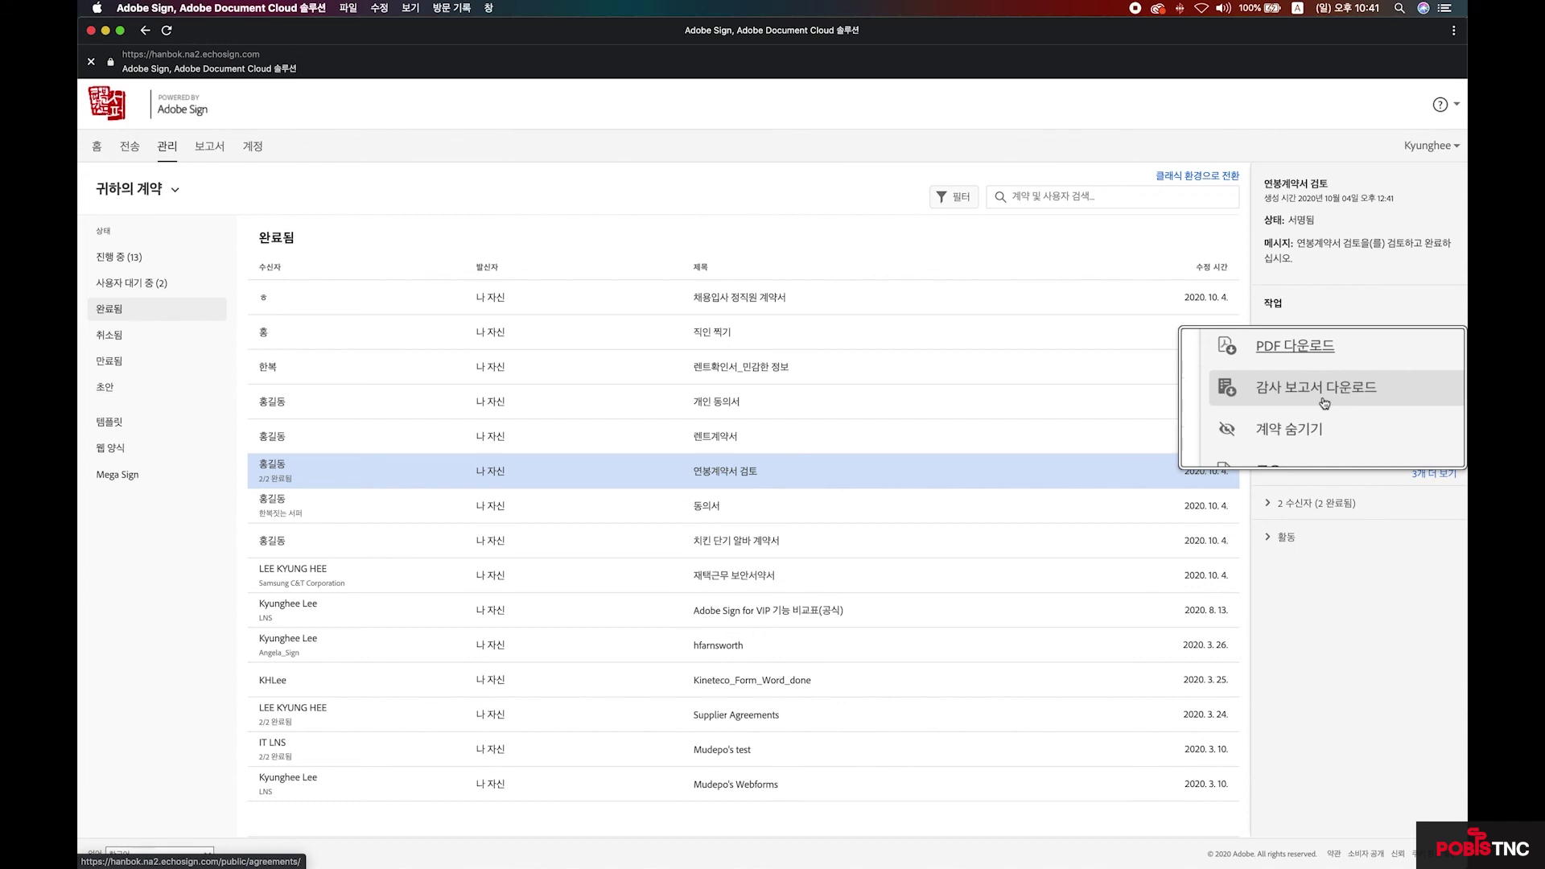
{"action": "left_click", "coordinate": [1334, 393]}
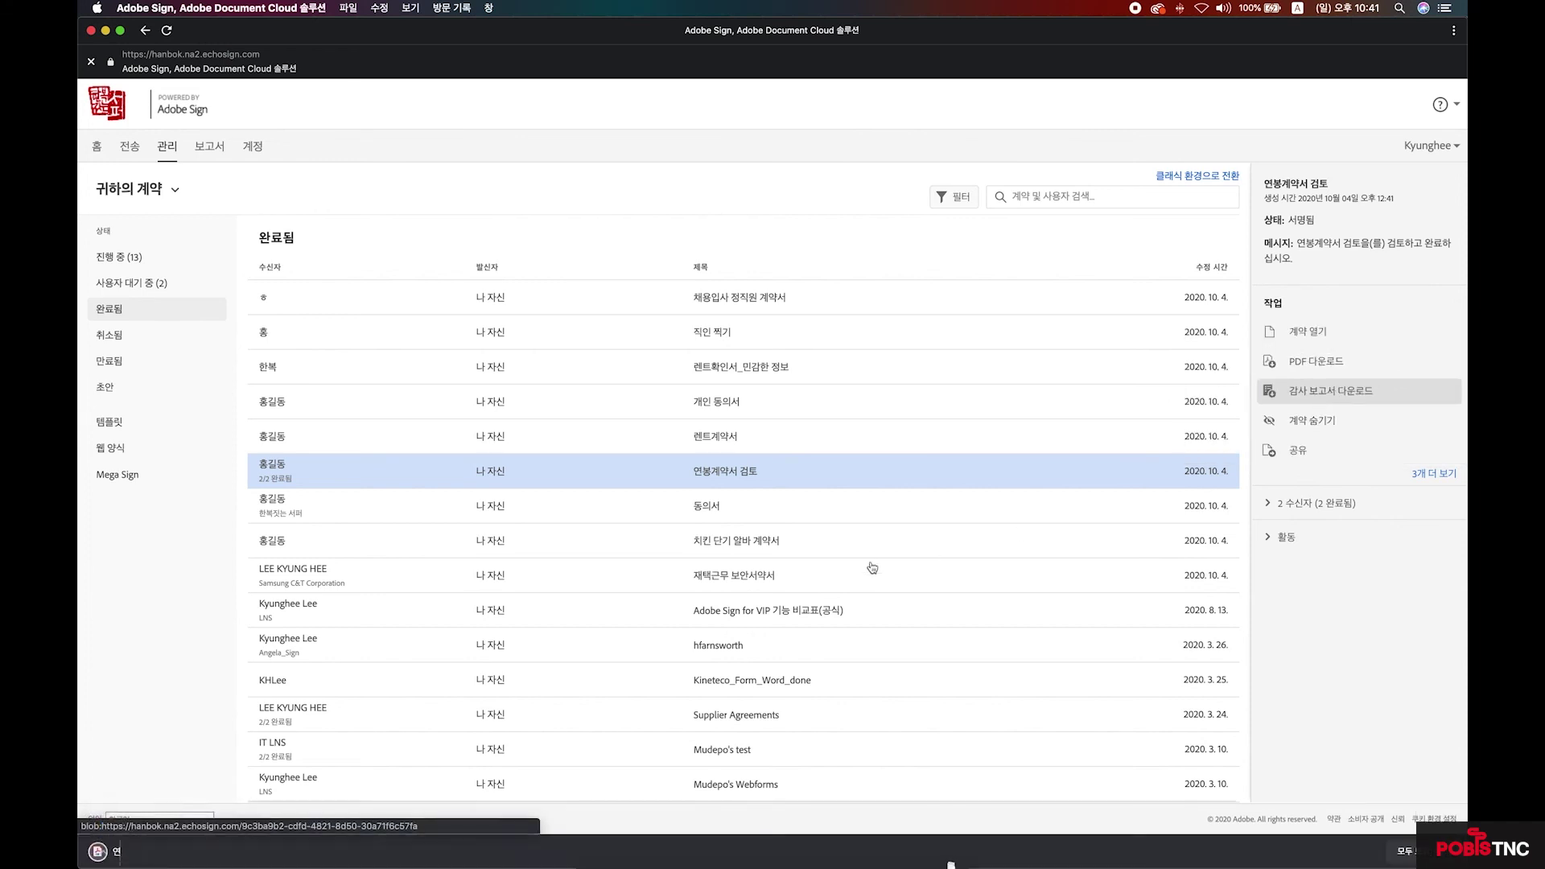
{"action": "left_click", "coordinate": [181, 851]}
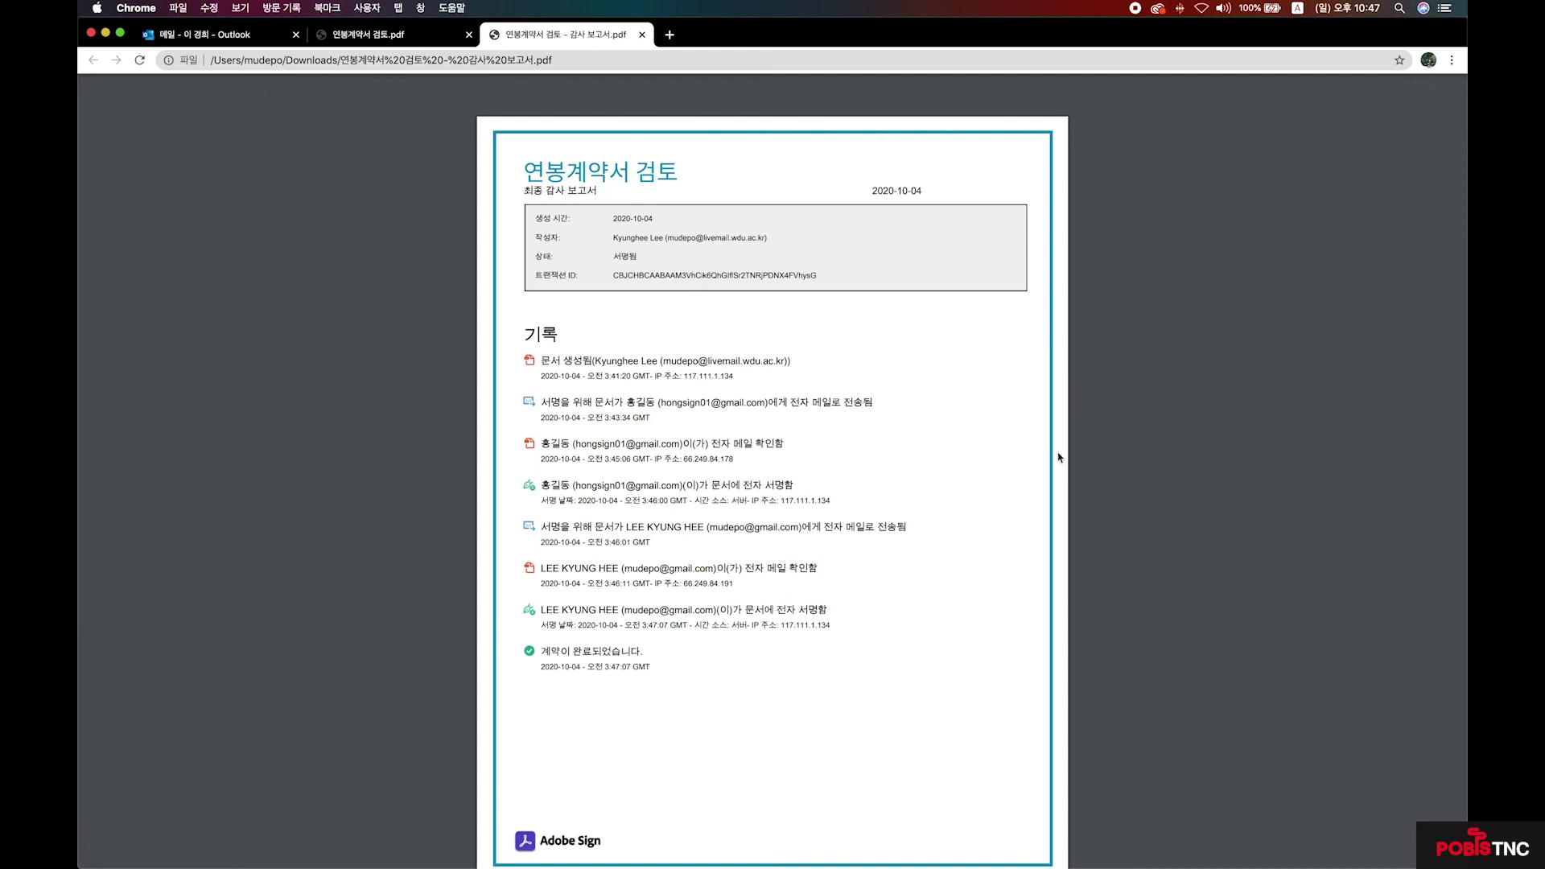
Switch to the PowerPoint deck, present slide 5 on the three elements of legal validity, and end the show on slide 6.
{"action": "key", "text": "ctrl+Up"}
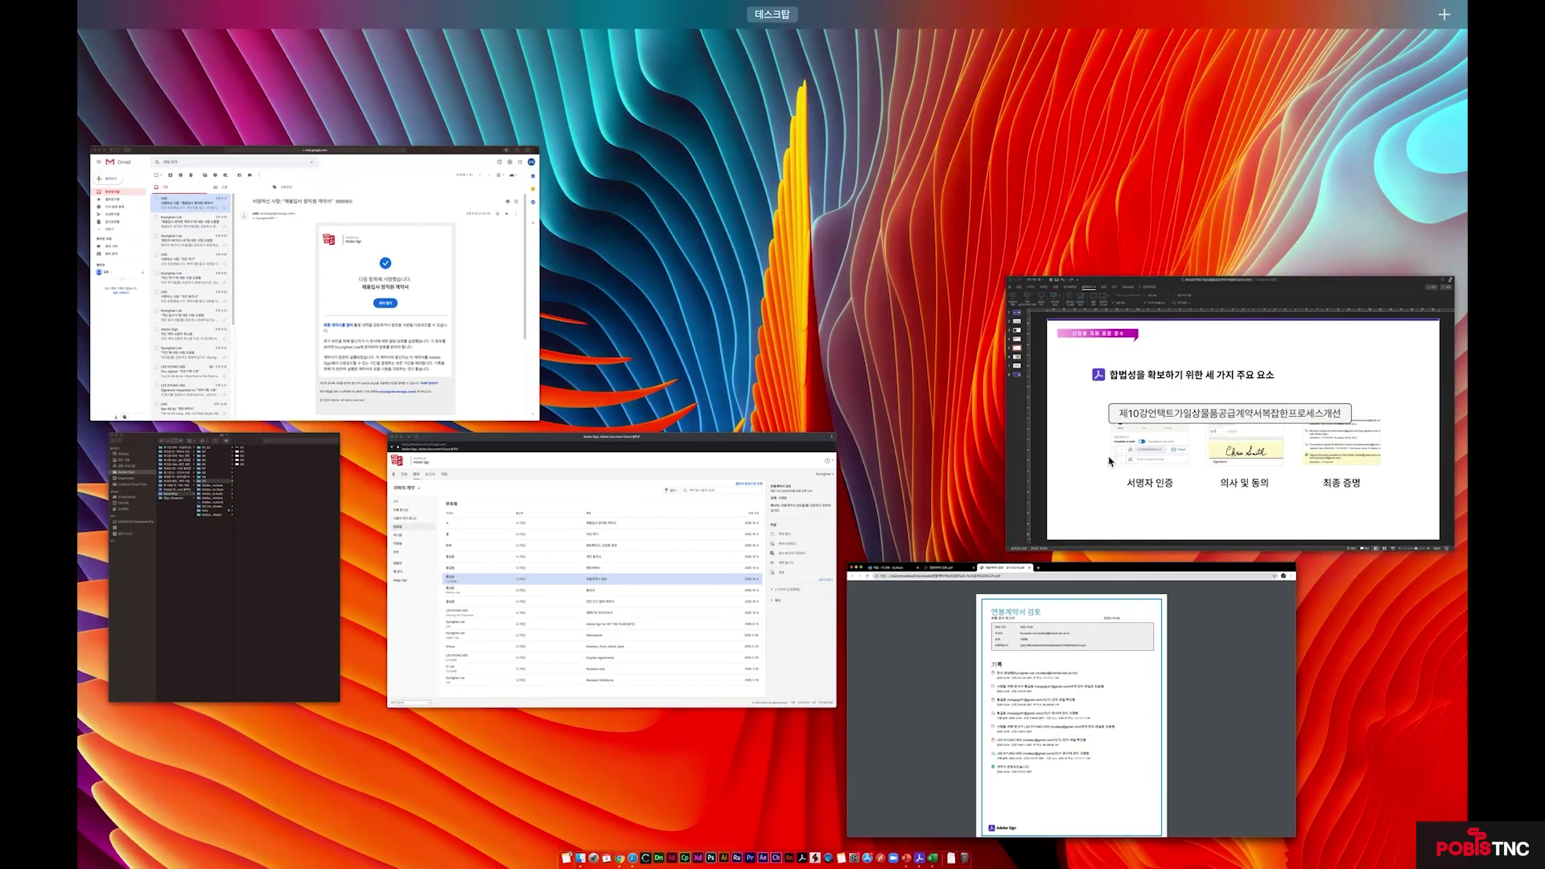
{"action": "left_click", "coordinate": [1068, 473]}
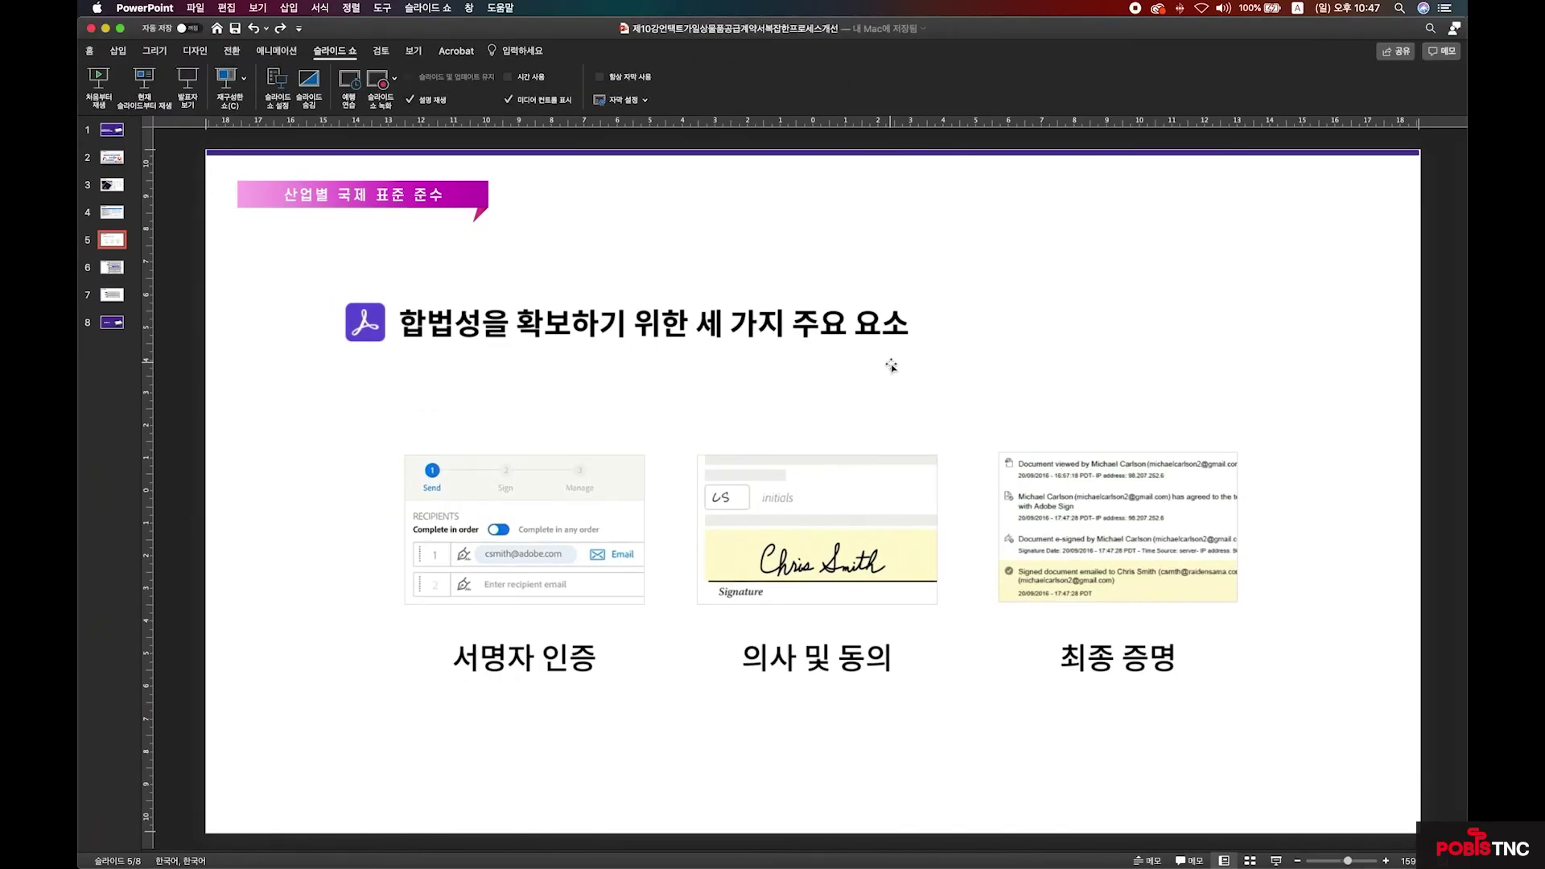
{"action": "left_click", "coordinate": [157, 80]}
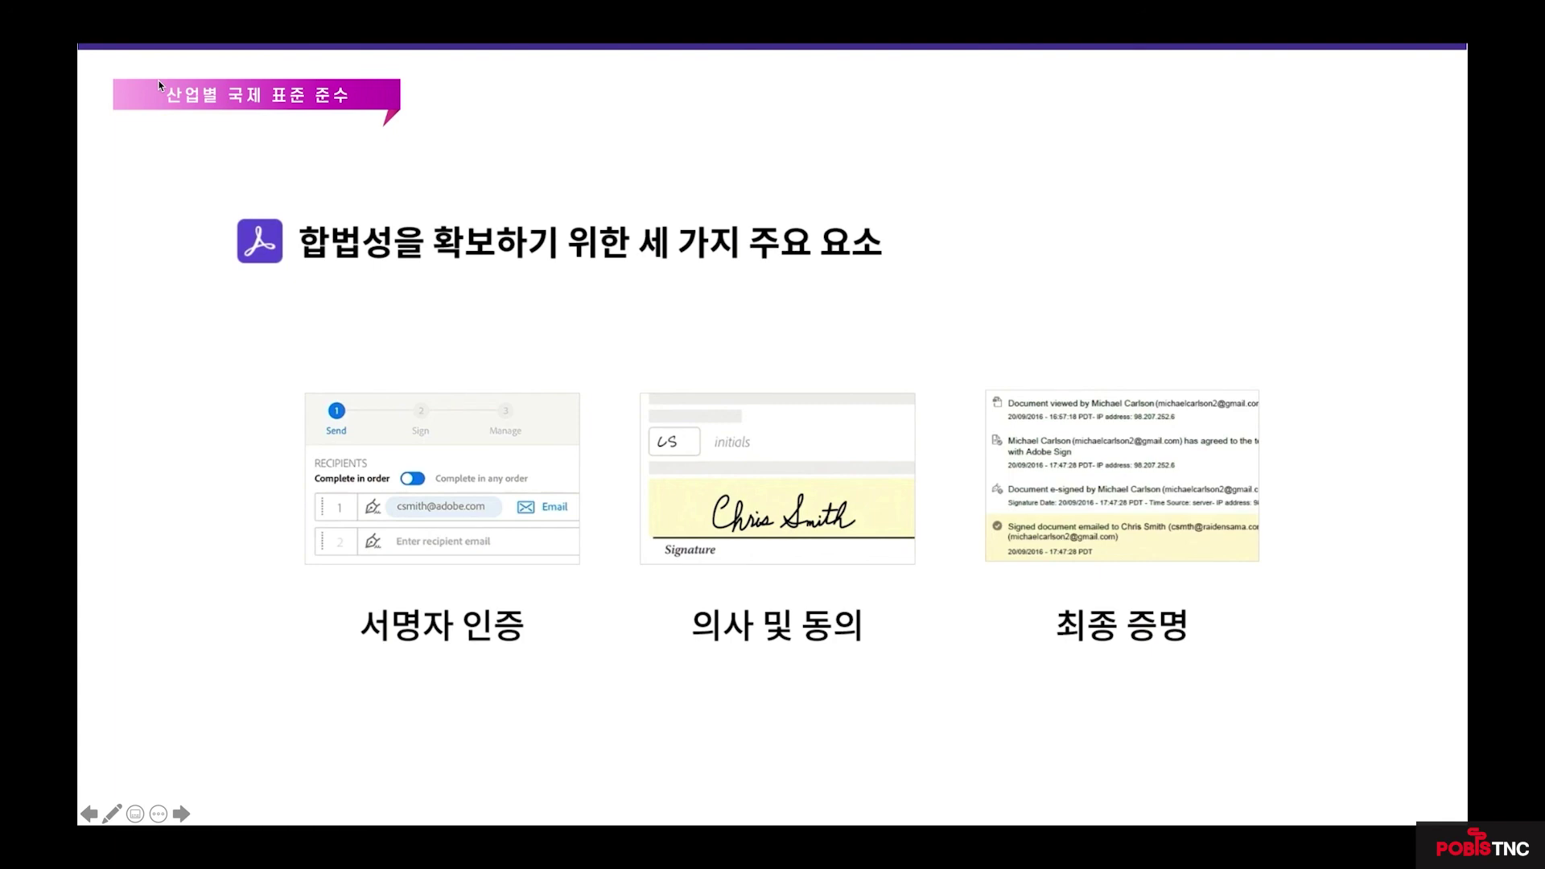
{"action": "key", "text": "Escape"}
{"action": "key", "text": "Down"}
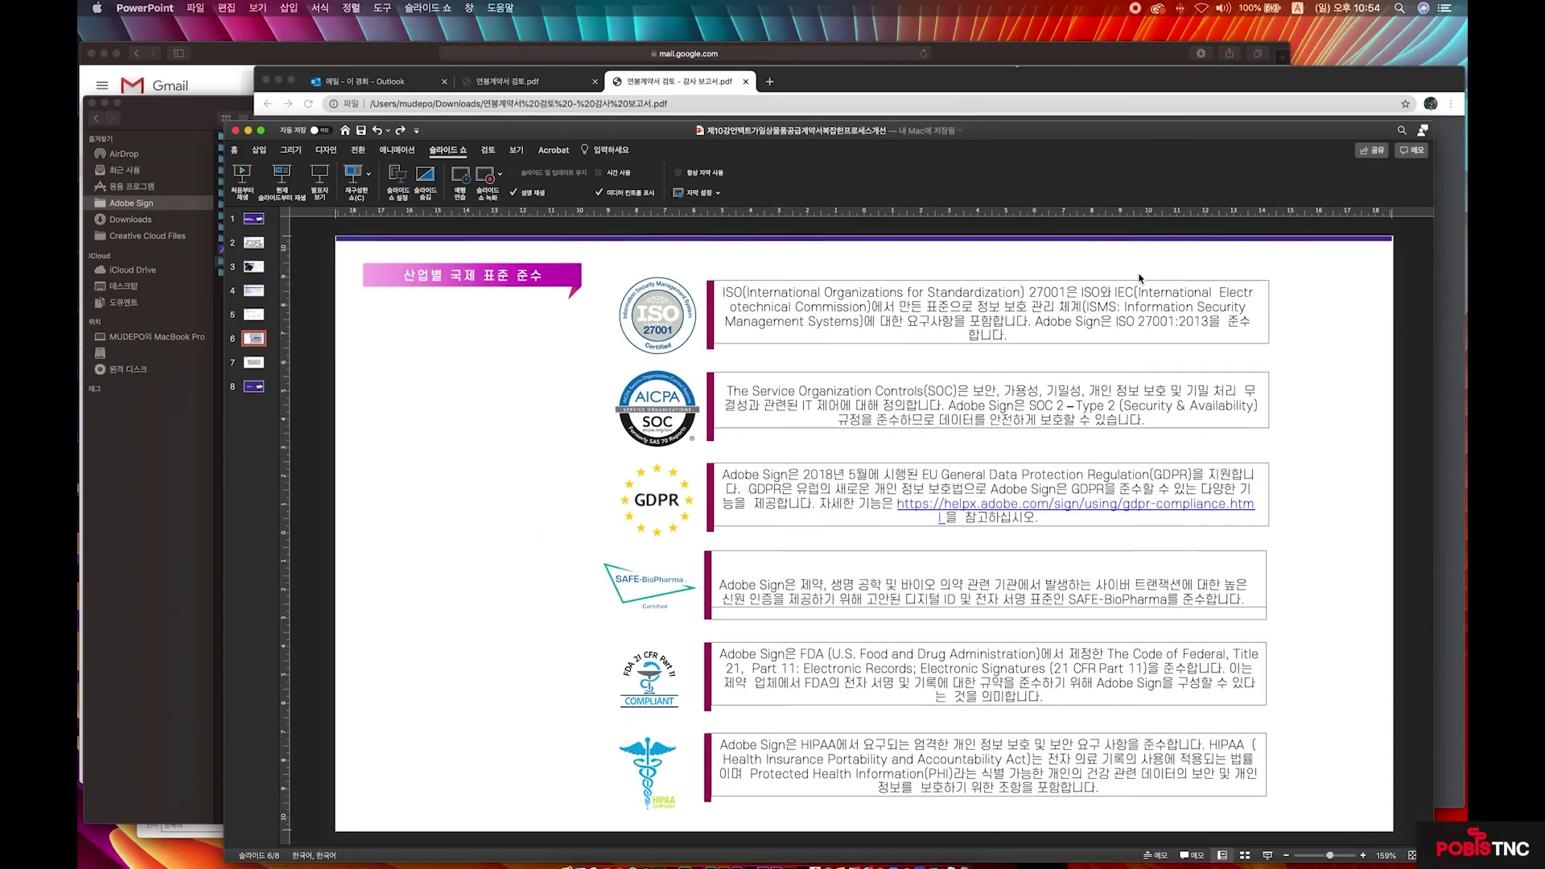
Switch to Finder and open the Document_Cloud_Security_Package folder inside the 제 10강 lecture folder.
{"action": "key", "text": "ctrl+Up"}
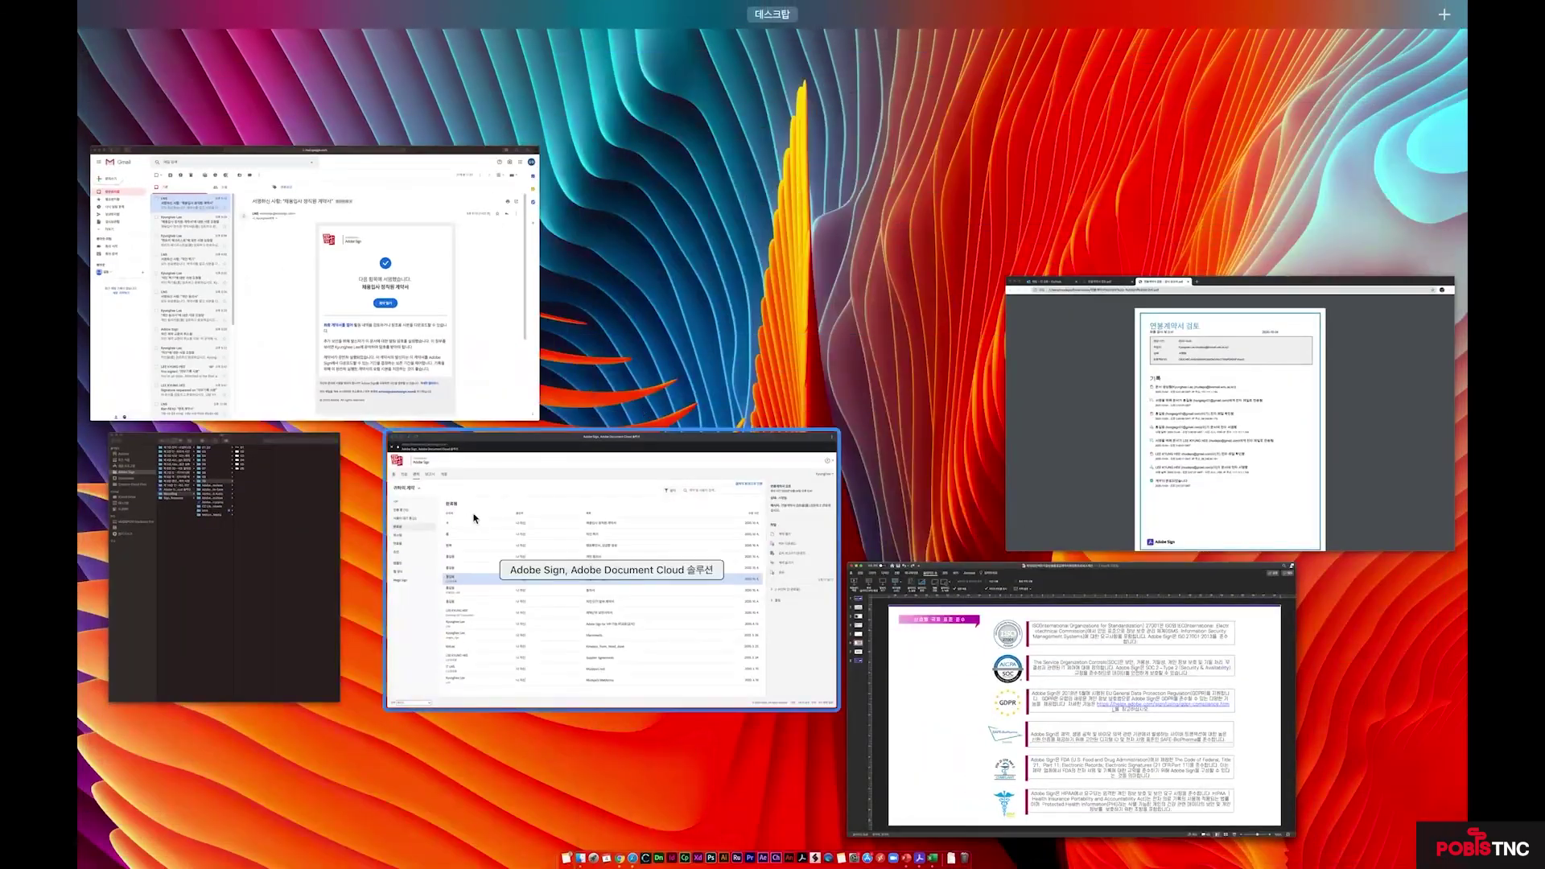
{"action": "left_click", "coordinate": [298, 567]}
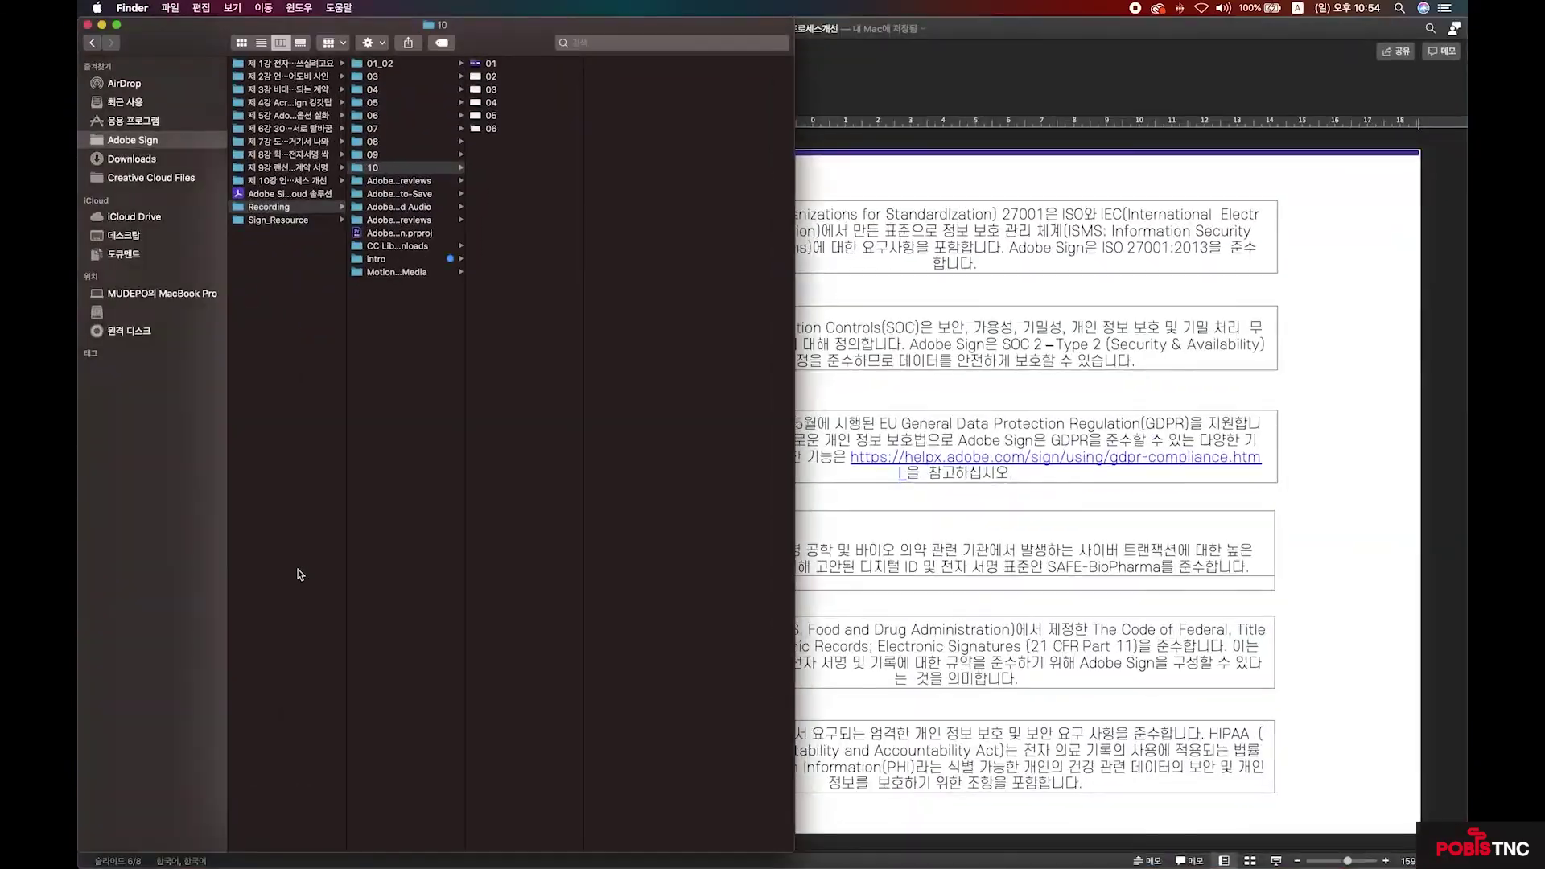
{"action": "left_click", "coordinate": [320, 181]}
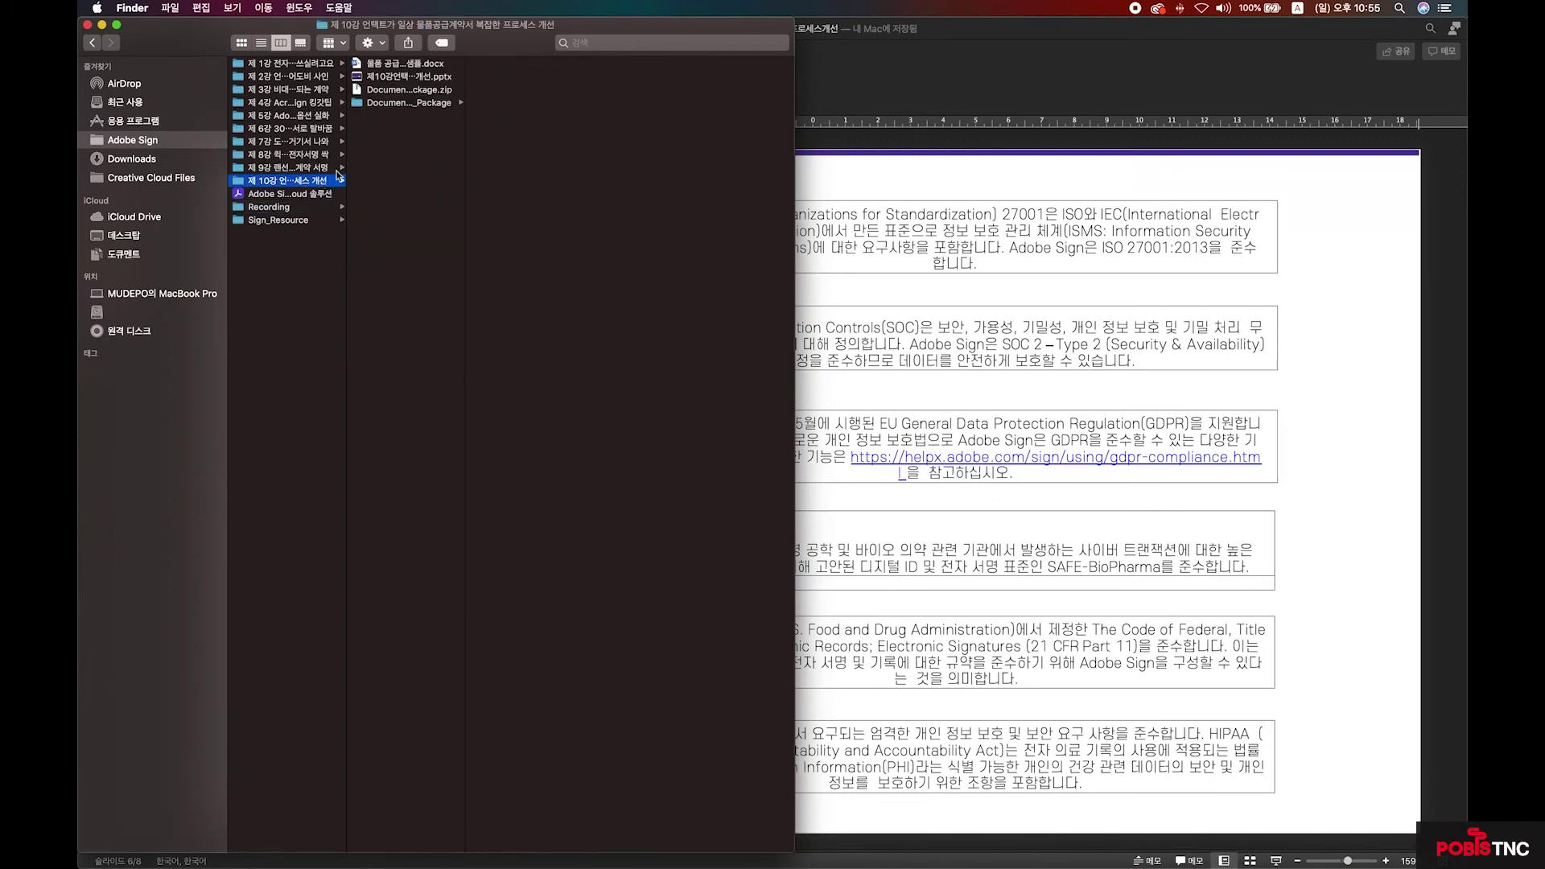
{"action": "left_click", "coordinate": [415, 103]}
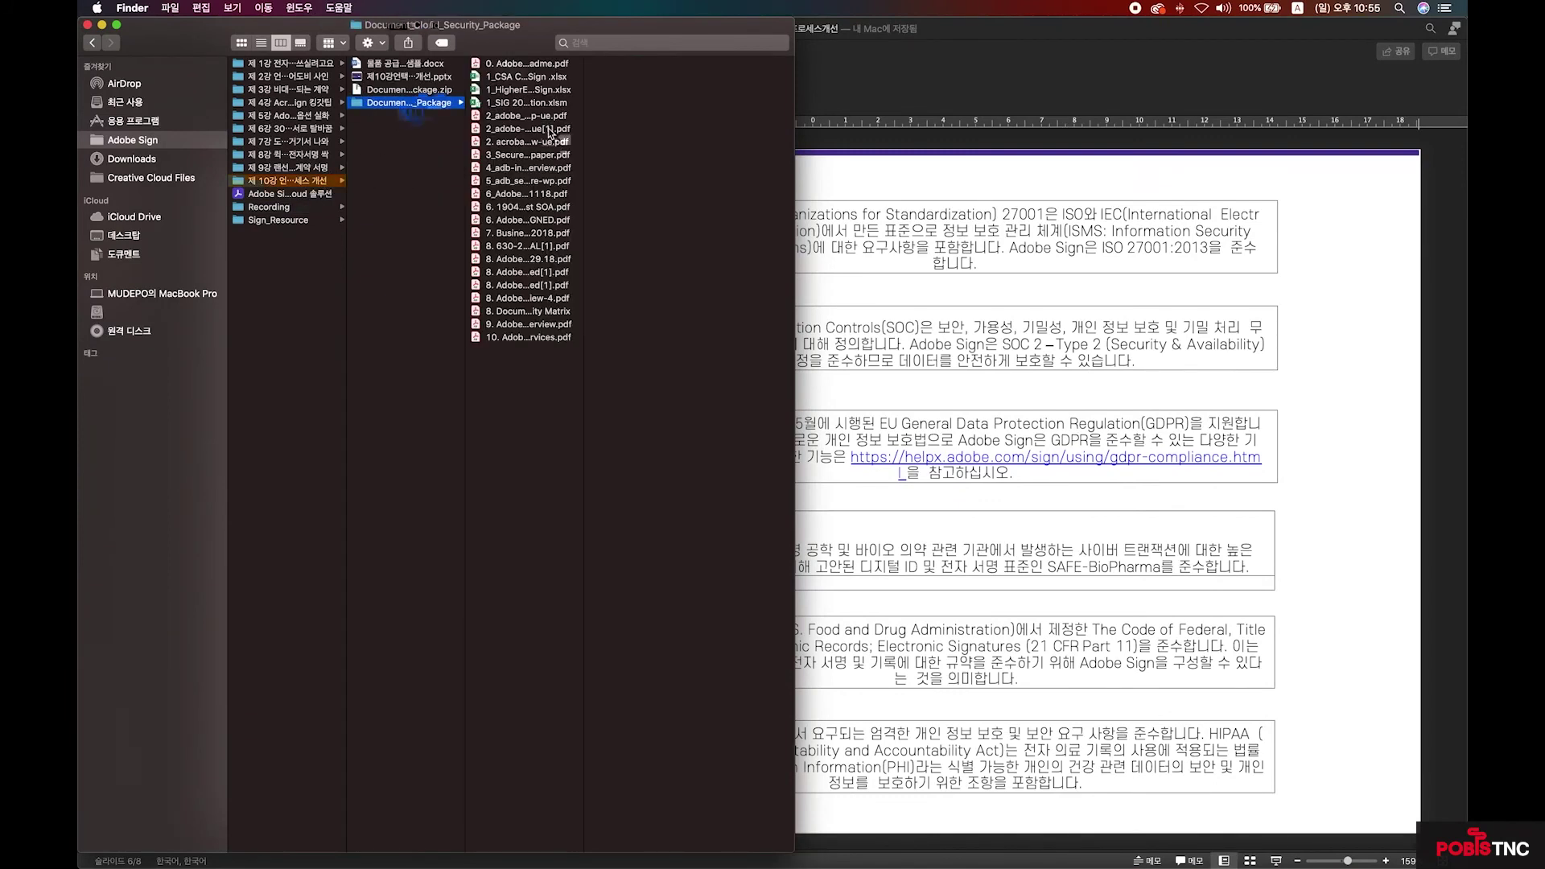
Preview the security documents in the package one after another, down to the Document Cloud PCI DSS Responsibility Matrix.
{"action": "left_click", "coordinate": [551, 129]}
{"action": "key", "text": "Down"}
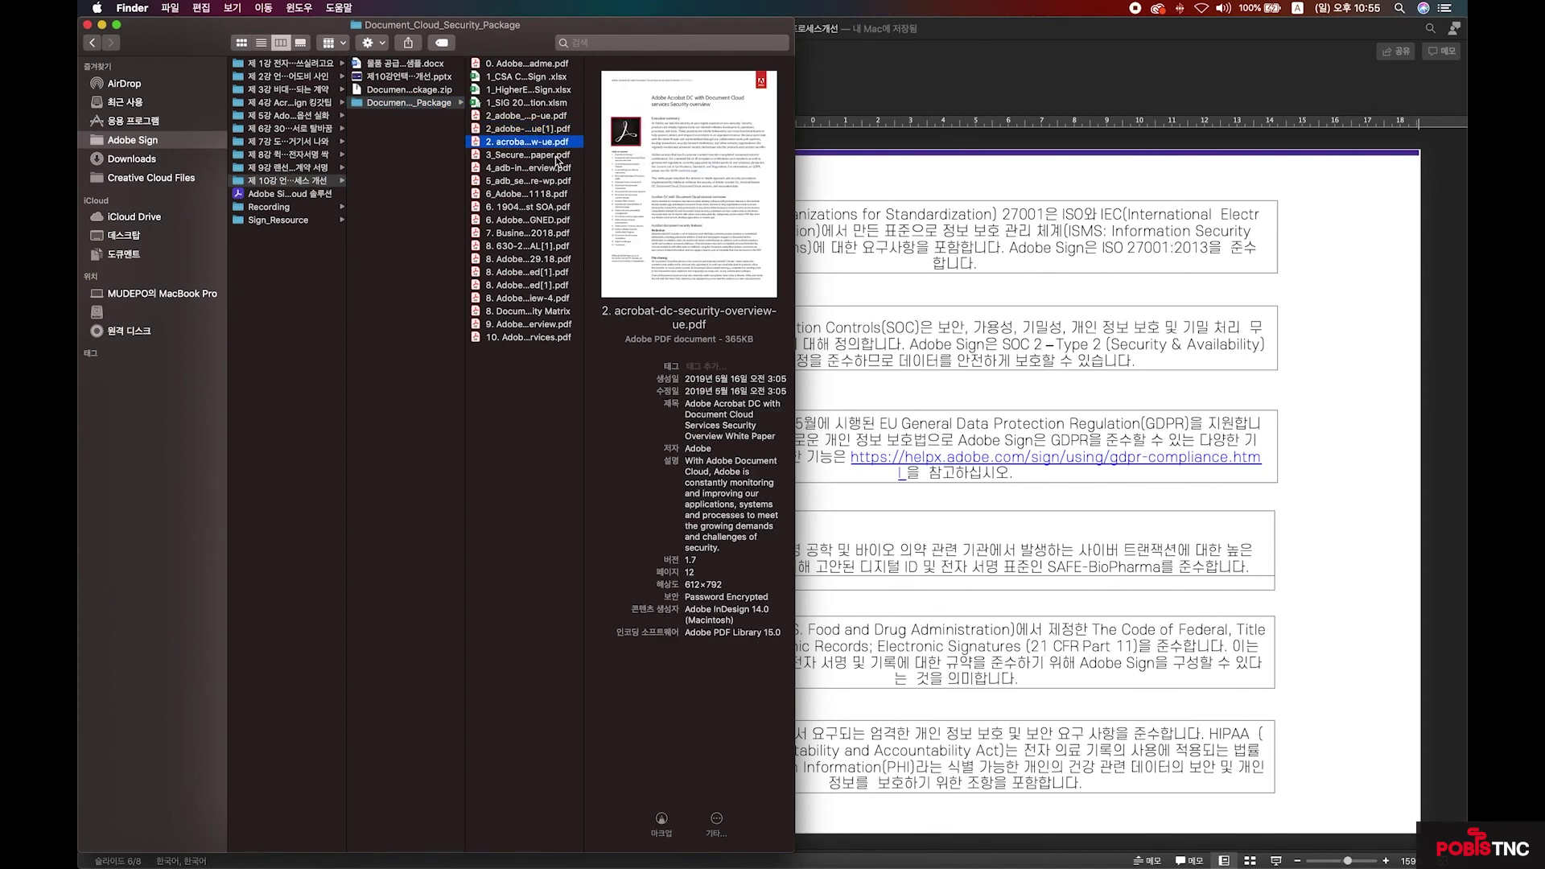
{"action": "key", "text": "Down"}
{"action": "key", "text": "Down"}
{"action": "key", "text": "Down"}
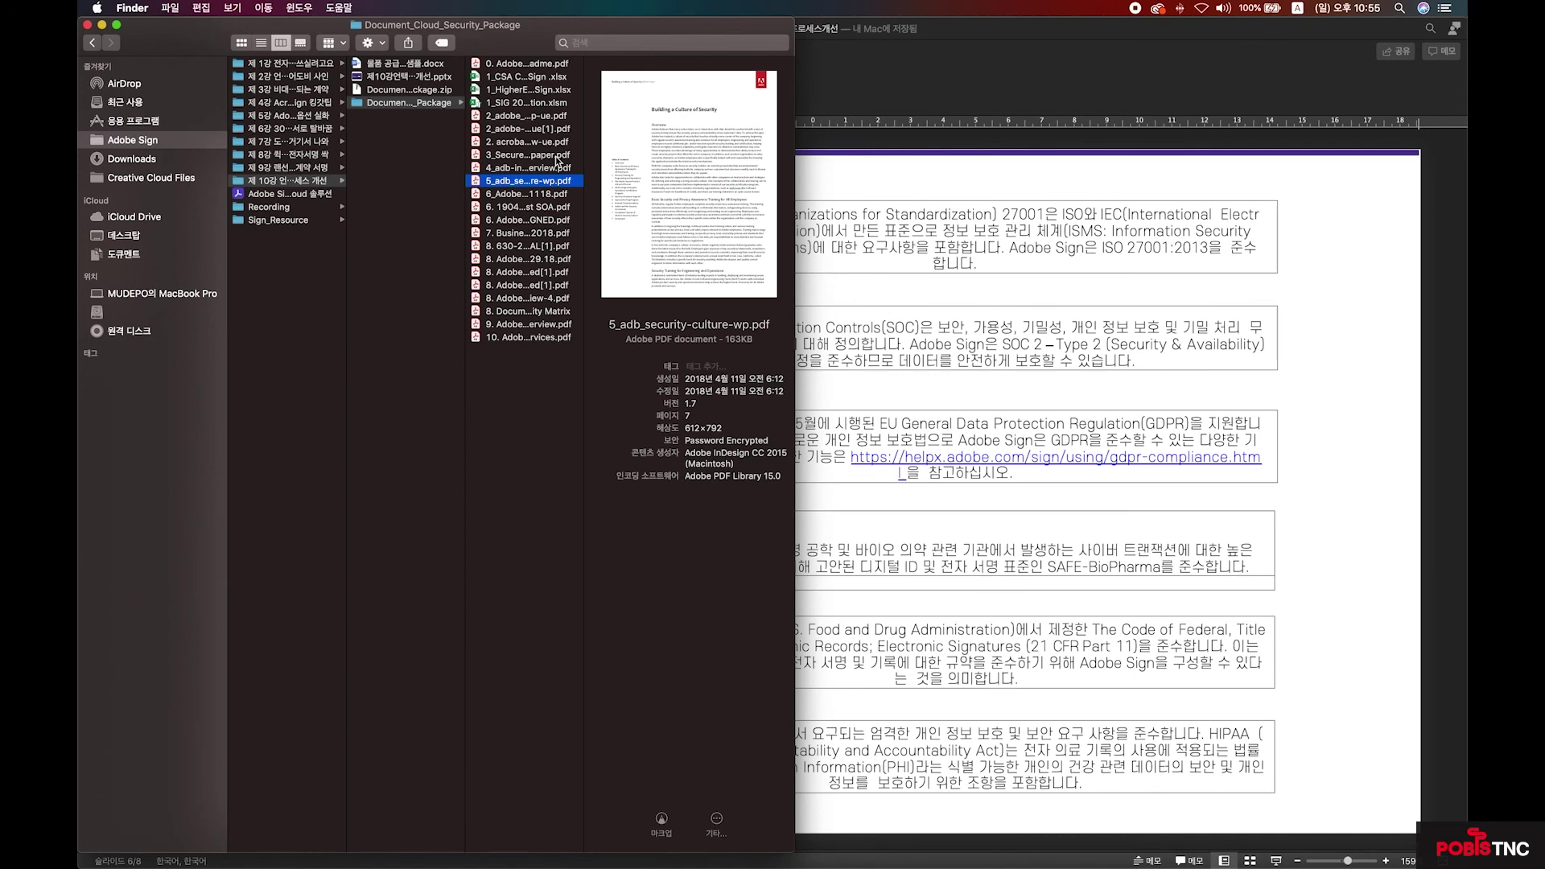
{"action": "key", "text": "Down"}
{"action": "key", "text": "Down"}
{"action": "key", "text": "Down"}
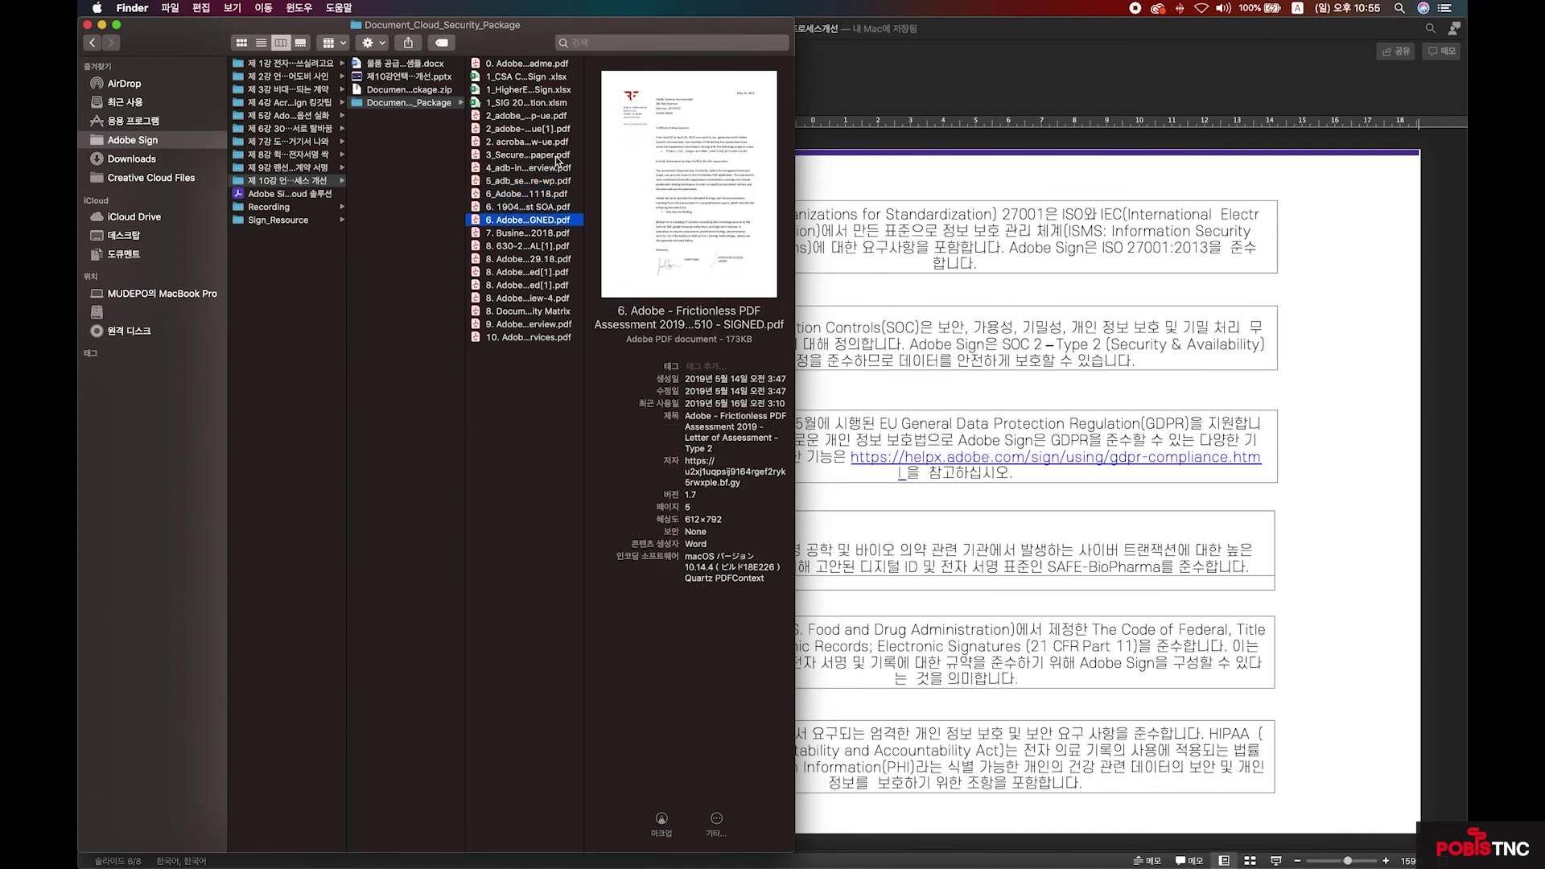
{"action": "key", "text": "Down"}
{"action": "key", "text": "Down"}
{"action": "key", "text": "Down"}
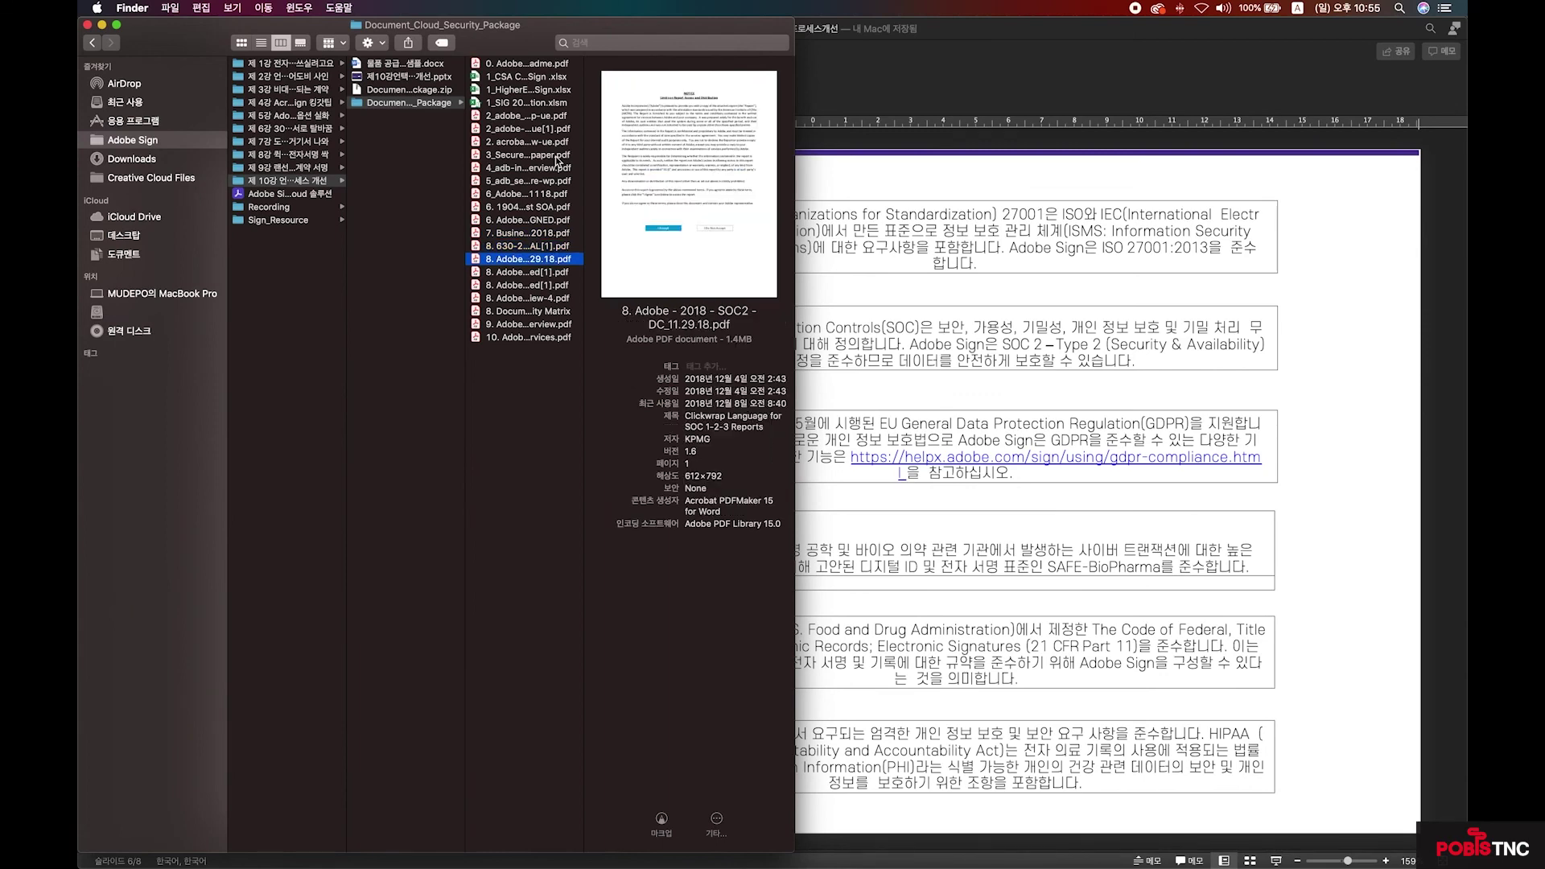
{"action": "key", "text": "Down"}
{"action": "key", "text": "Down"}
{"action": "key", "text": "Down"}
{"action": "key", "text": "Down"}
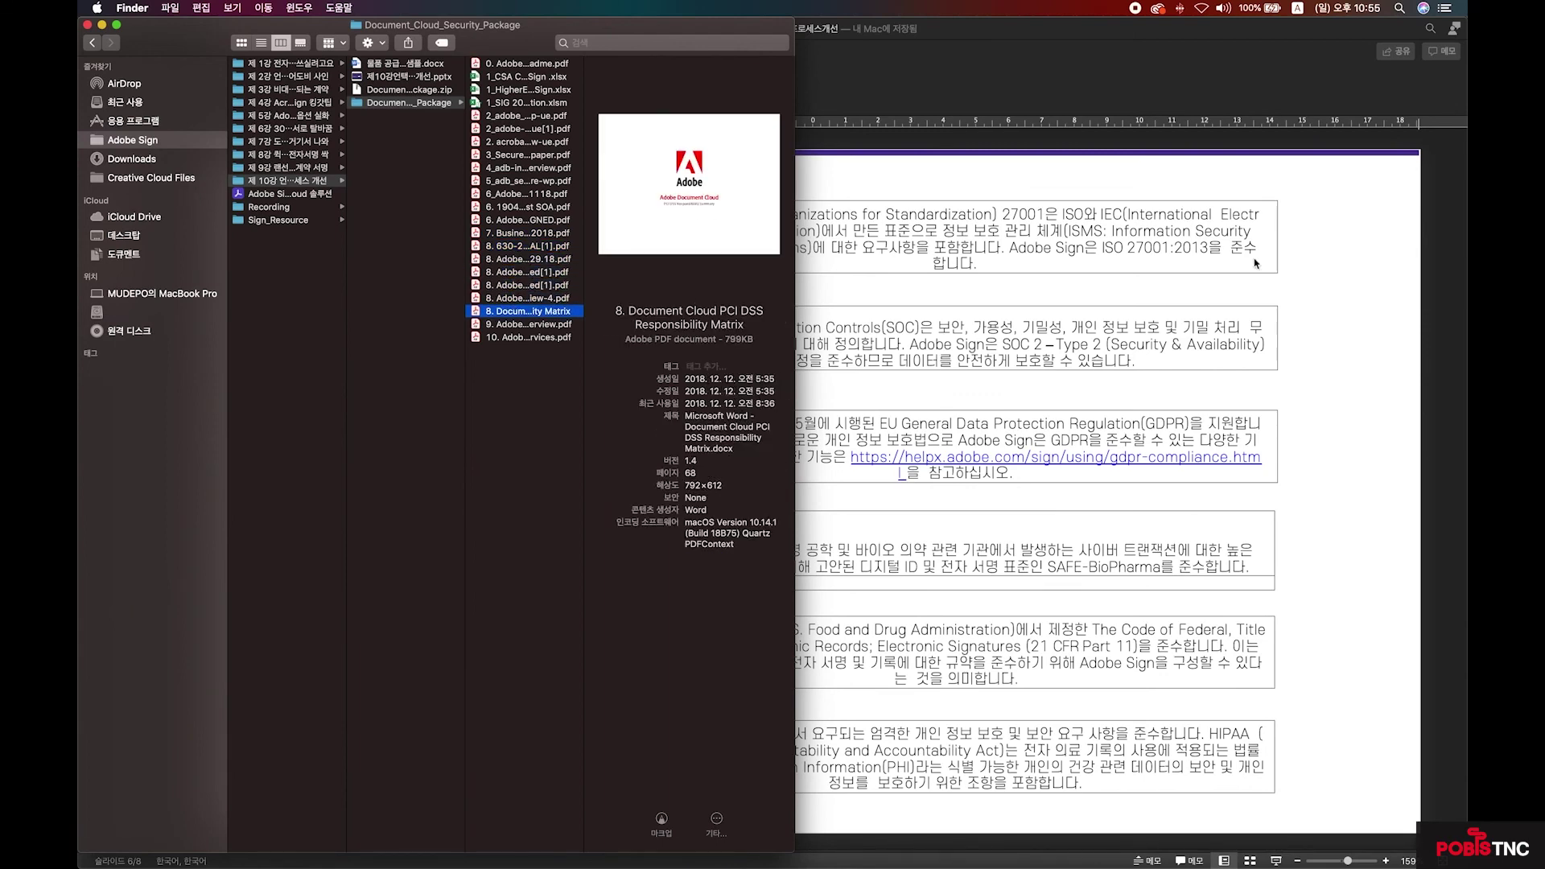
Switch back to the PowerPoint deck and display the closing slide 8.
{"action": "key", "text": "super+Tab"}
{"action": "left_click", "coordinate": [112, 323]}
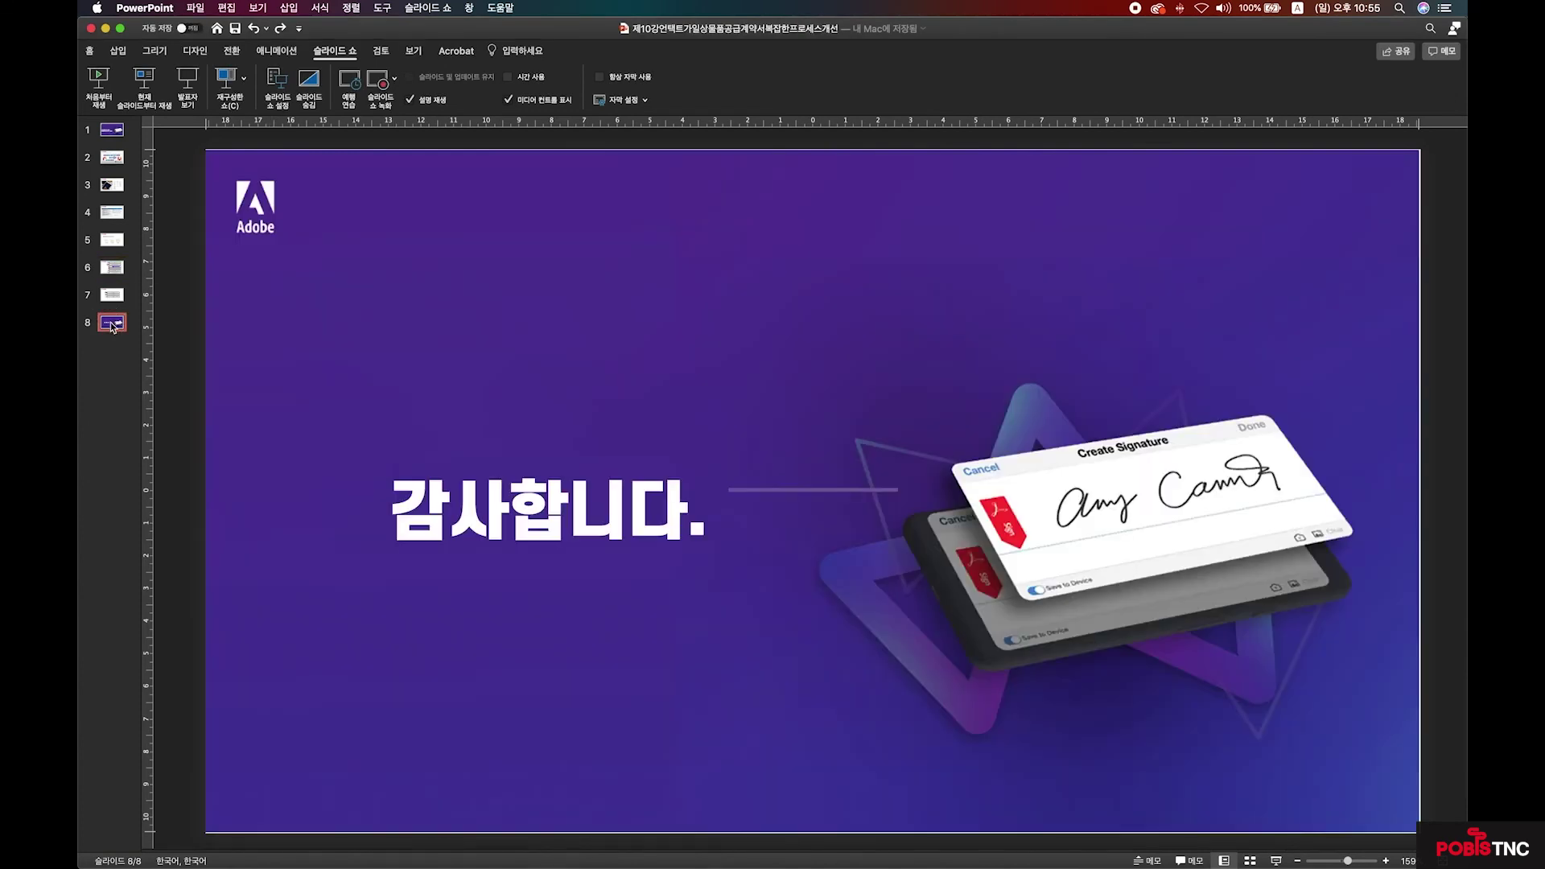